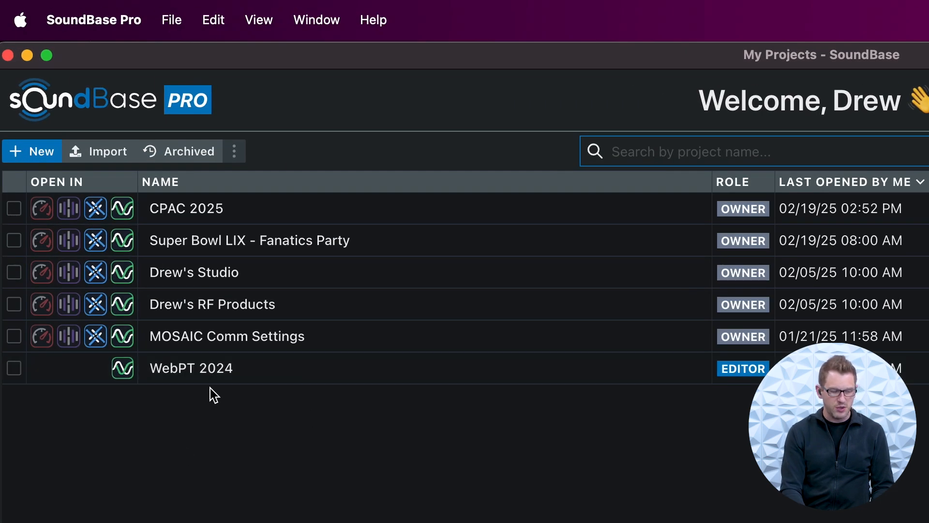
Step: View the archived projects and return to the list of active projects
left_click(182, 156)
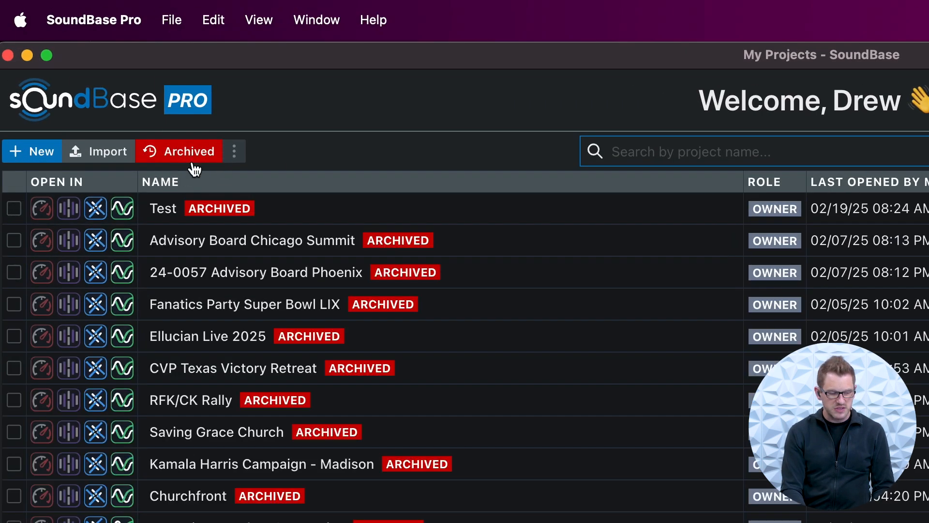
left_click(39, 159)
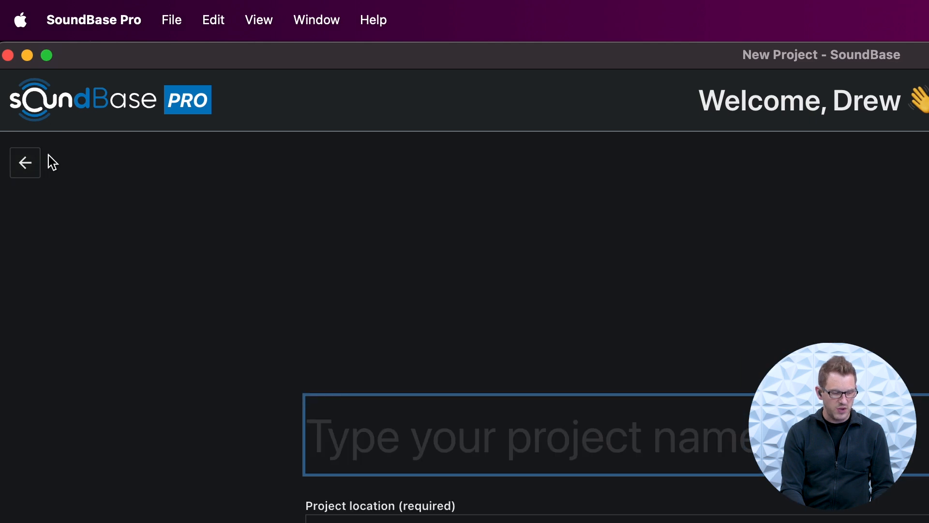
left_click(23, 153)
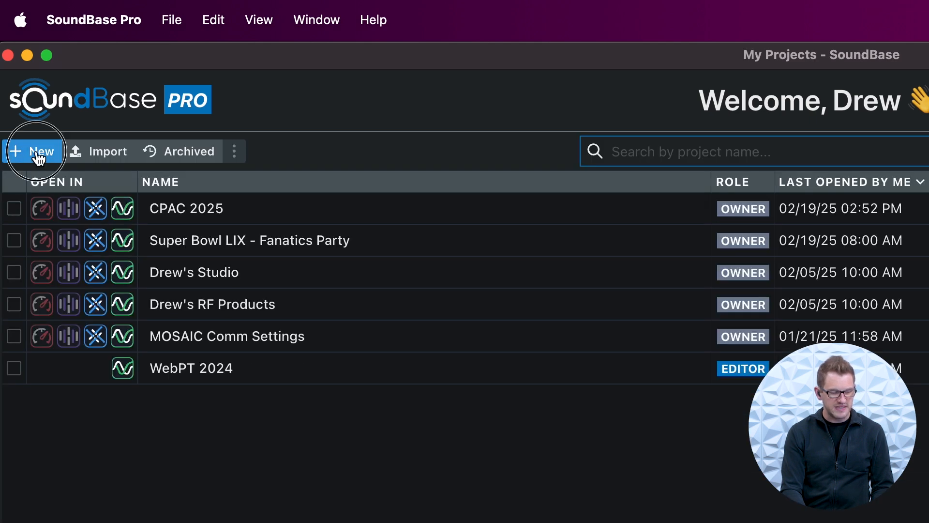
Step: Start a new project and name it Upcoming Project
left_click(35, 153)
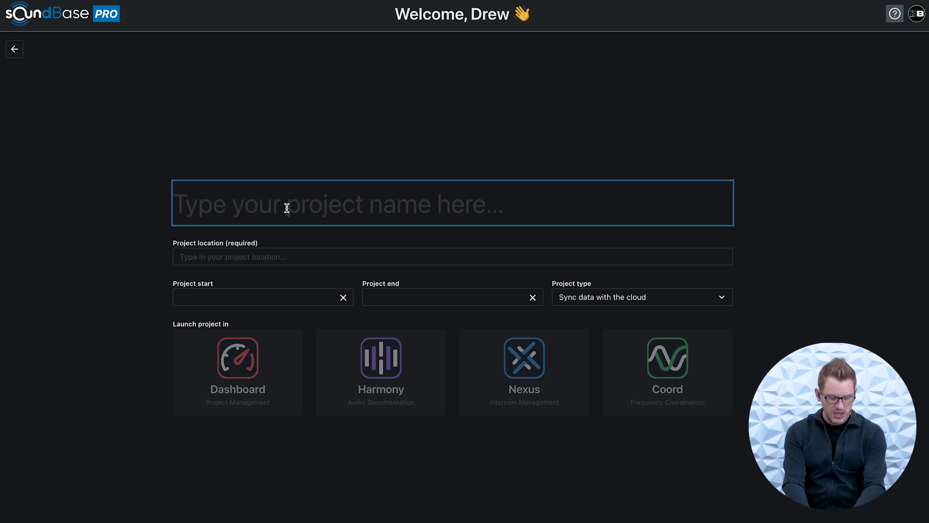
type("Up")
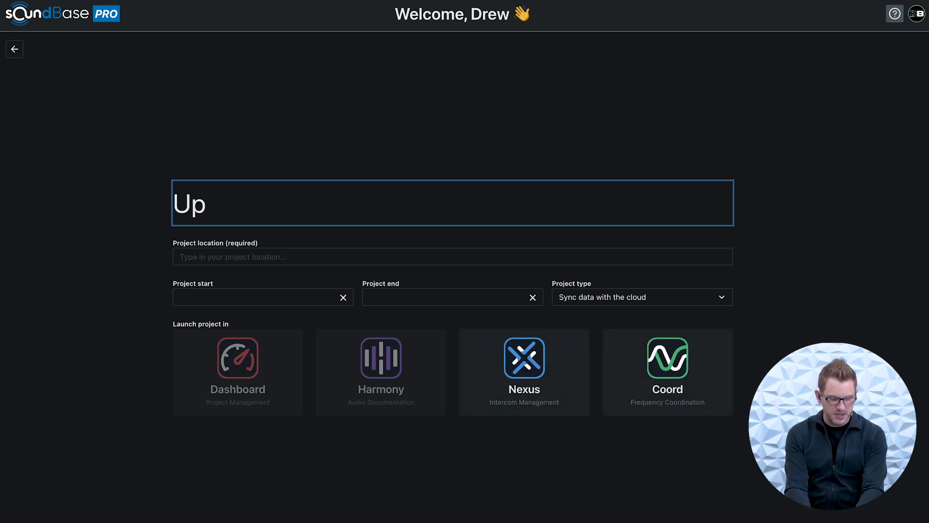
type("coming Projust")
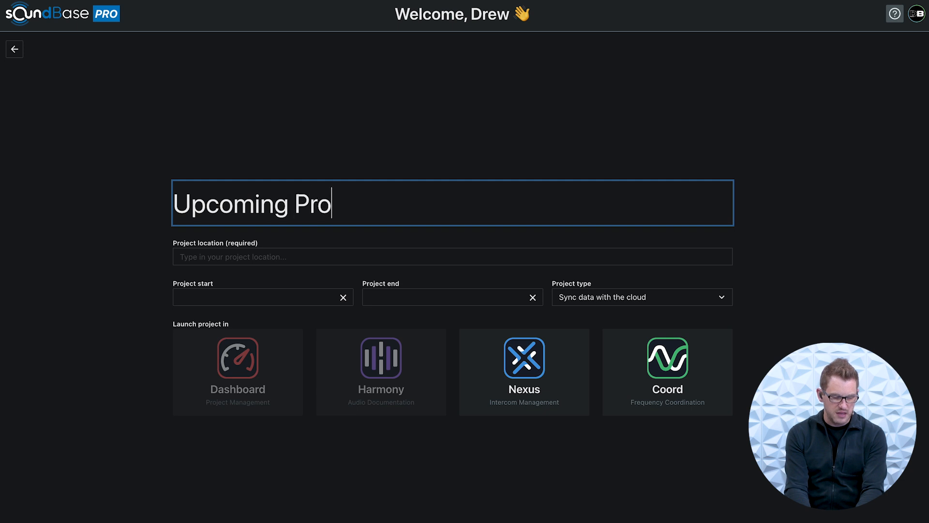
key("BackSpace")
key("BackSpace")
key("BackSpace")
type("ect")
Step: Set the project location to the Gaylord National Resort & Convention Center in Oxon Hill, MD
left_click(228, 257)
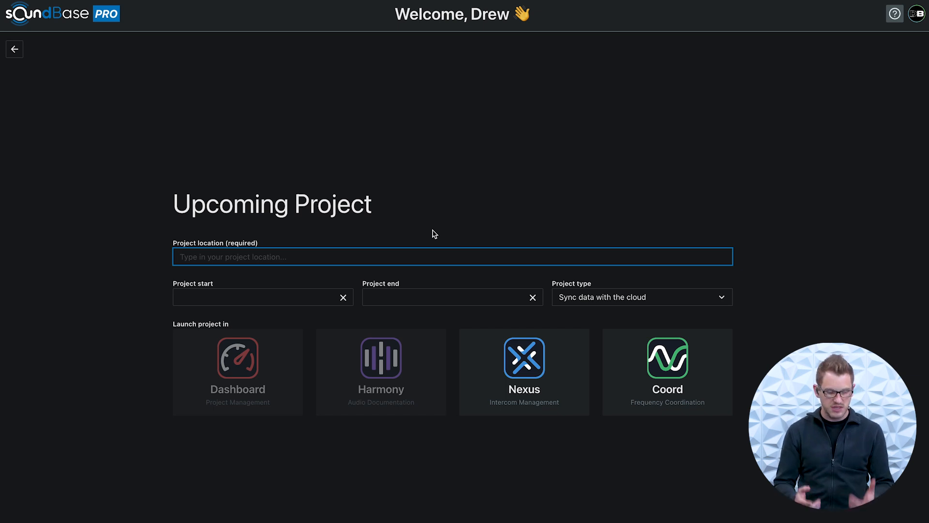
type("Gaylor")
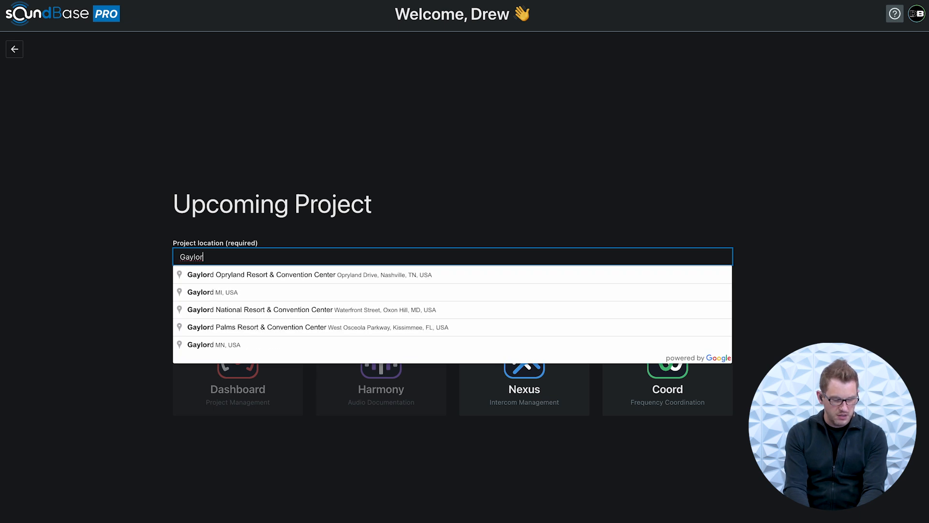
left_click(305, 314)
Step: Set the project start to 03/07/2025 and launch the project in Coord
left_click(263, 296)
left_click(299, 324)
left_click(213, 366)
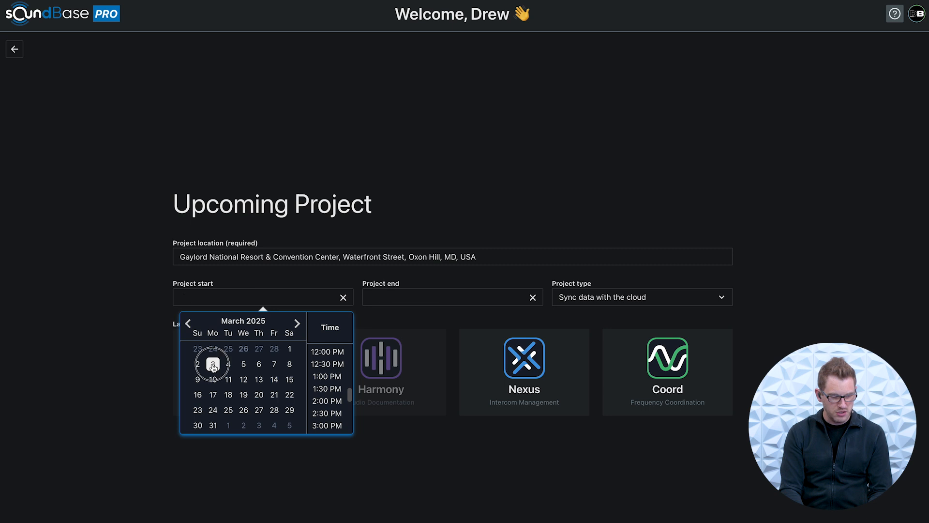
left_click(274, 364)
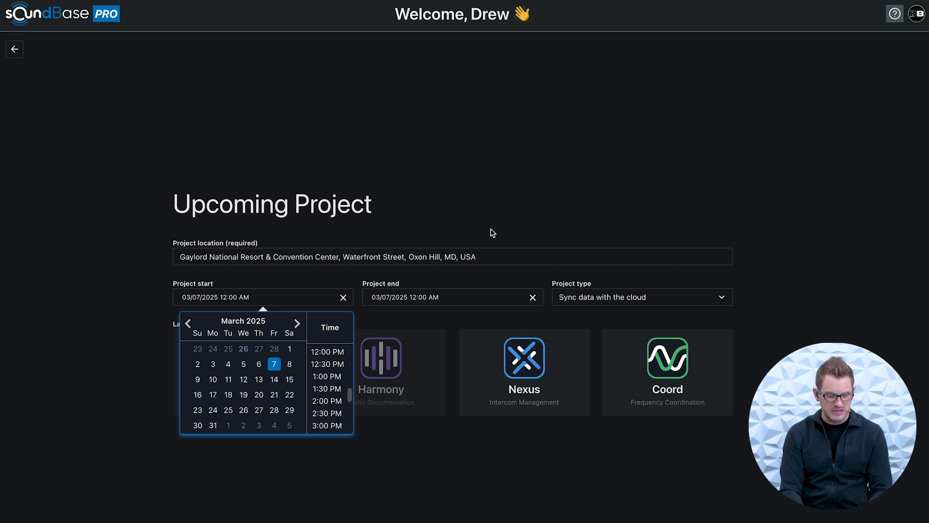
left_click(599, 164)
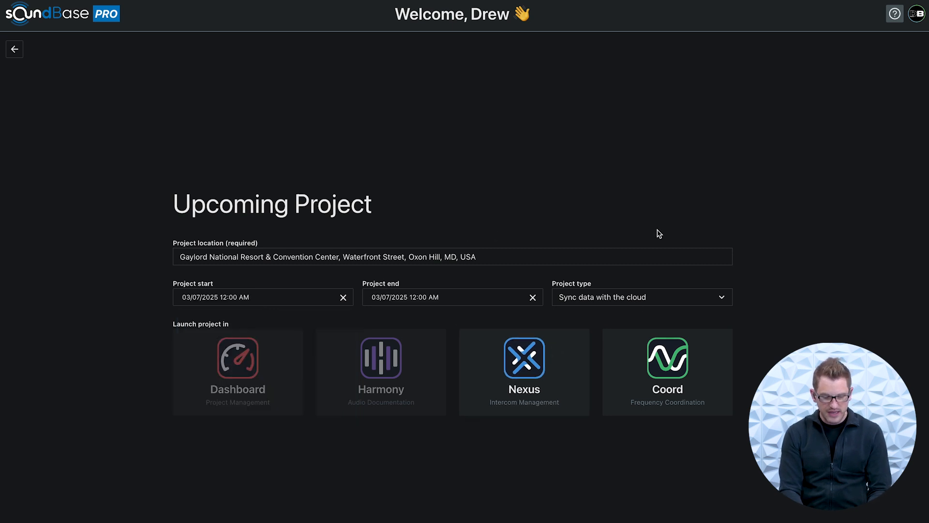
left_click(675, 365)
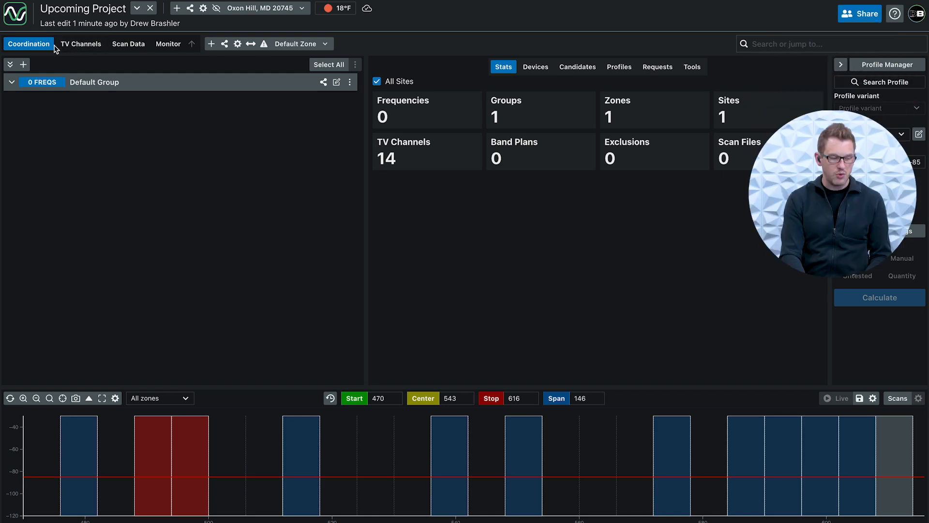
Step: Examine the TV channels active at the project location and return to the coordination view
left_click(87, 46)
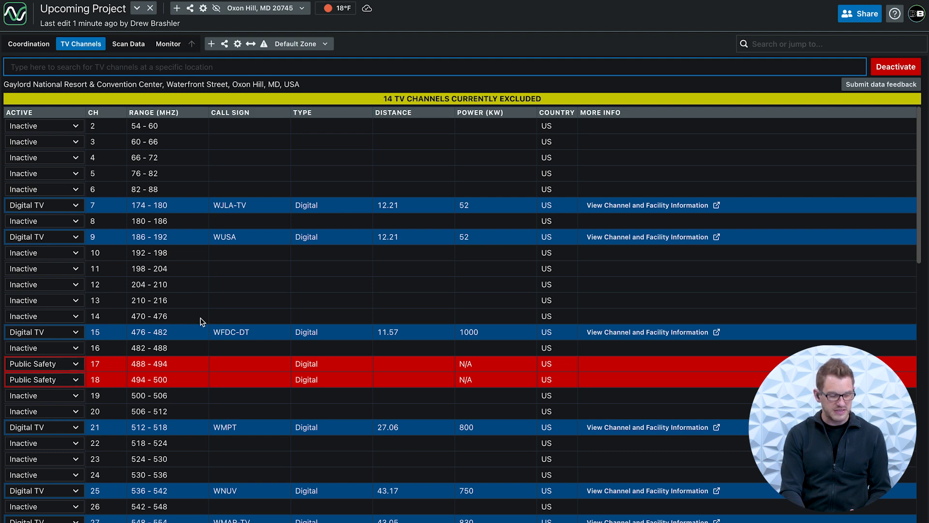
scroll(202, 322, "down", 3)
scroll(203, 321, "down", 3)
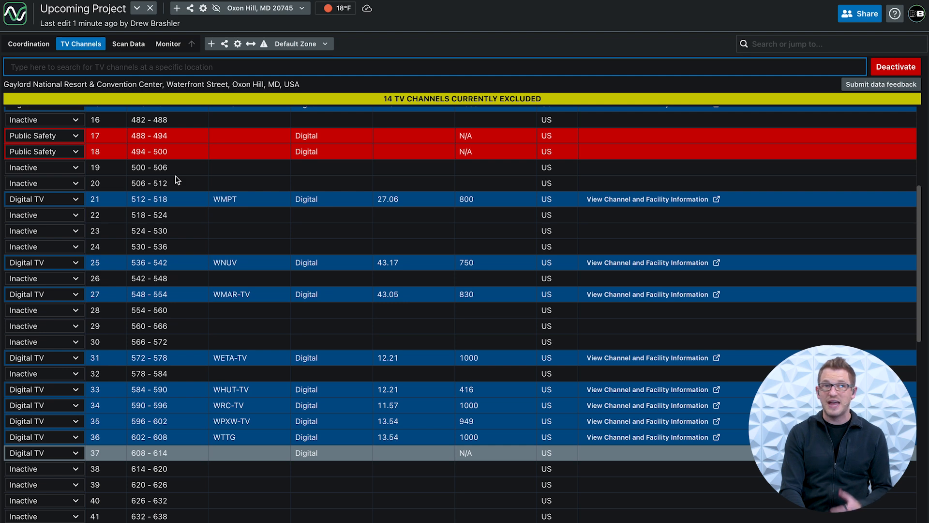
scroll(177, 180, "up", 2)
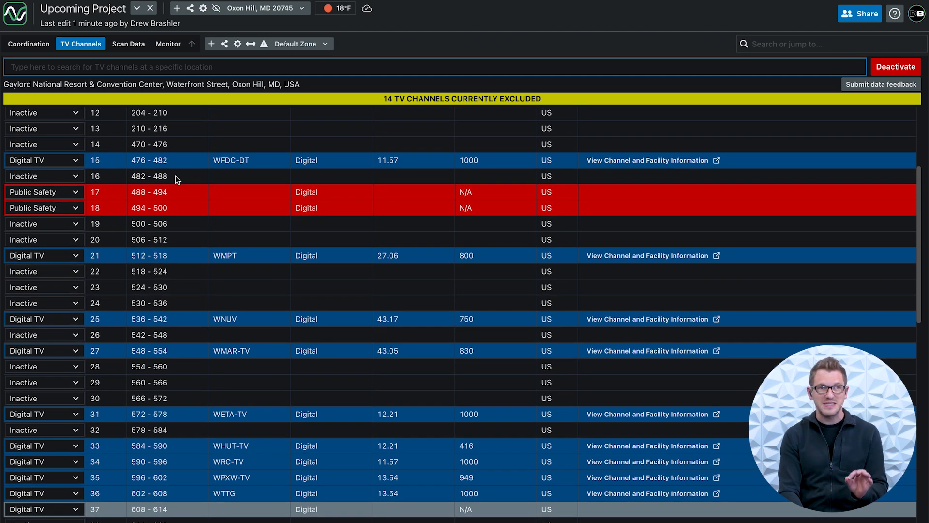
left_click(40, 48)
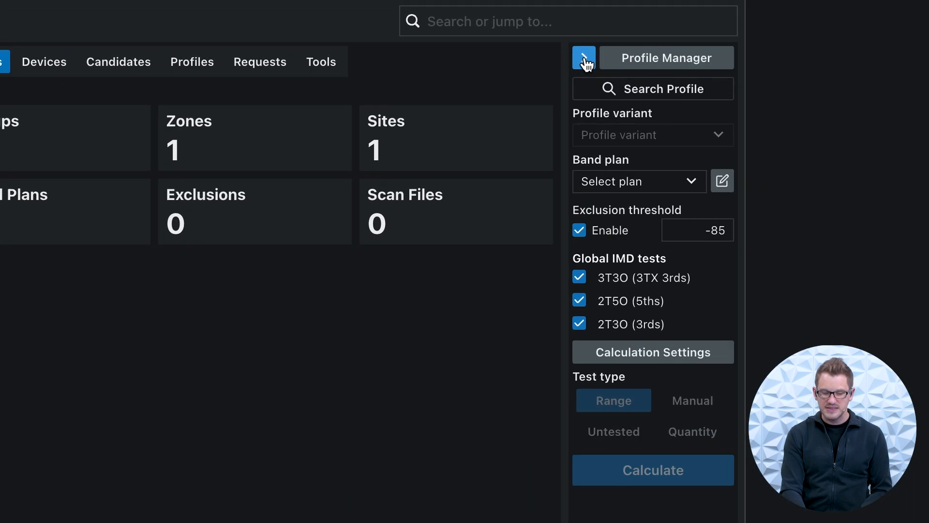
Step: Expand the equipment profile options and select manufacturer Shure and model AD4Q-A, keeping all profile types
left_click(585, 59)
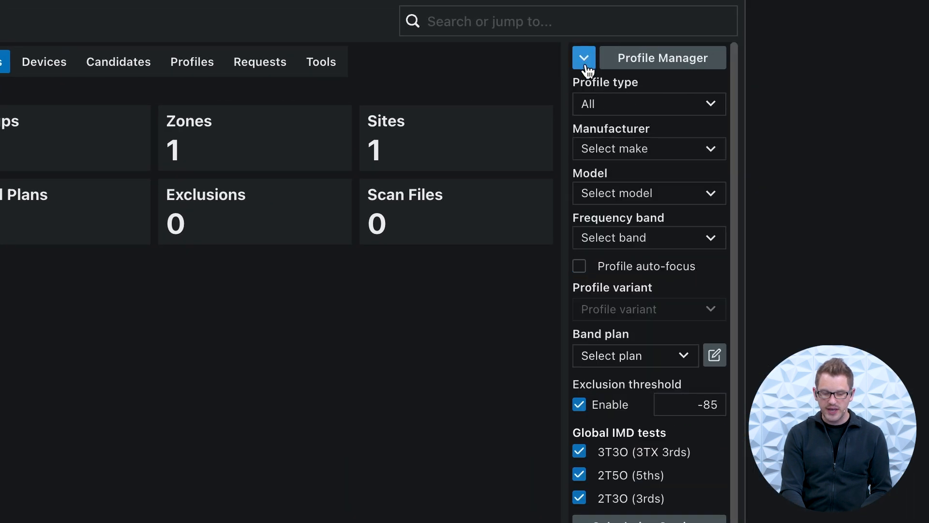
left_click(618, 107)
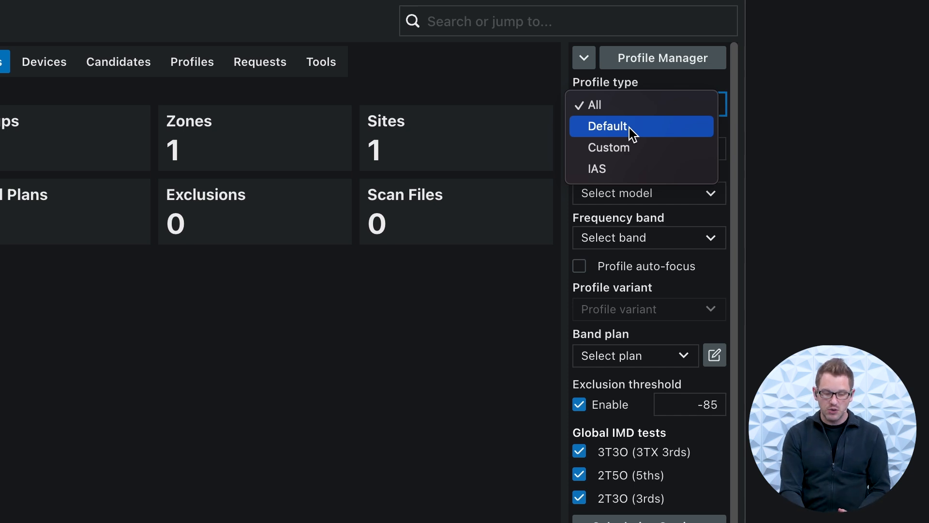
left_click(606, 106)
left_click(643, 152)
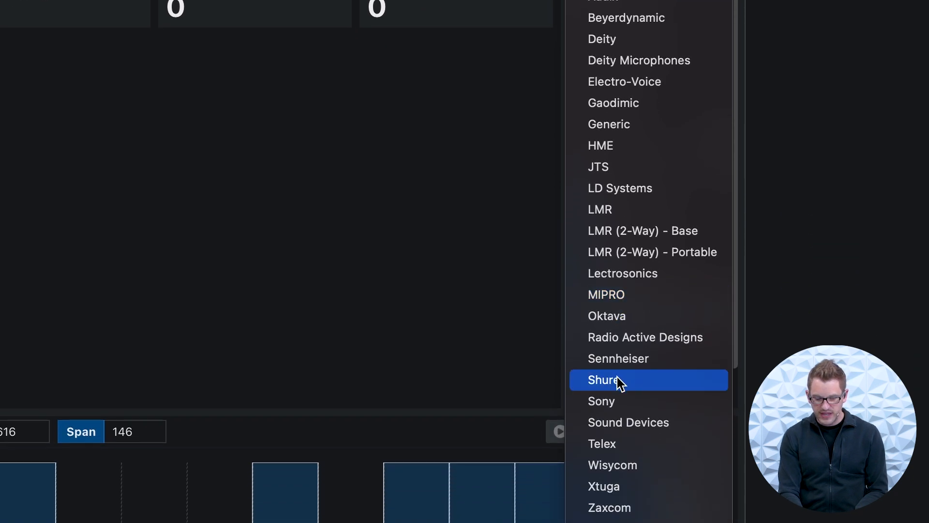
left_click(618, 492)
left_click(650, 85)
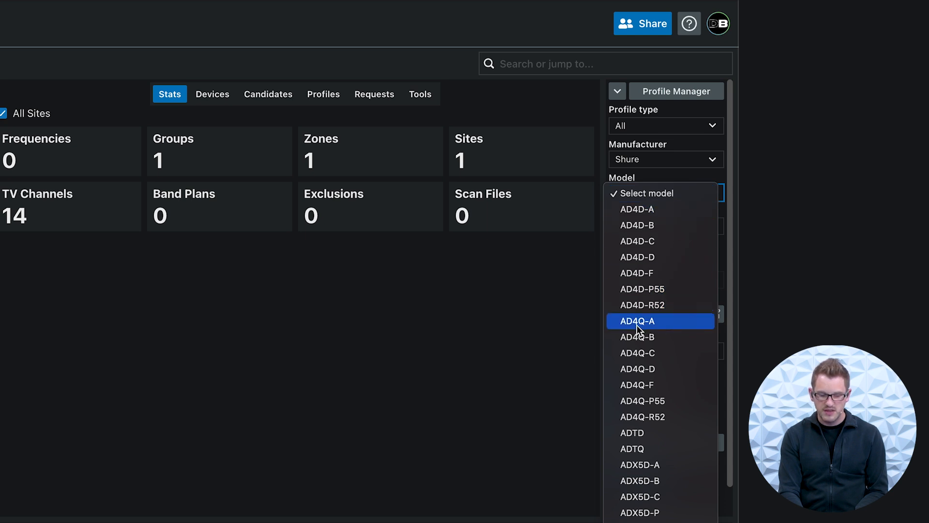
left_click(637, 324)
Step: Set the AD4Q-A profile to the G57+ (470.125 - 615.875) frequency band with the More Freqs variant
left_click(658, 227)
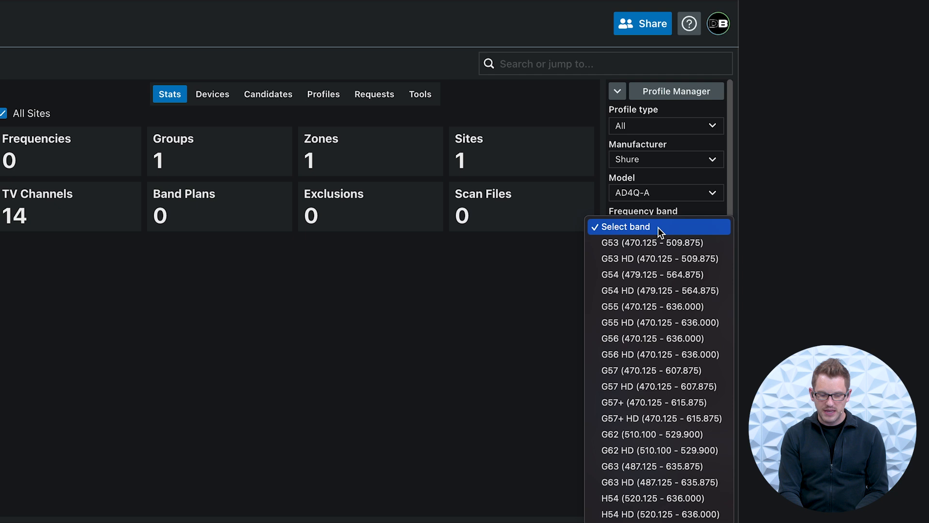
left_click(624, 405)
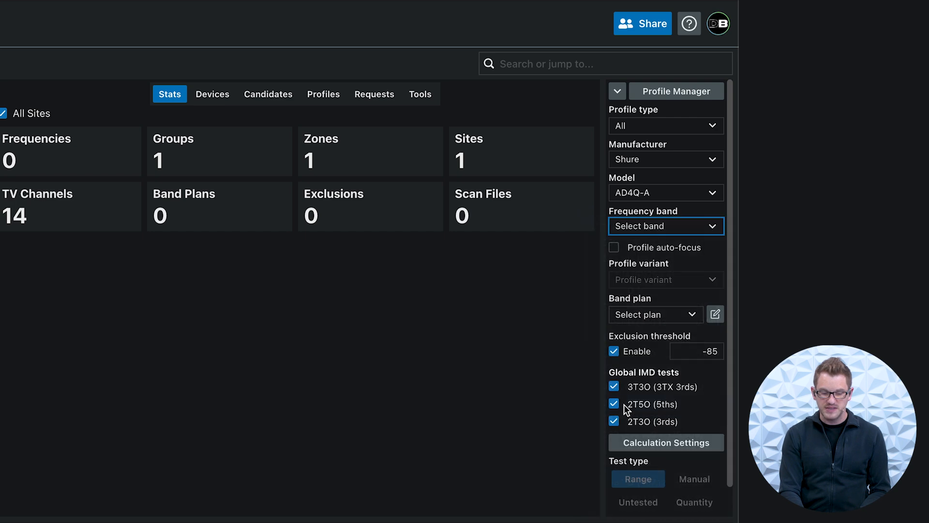
left_click(661, 280)
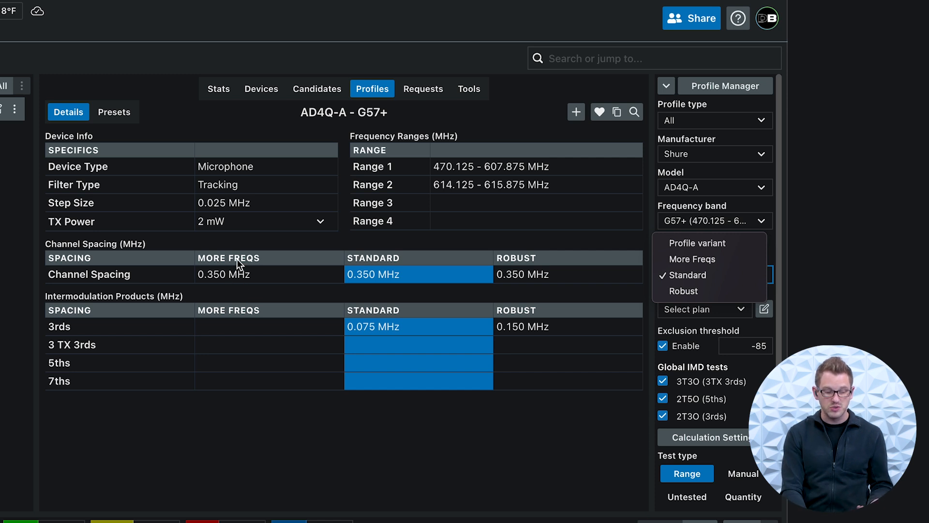
left_click(696, 258)
left_click(714, 222)
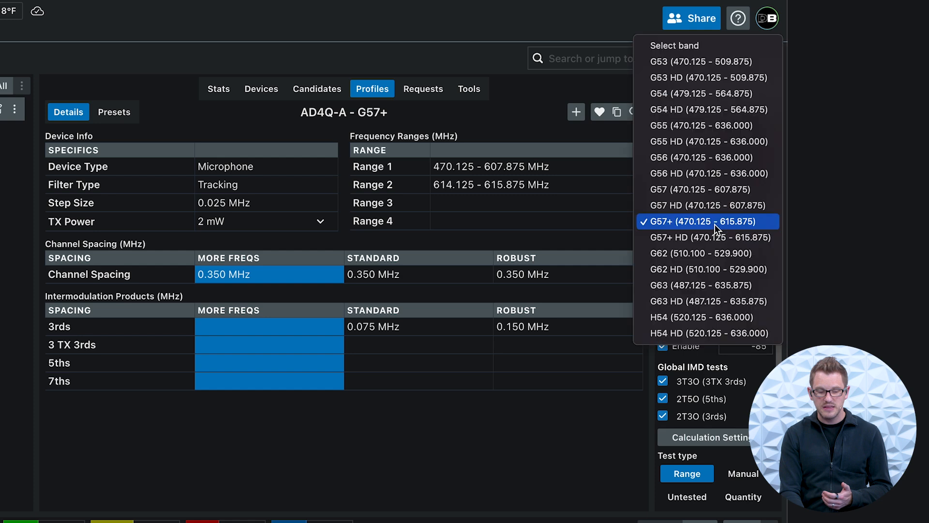
left_click(680, 222)
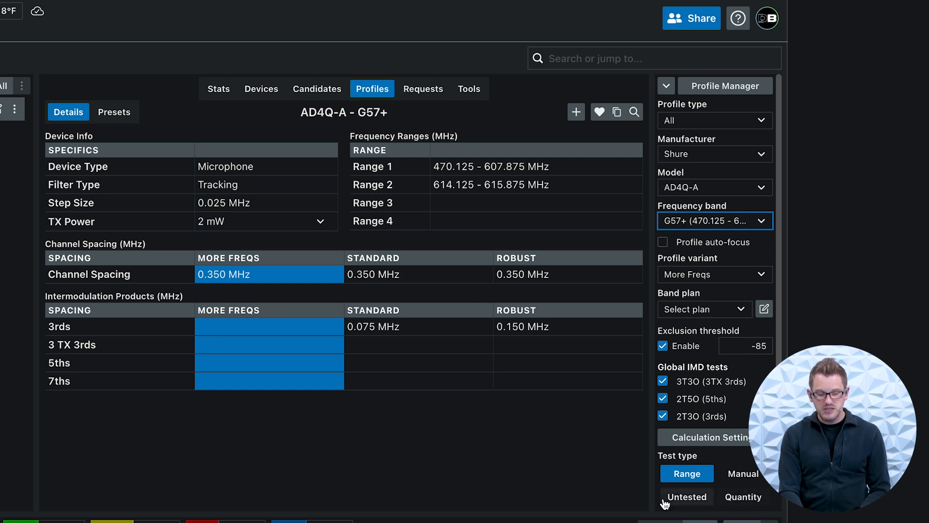
Step: Add 24 untested AD4Q-A frequencies to the default group and look through the resulting list
left_click(694, 497)
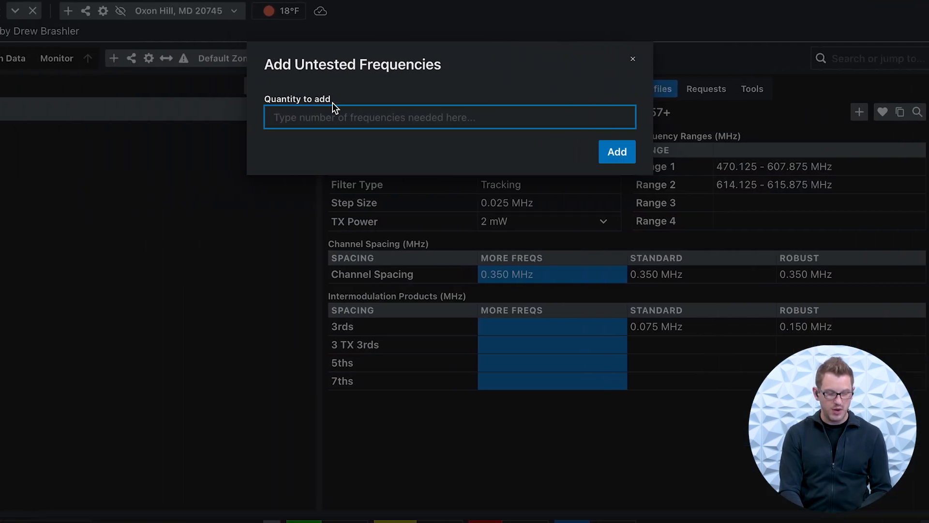
type("24")
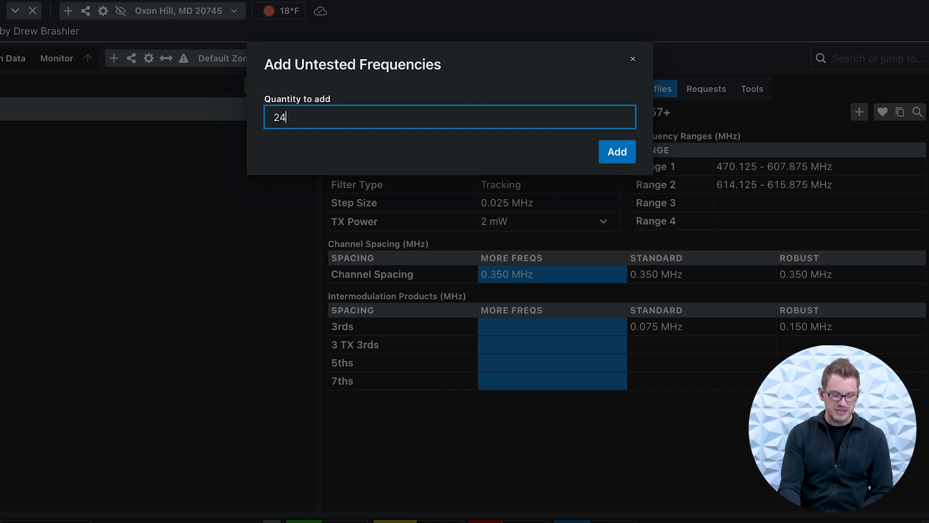
key("Return")
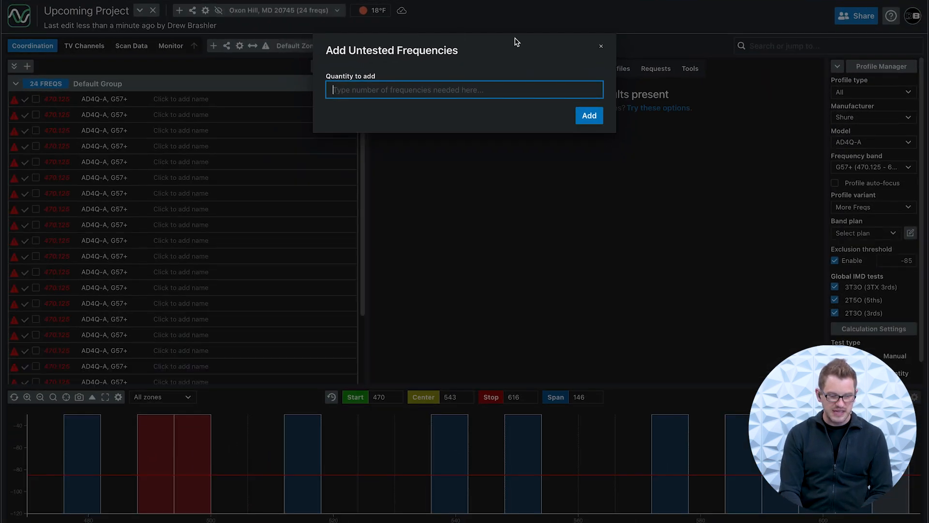
left_click(601, 47)
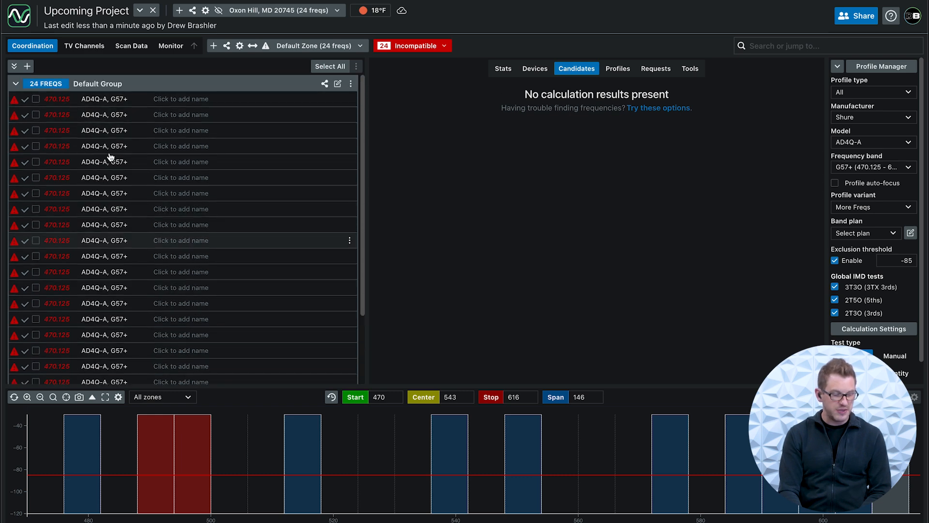
scroll(87, 145, "down", 3)
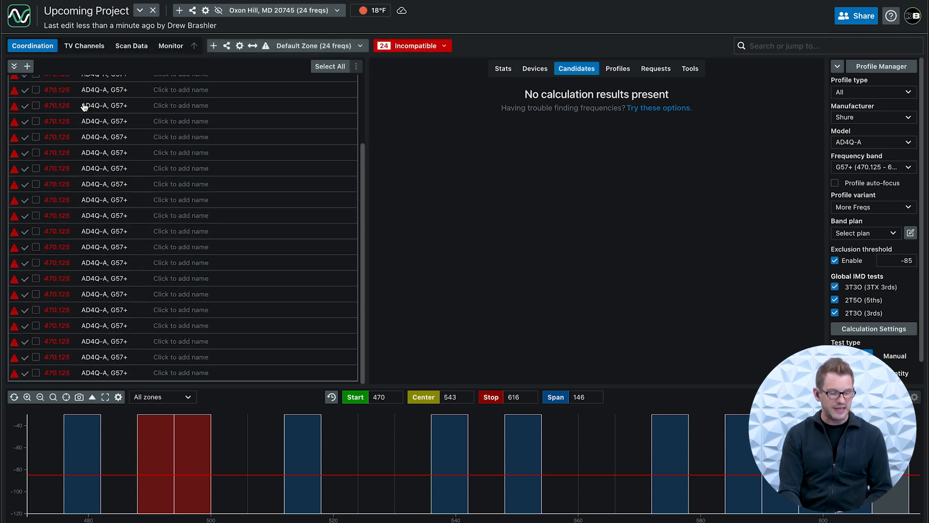
scroll(130, 305, "up", 3)
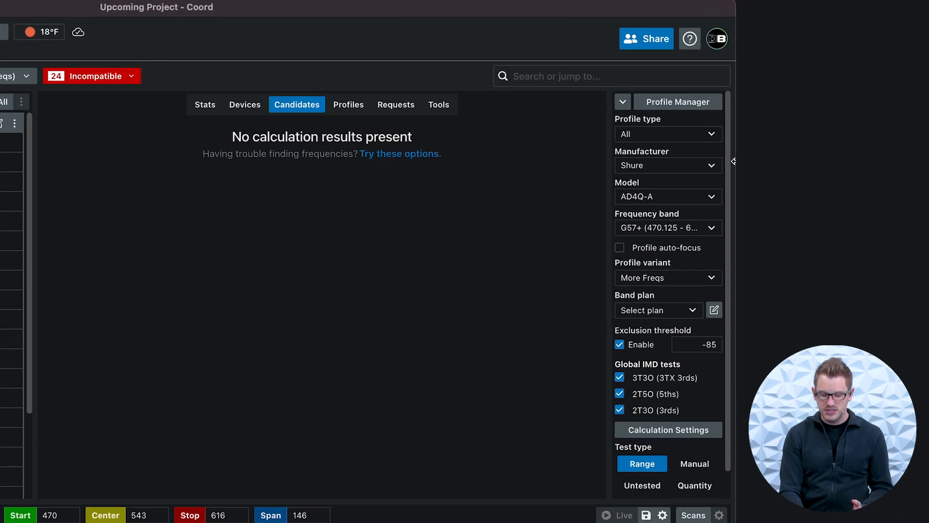
Step: Set the equipment profile to the Shure PSM1000 in the G10 band (470.125 - 541.875 MHz), keeping the Standard variant
left_click(872, 145)
scroll(658, 171, "down", 5)
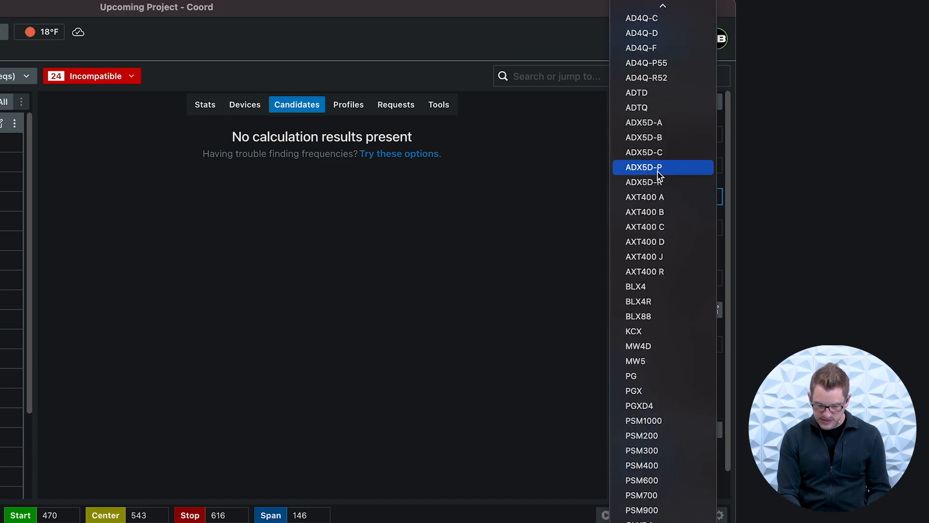
left_click(651, 394)
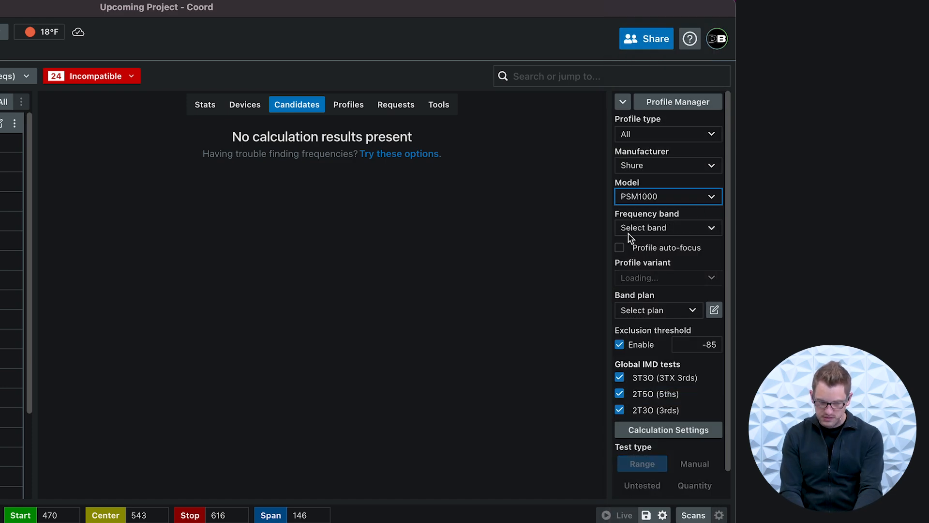
left_click(652, 230)
left_click(681, 259)
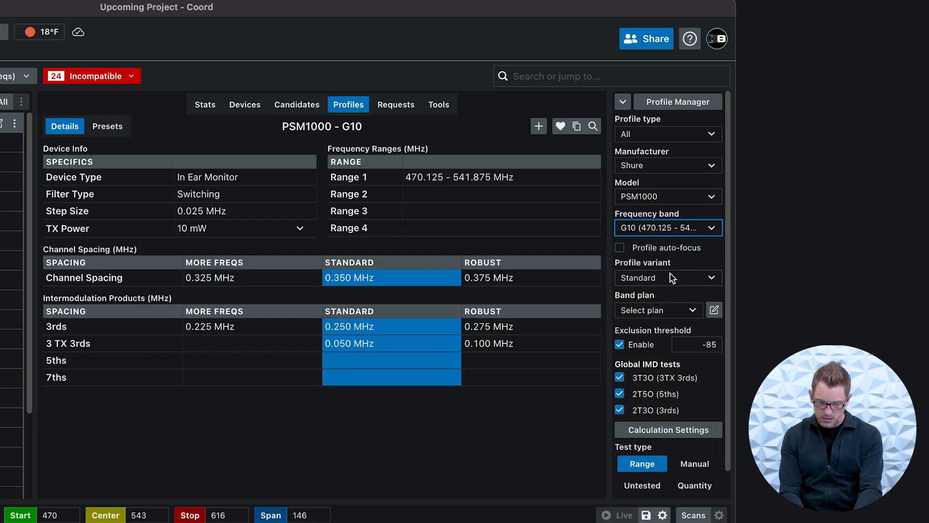
left_click(668, 278)
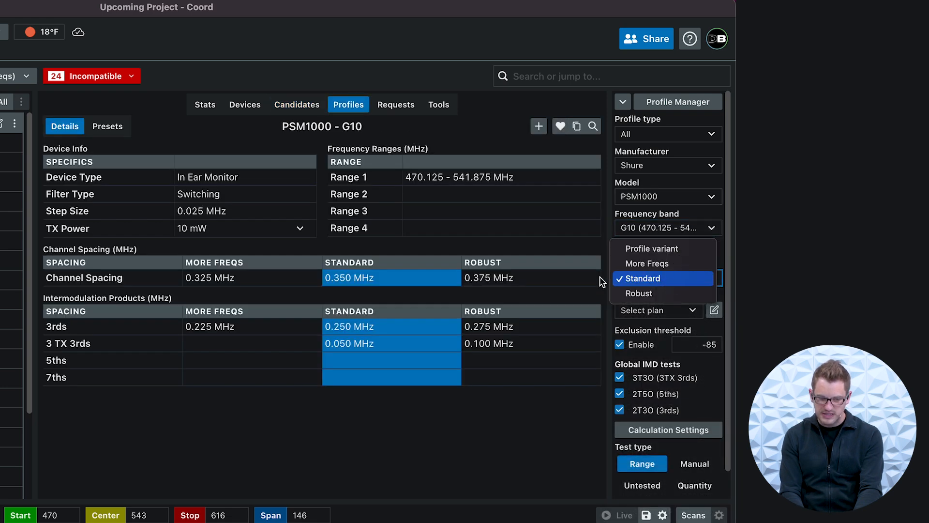
left_click(586, 111)
Step: Add 2 untested PSM1000 G10 frequencies to the default group
left_click(663, 487)
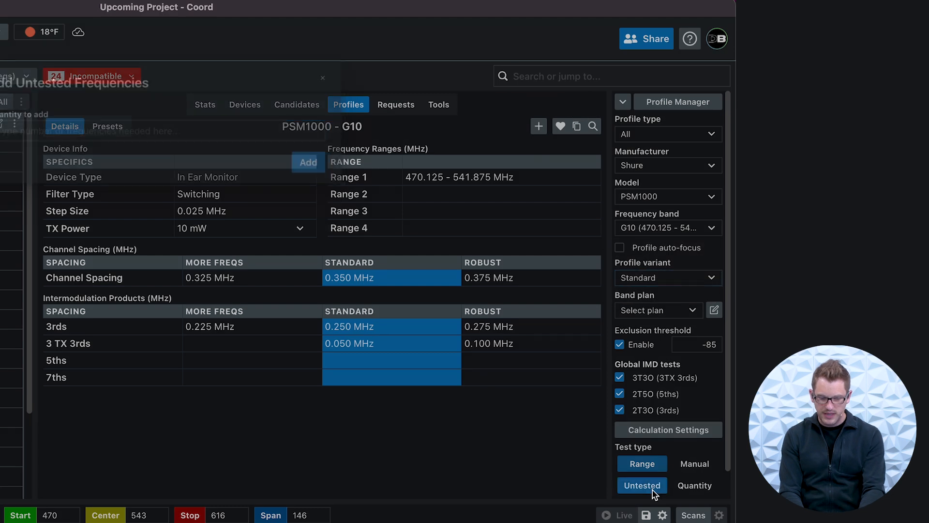
type("2")
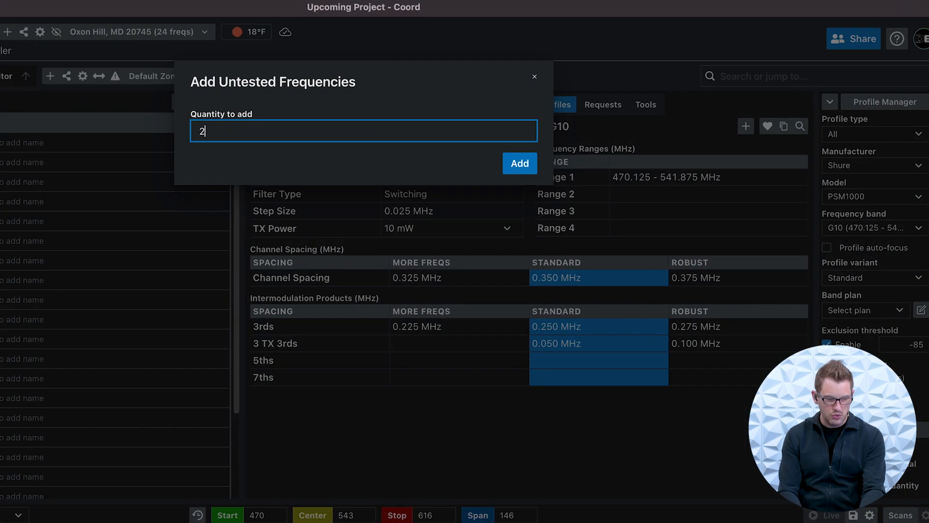
left_click(520, 163)
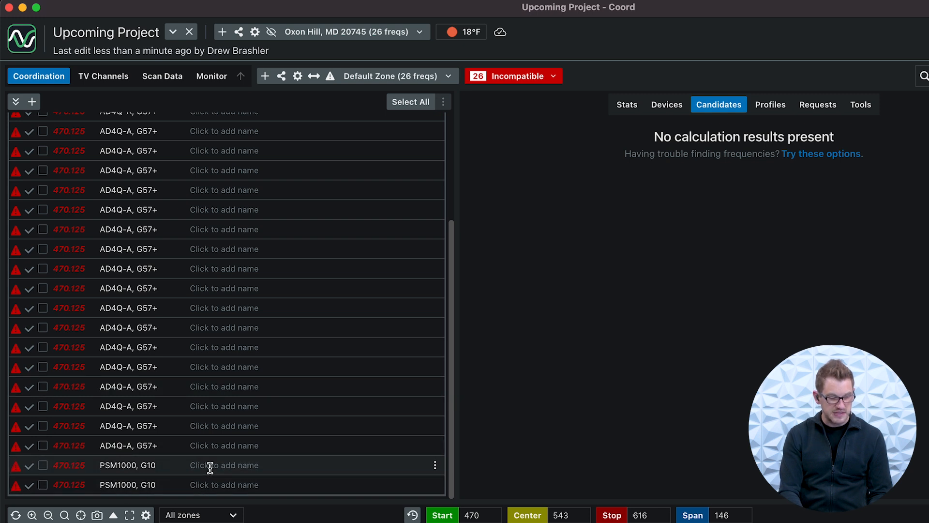
Step: Name the two PSM1000 frequencies IEM 01 and IEM 02
left_click(210, 468)
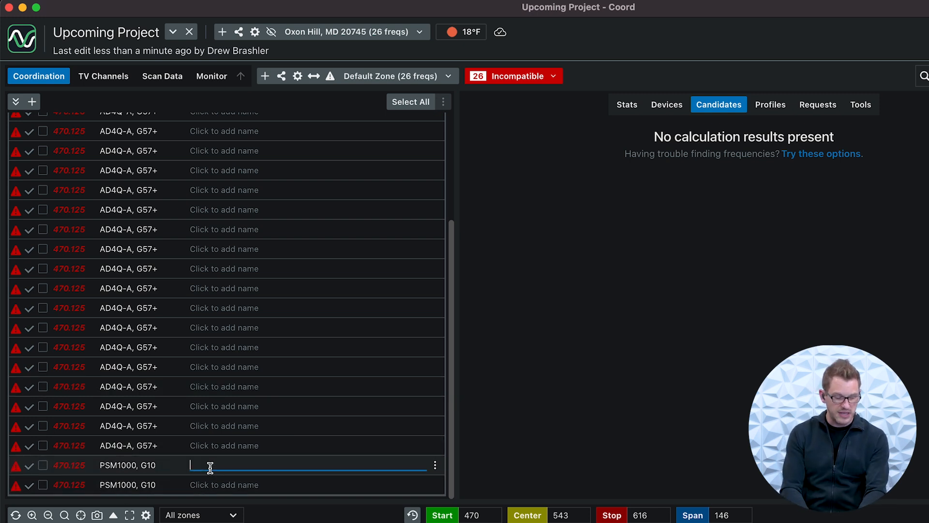
type("IEM 01")
key("Tab")
type("IEM 02")
key("Tab")
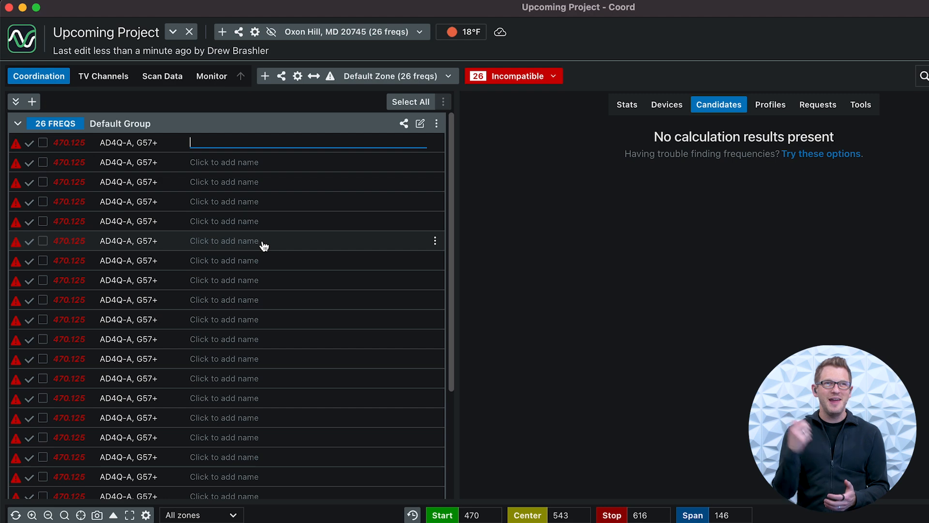
key("Escape")
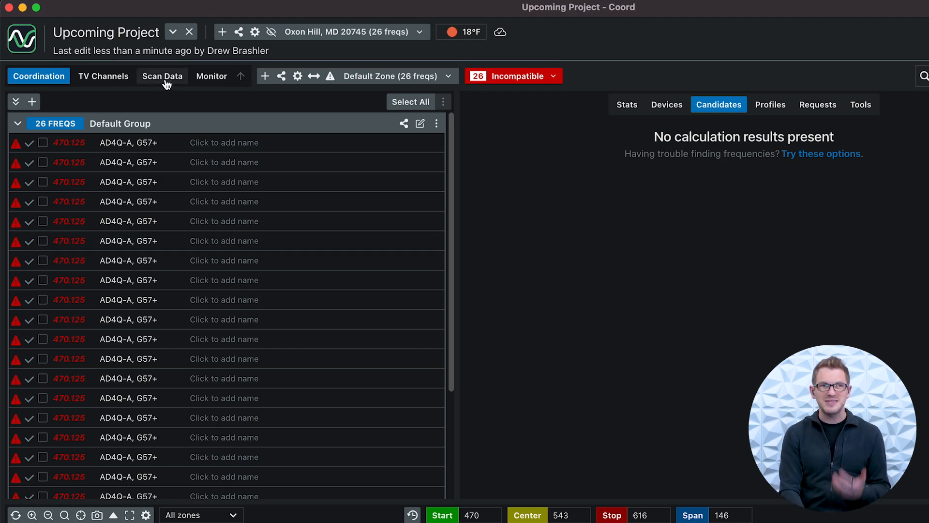
Step: Open the scan data search and browse the scan files recorded near the project location
left_click(167, 84)
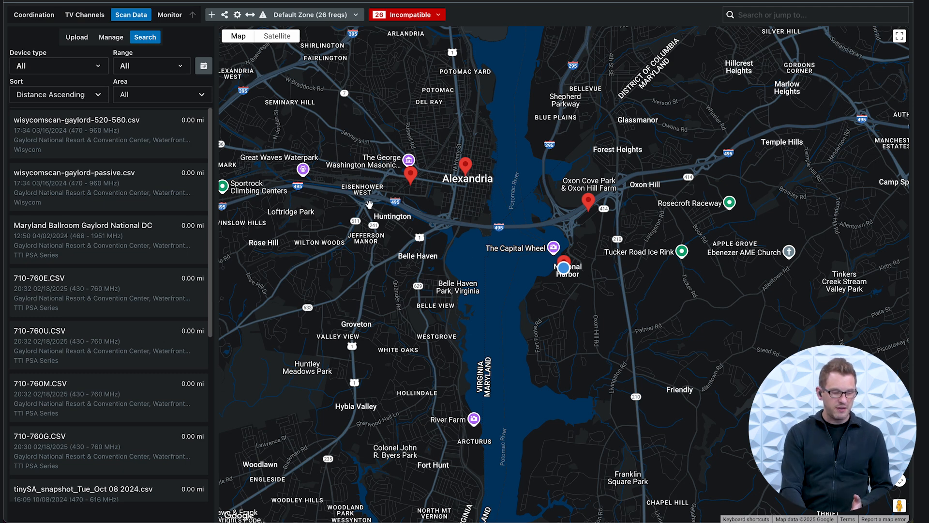
scroll(199, 213, "down", 5)
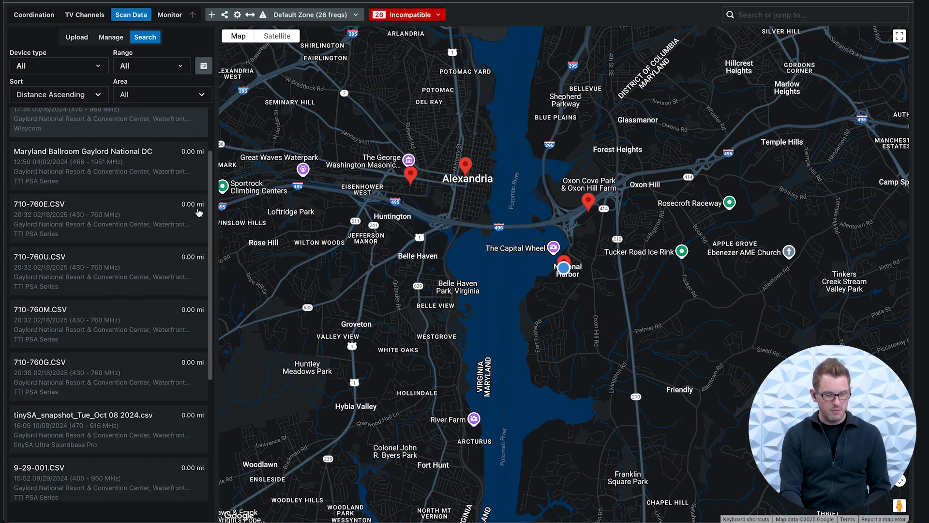
scroll(197, 207, "up", 5)
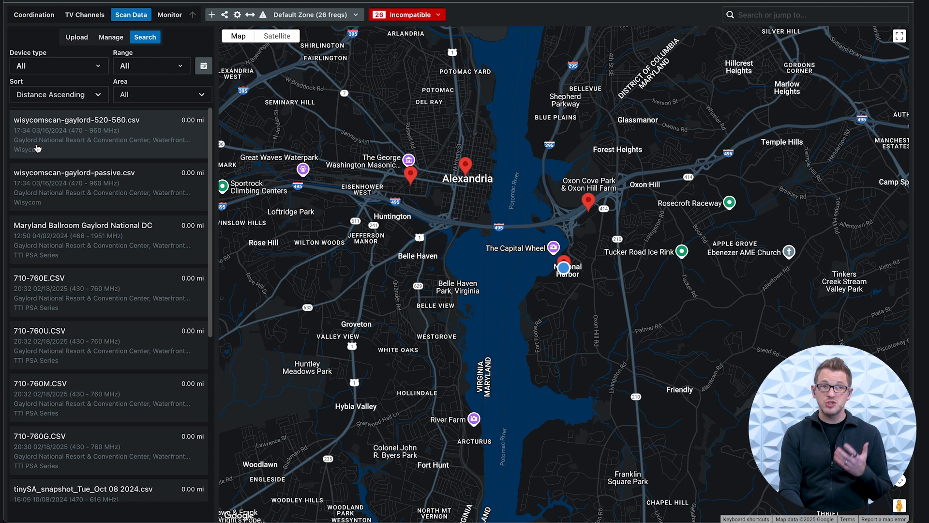
left_click(77, 147)
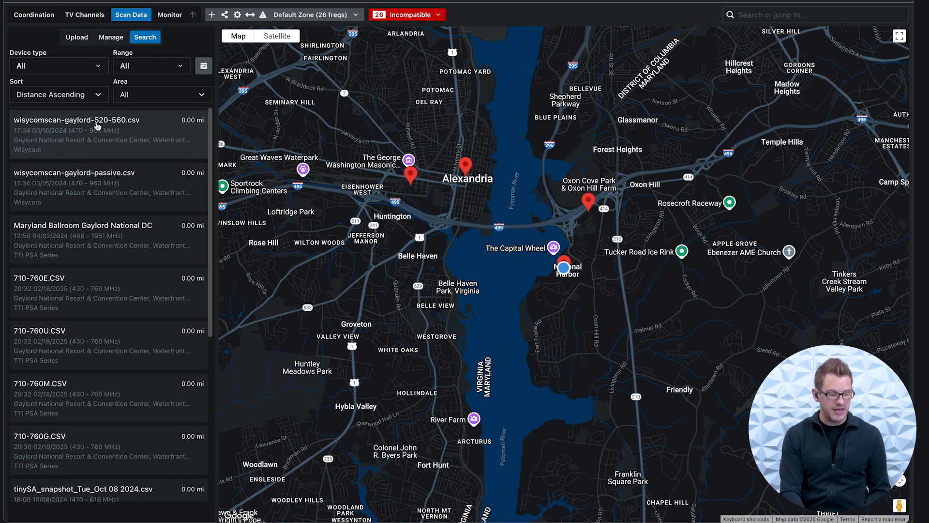
scroll(76, 313, "down", 3)
scroll(76, 312, "down", 4)
scroll(77, 310, "up", 7)
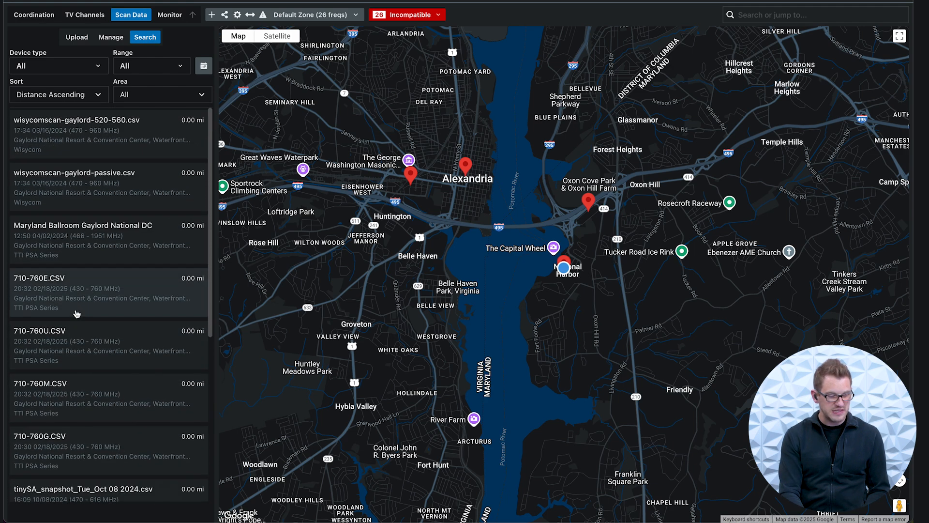
Step: Review the model and antenna type of wisycomscan-gaylord-520-560.csv and return to the results list
left_click(116, 145)
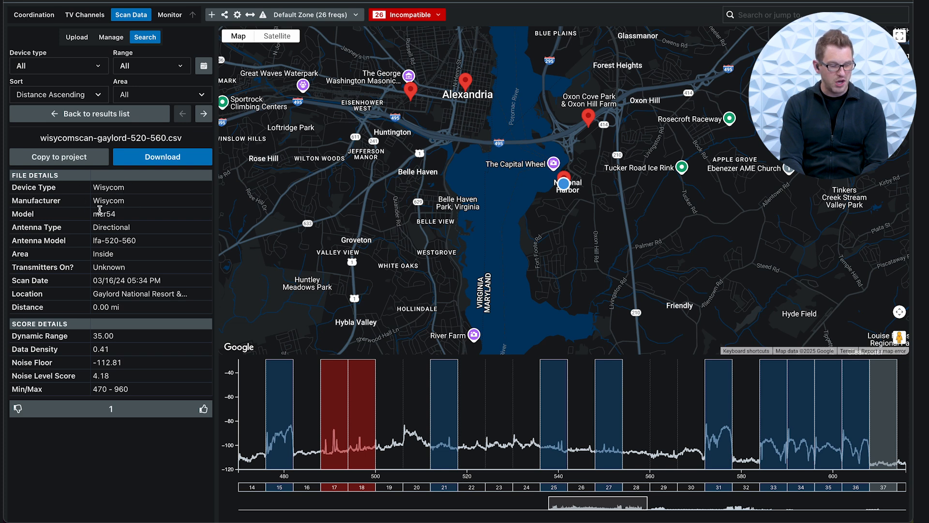
left_click(95, 212)
double_click(95, 212)
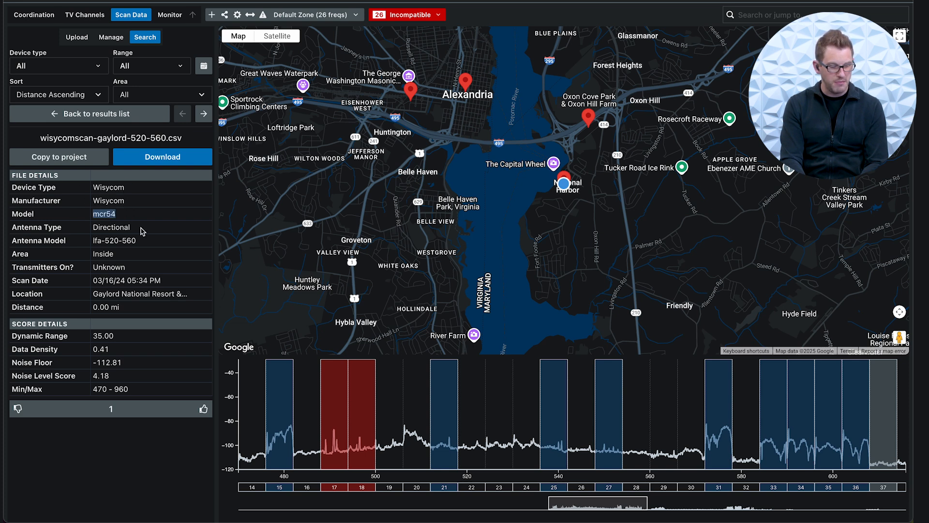
double_click(84, 231)
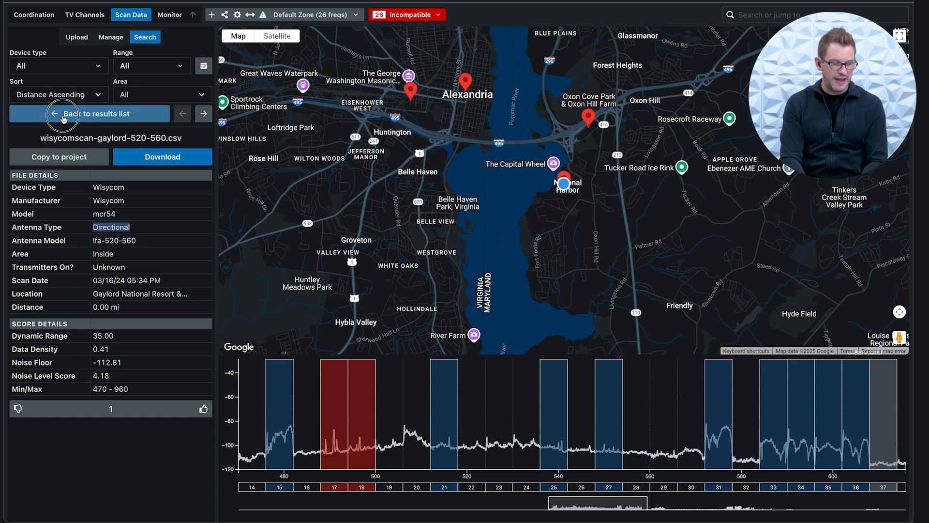
left_click(63, 118)
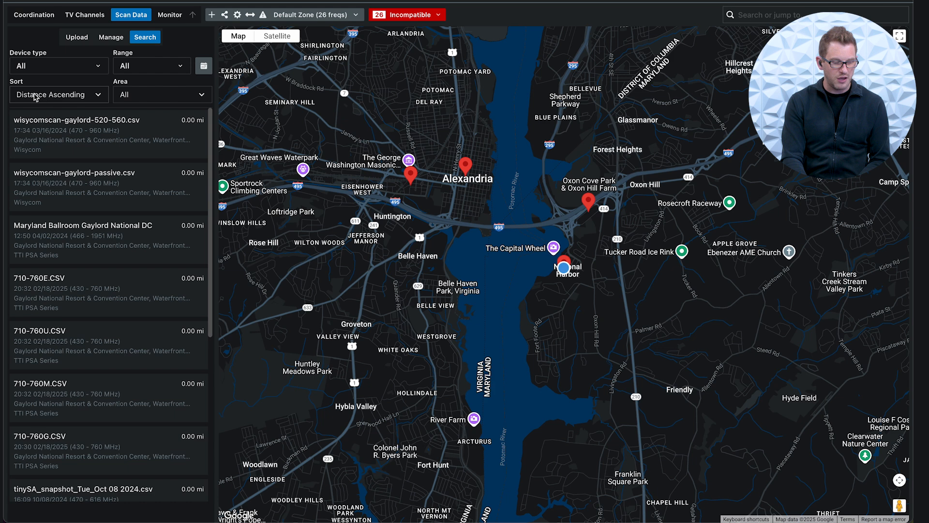
Step: Sort the scan files by date in ascending order and switch the sorting to Date Descending
left_click(70, 98)
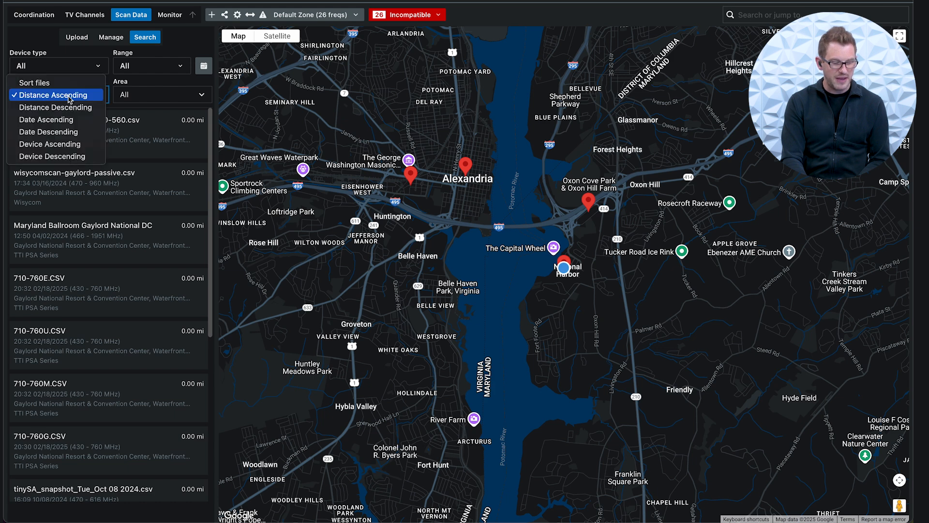
left_click(67, 121)
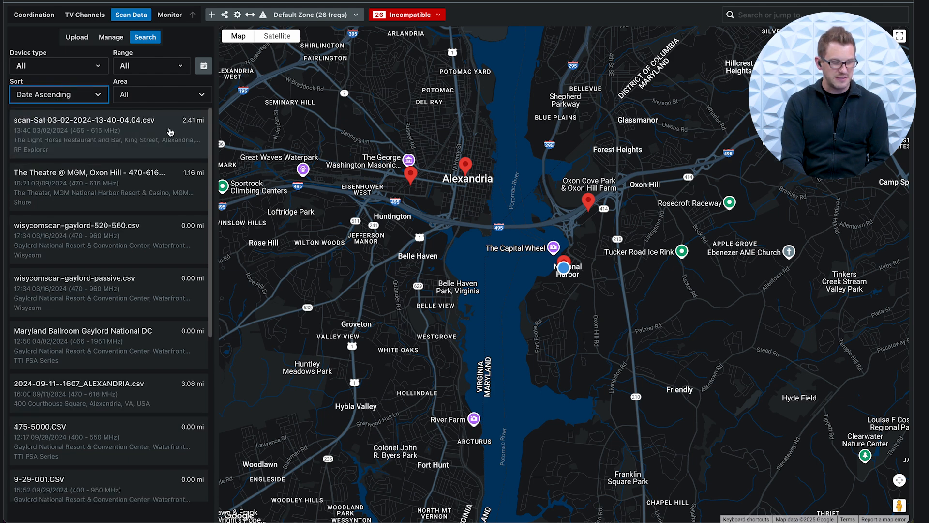
left_click(63, 96)
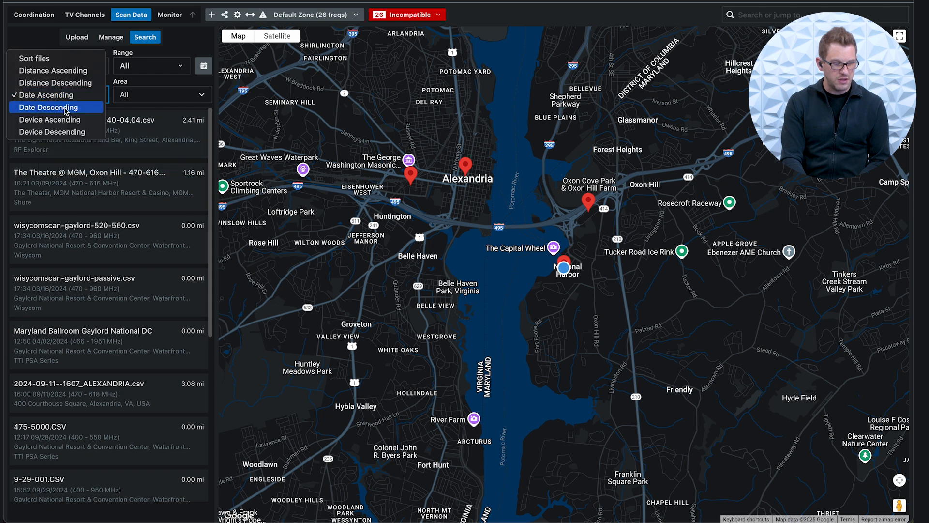
left_click(65, 106)
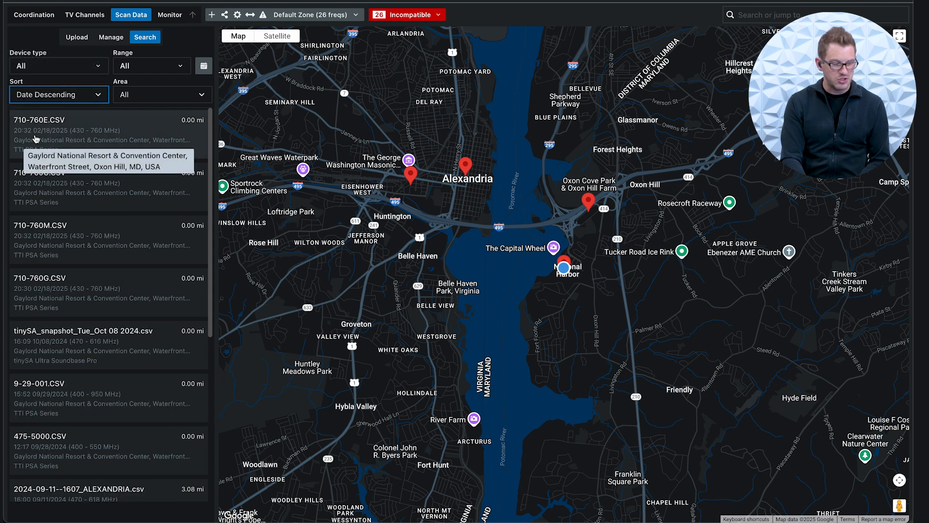
Step: Examine the details and traces of 710-760E.CSV and tinySA_snapshot_Tue_Oct 08 2024.csv, returning to the results list after each
left_click(75, 139)
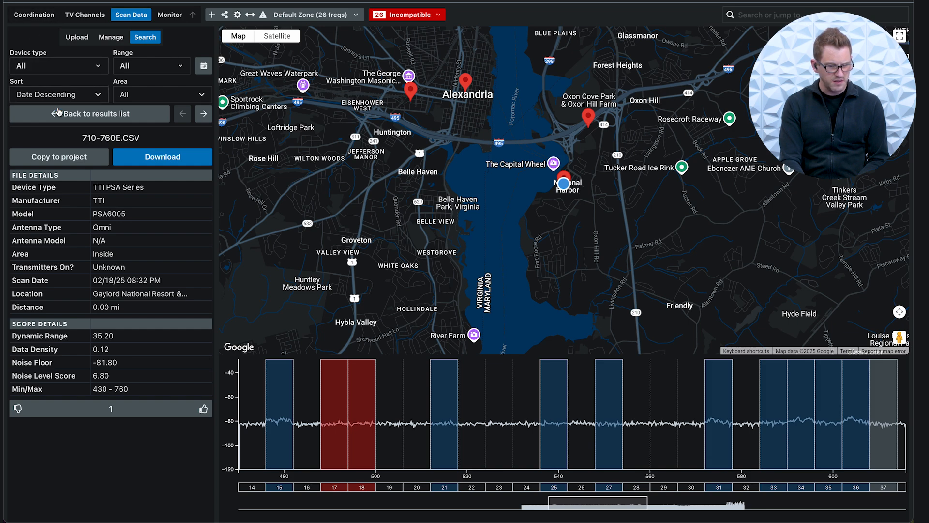
left_click(68, 113)
scroll(106, 195, "down", 1)
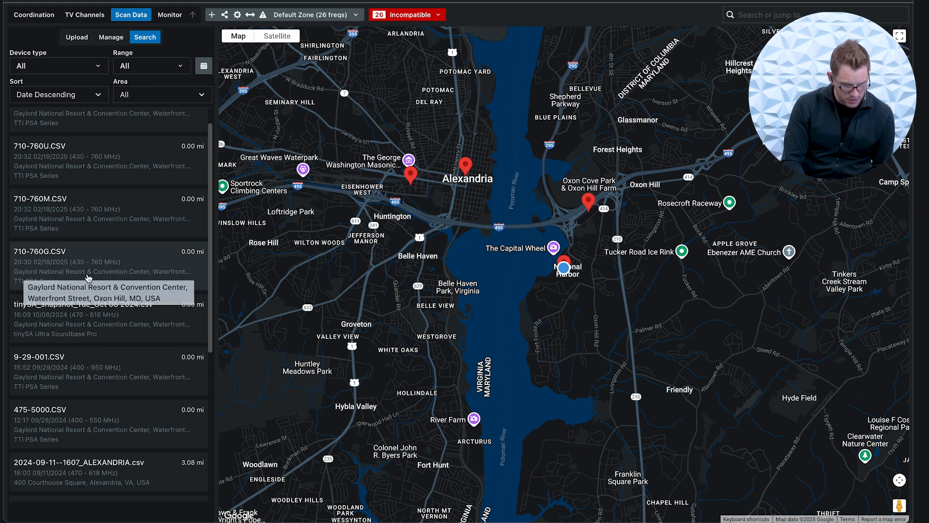
left_click(51, 324)
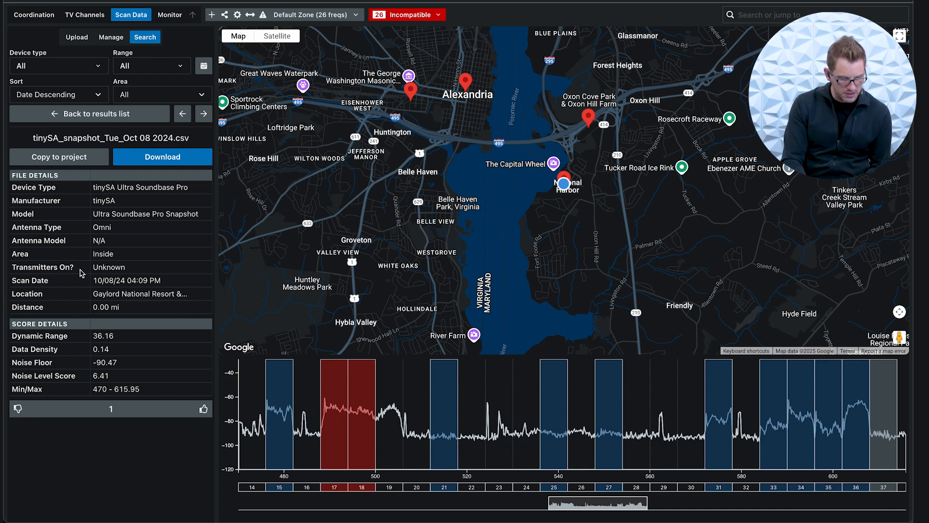
left_click_drag(43, 267, 73, 270)
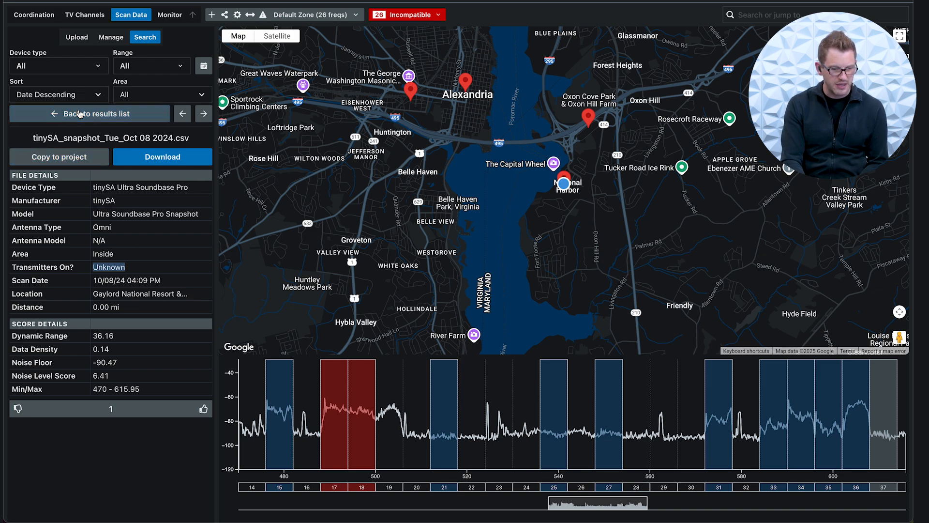
left_click(94, 114)
scroll(73, 329, "down", 1)
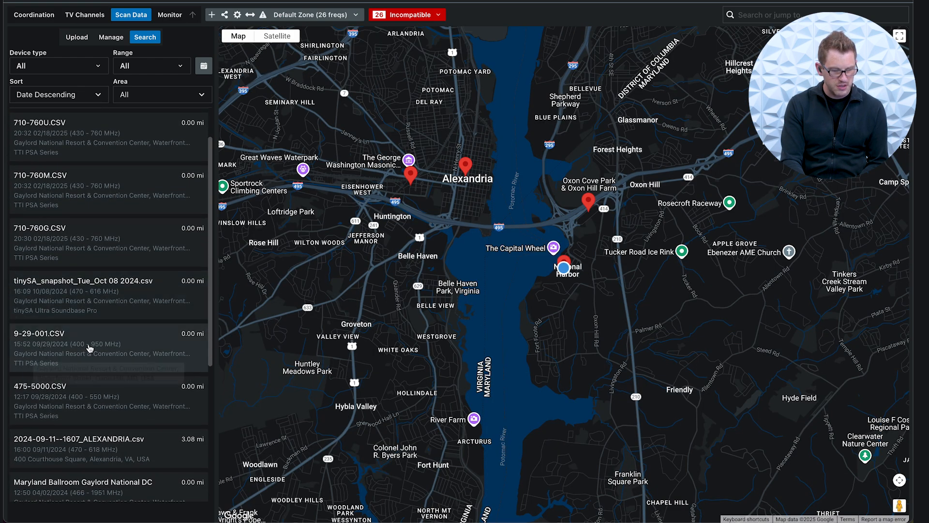
Step: Check the file details and area of the 9-29-001.CSV scan and return to the results list
left_click(63, 353)
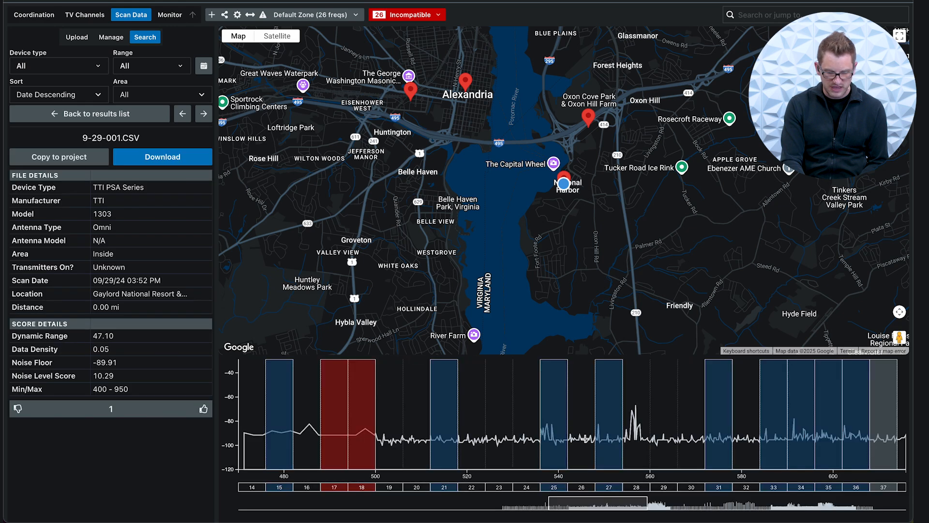
left_click_drag(127, 253, 77, 255)
left_click(92, 113)
Step: Copy the wisycomscan-gaylord-520-560.csv scan to the project
scroll(161, 352, "down", 5)
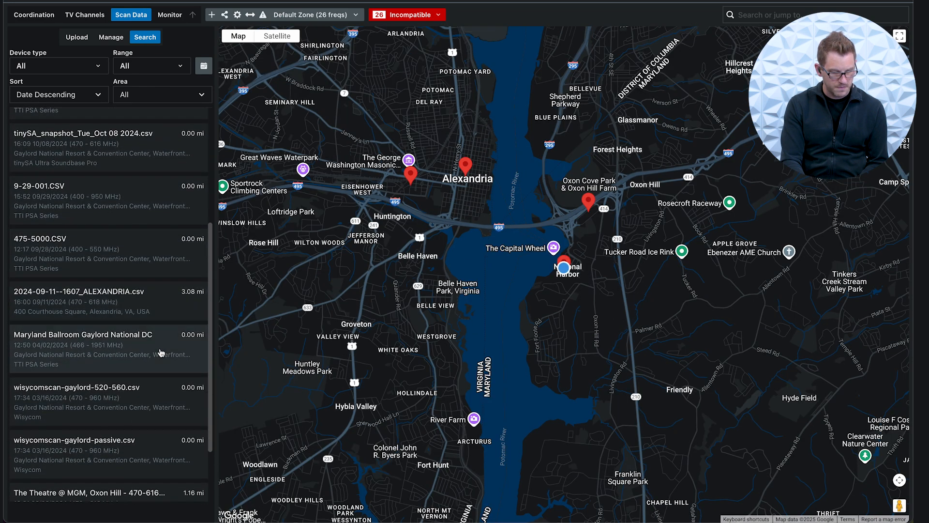
left_click(155, 392)
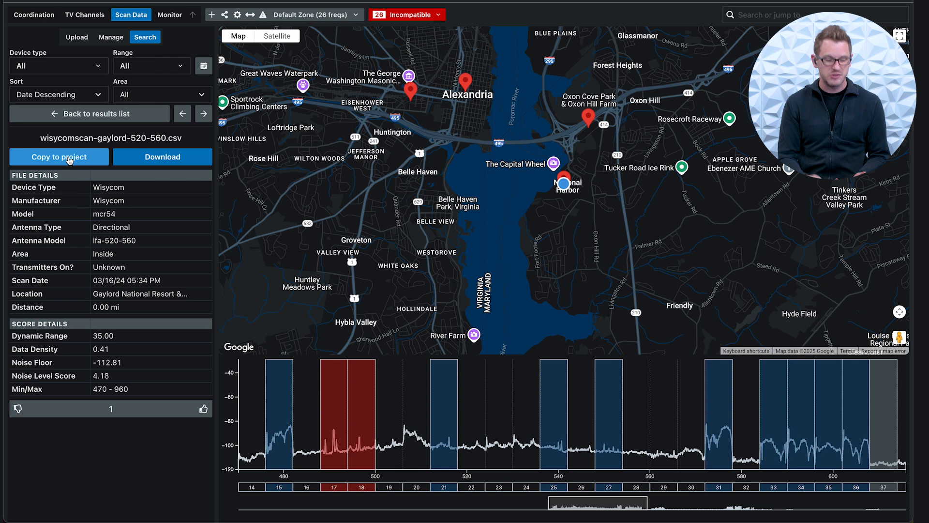
left_click(69, 159)
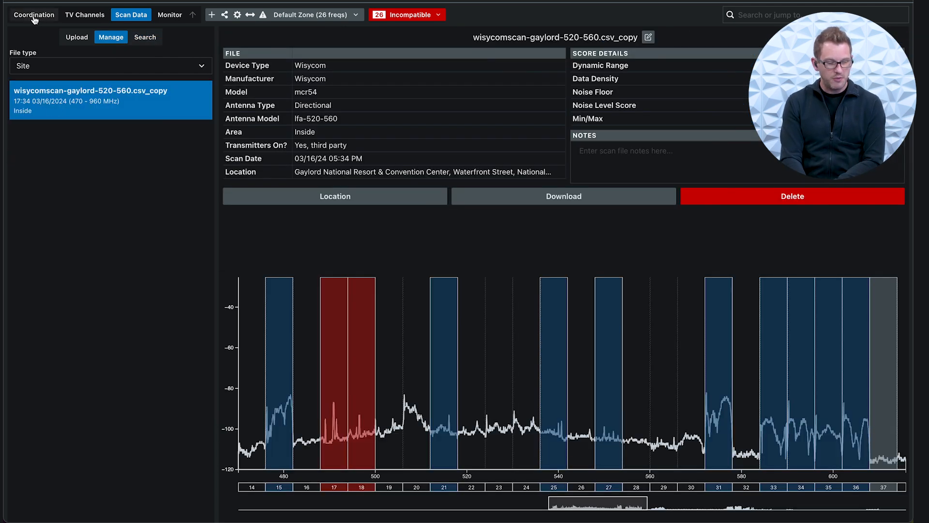
Step: Return to the coordination view and mark TV channel 20 as active on the spectrum plot
left_click(29, 17)
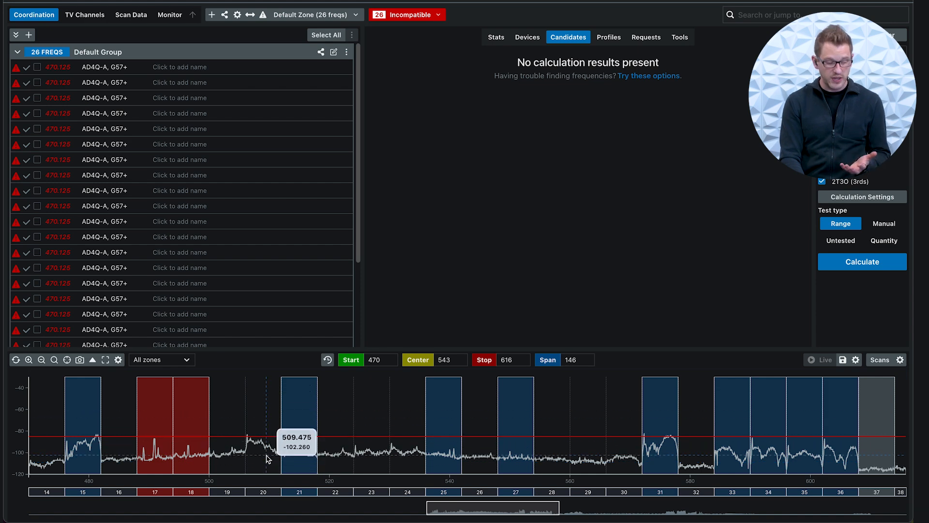
mouse_move(266, 493)
left_click(266, 493)
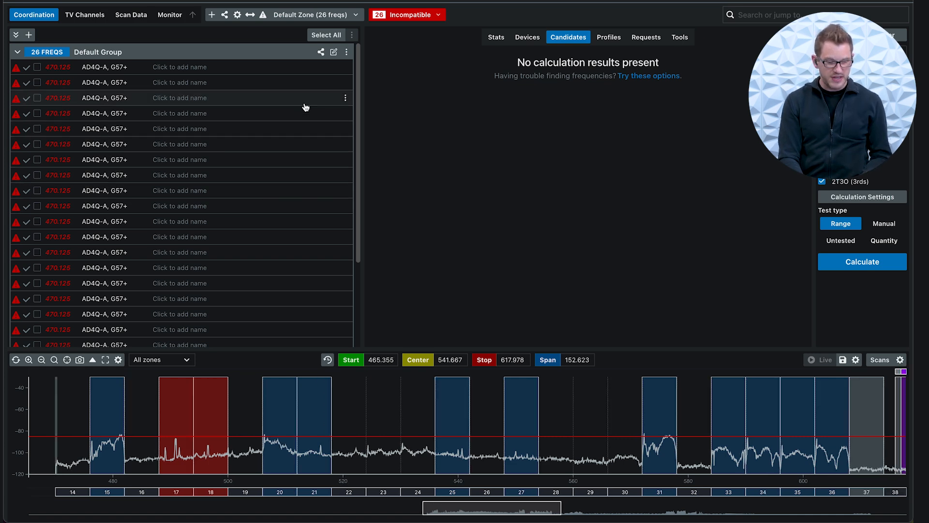
Step: Select all frequencies in the Default Group and recalculate them with their current equipment profiles and no band plan
left_click(327, 35)
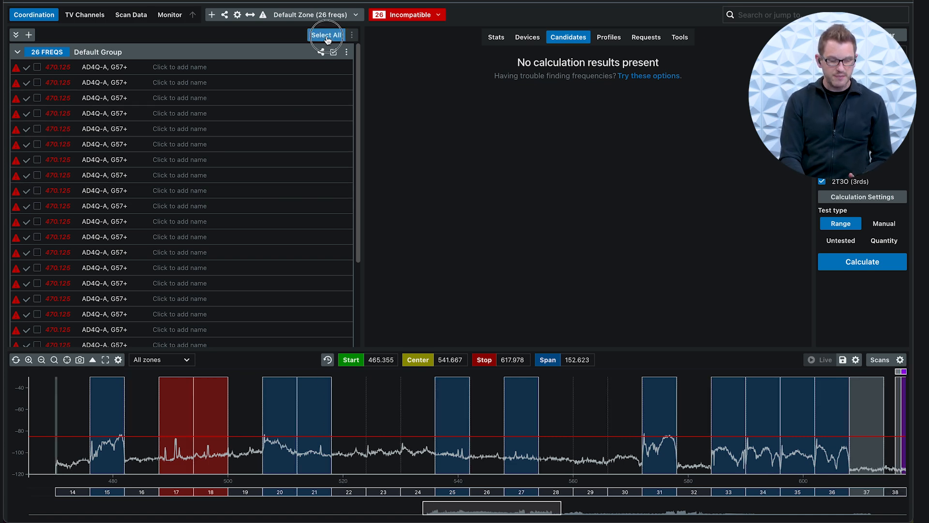
left_click(352, 35)
left_click(403, 61)
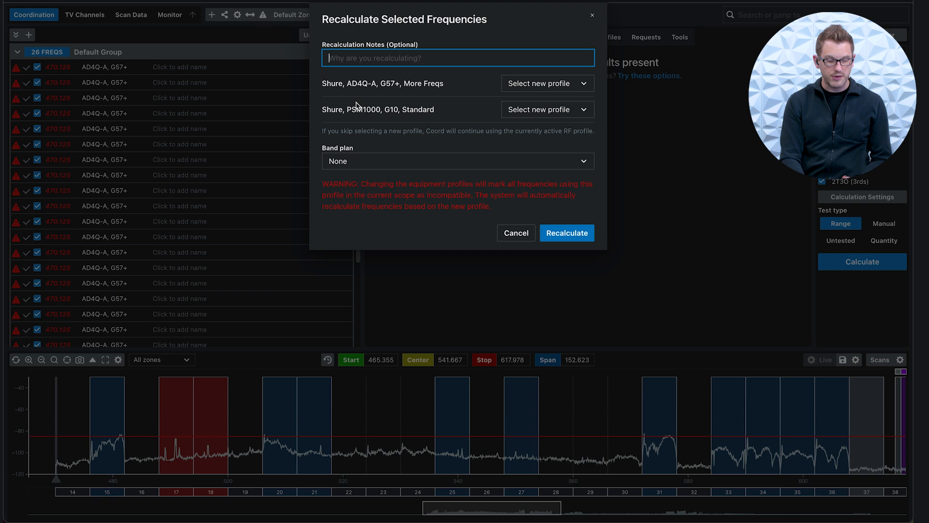
left_click_drag(321, 84, 446, 87)
left_click(352, 83)
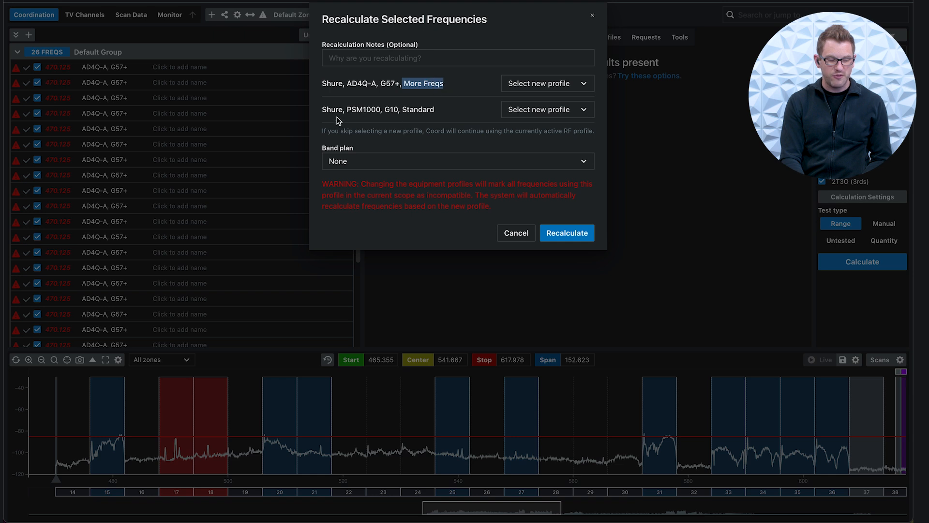
left_click_drag(325, 111, 442, 114)
left_click(490, 109)
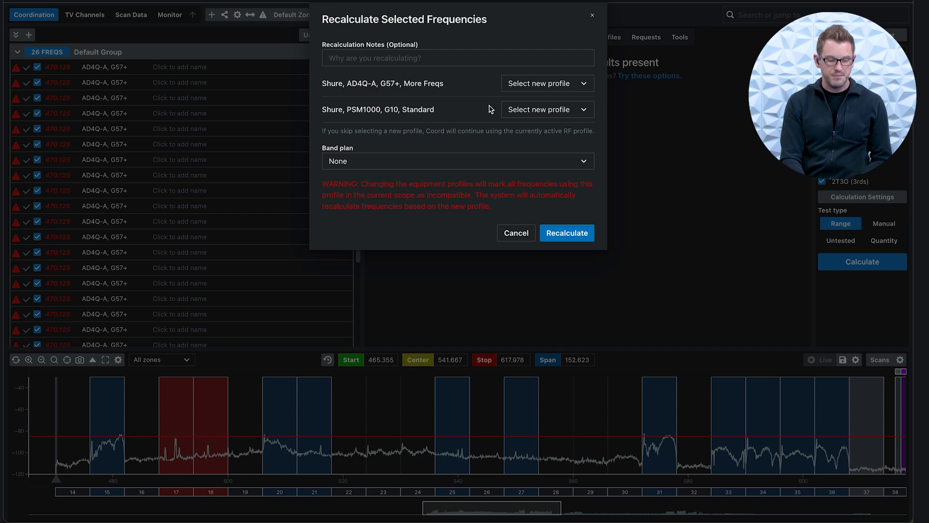
left_click(568, 229)
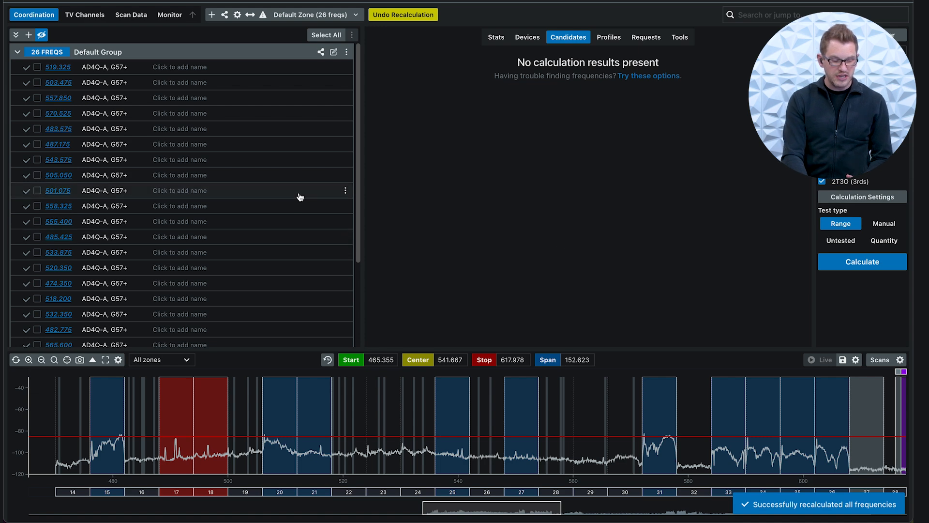
scroll(300, 197, "down", 5)
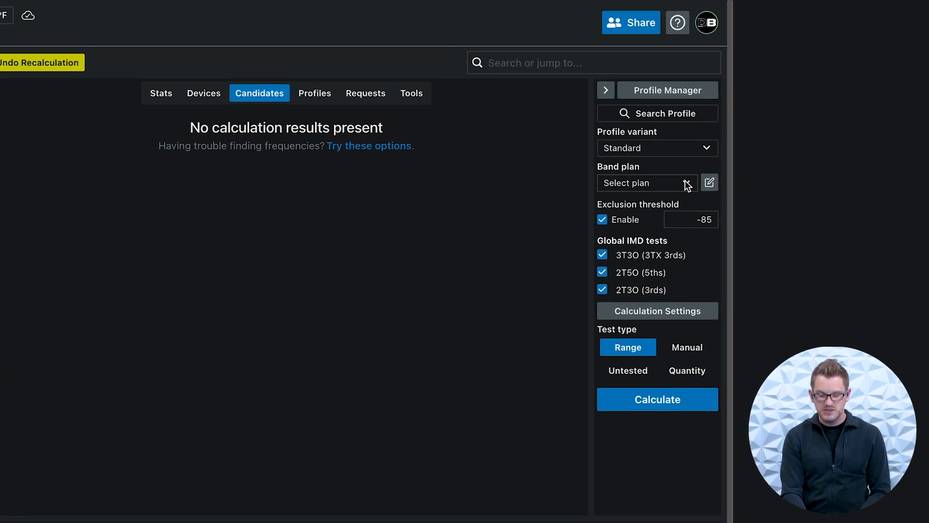
Step: Add a band plan named Axient by TV channel, starting at channel 30 and stopping at channel 38
left_click(710, 183)
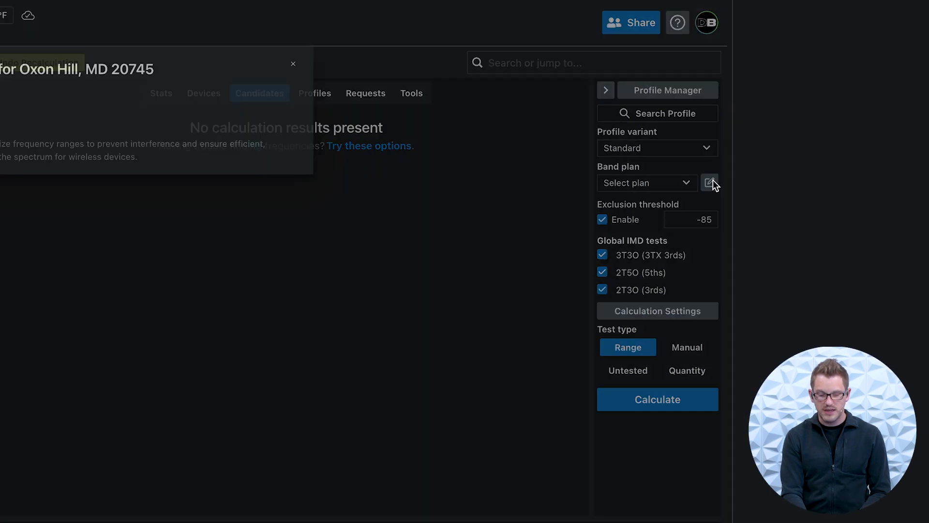
left_click(298, 110)
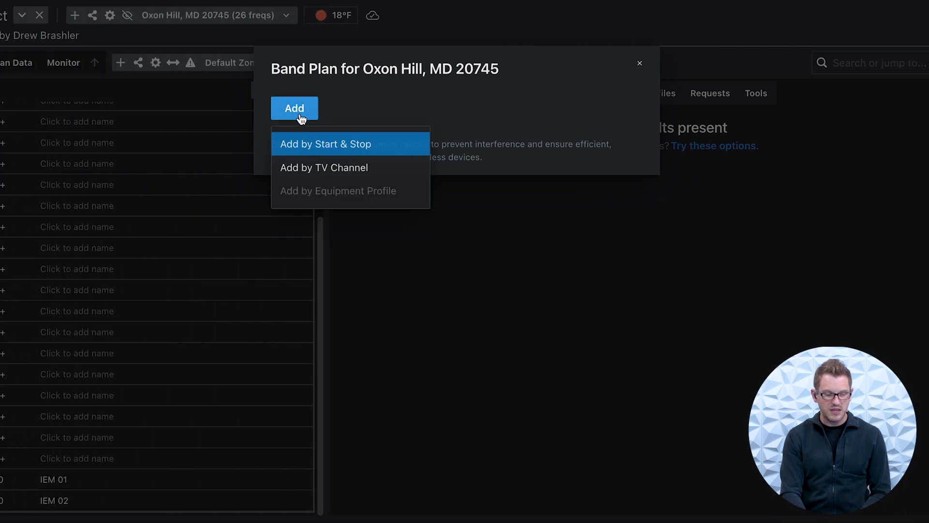
left_click(356, 170)
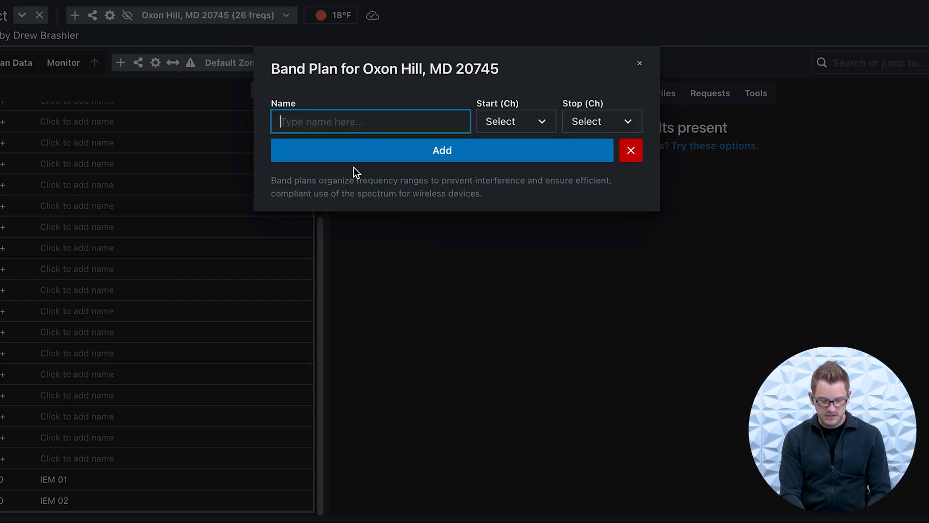
type("Axient")
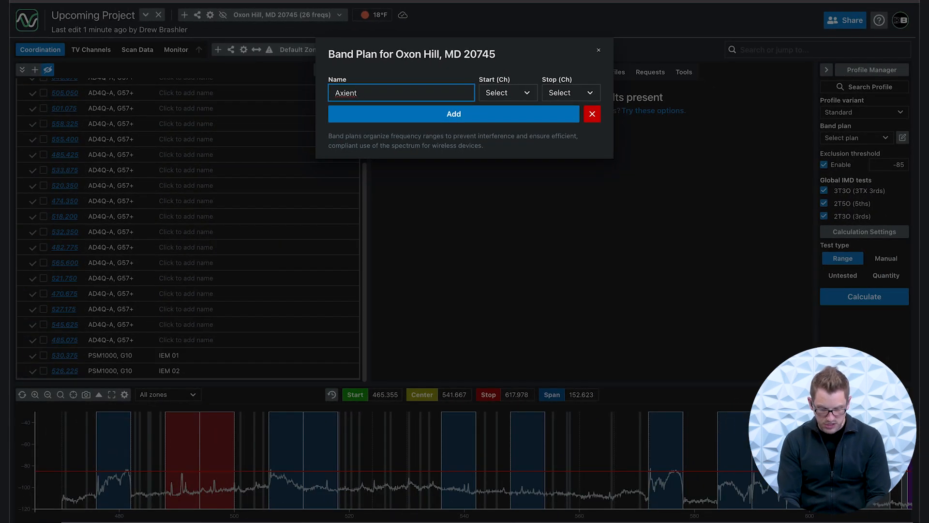
left_click(508, 92)
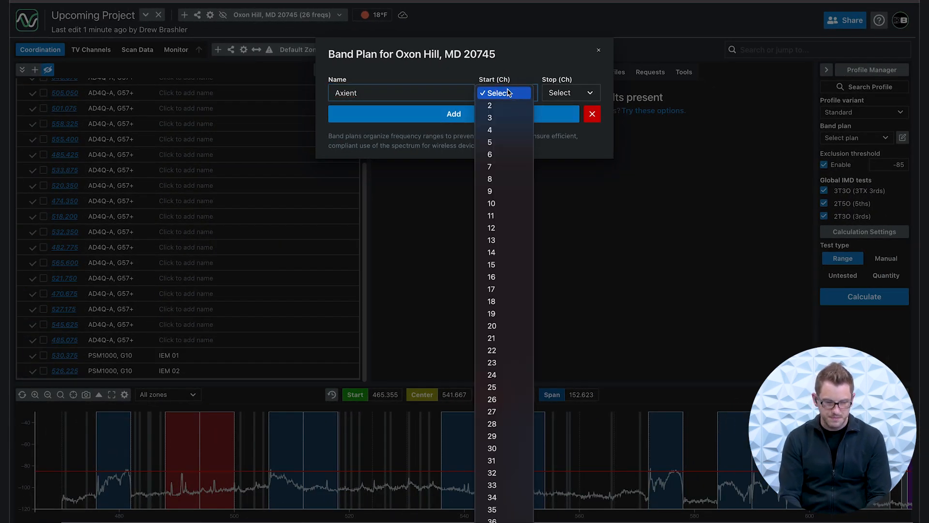
left_click(498, 449)
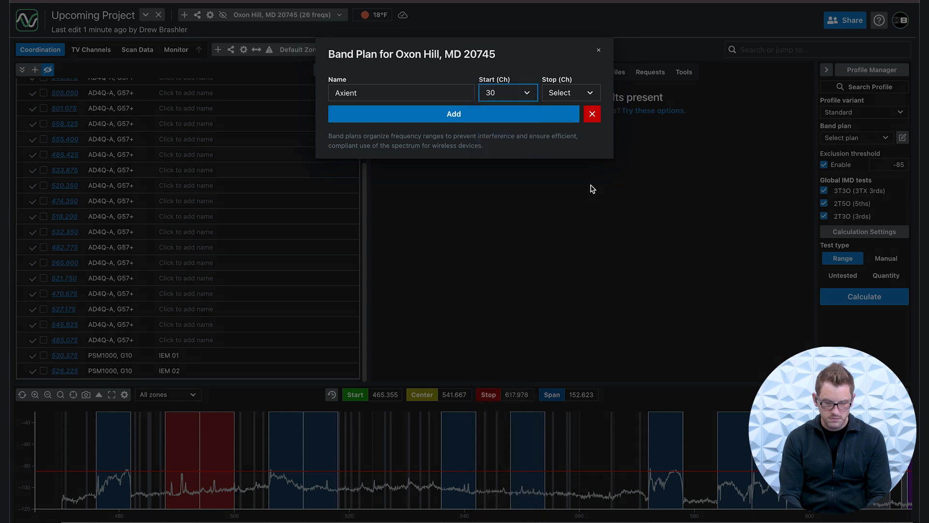
left_click(574, 95)
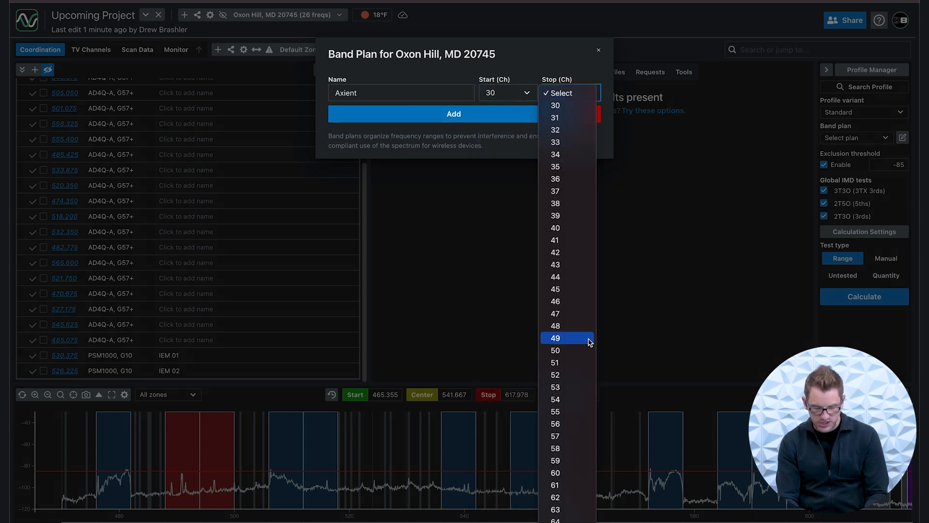
left_click(571, 203)
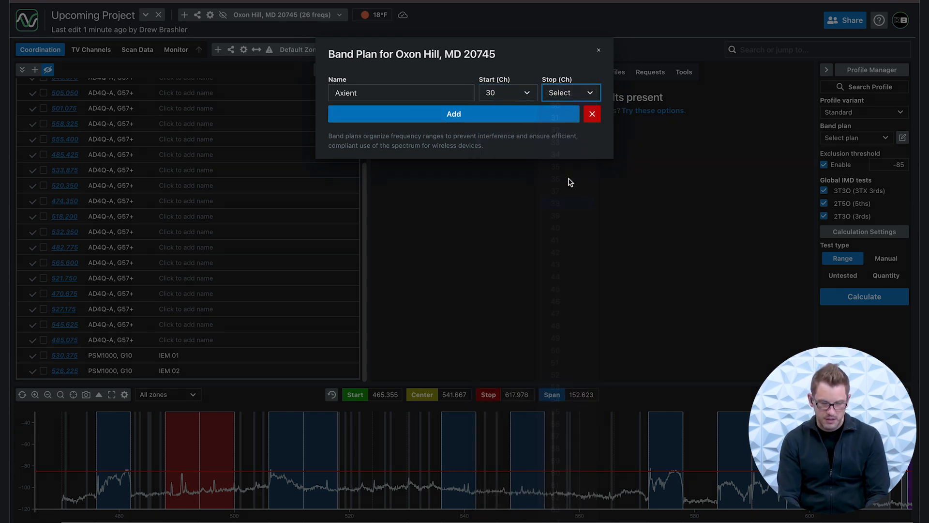
left_click(513, 118)
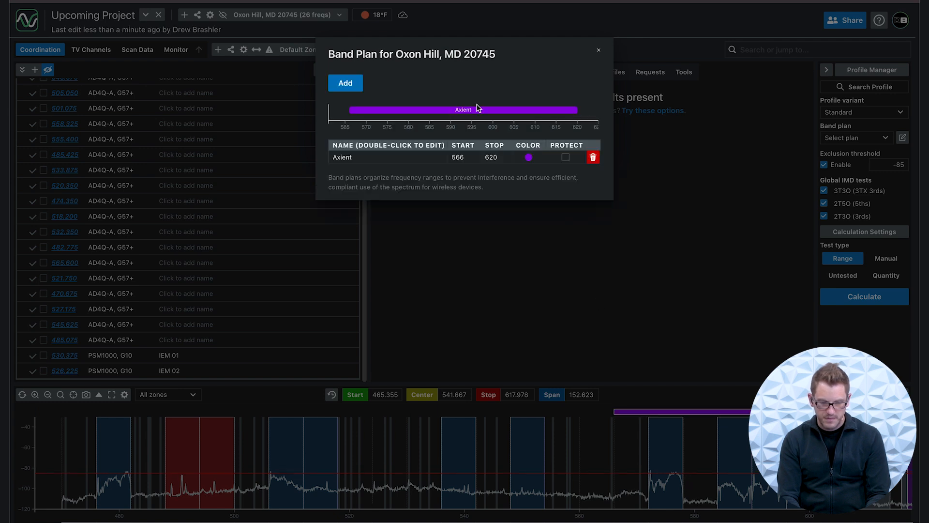
Step: Change the Axient band plan's color to light blue and close the band plan dialog
left_click(529, 158)
left_click_drag(536, 258, 526, 260)
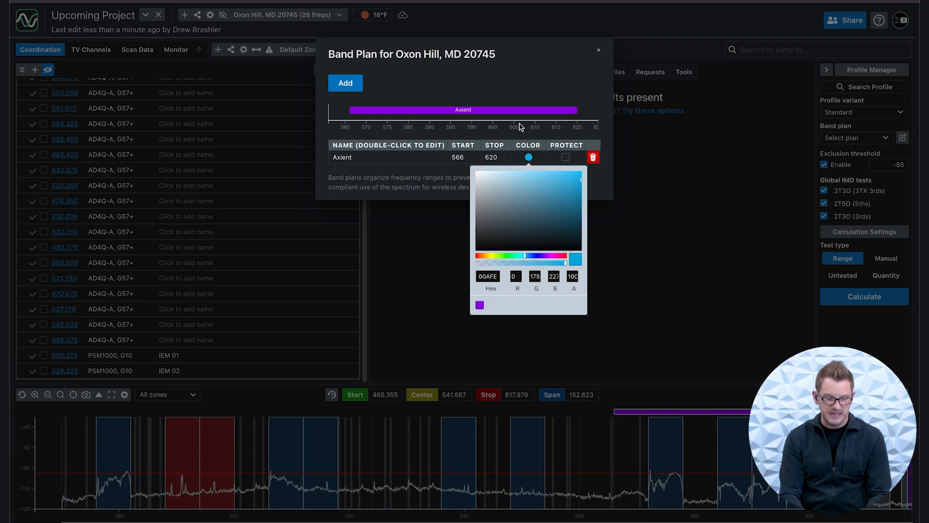
left_click(594, 78)
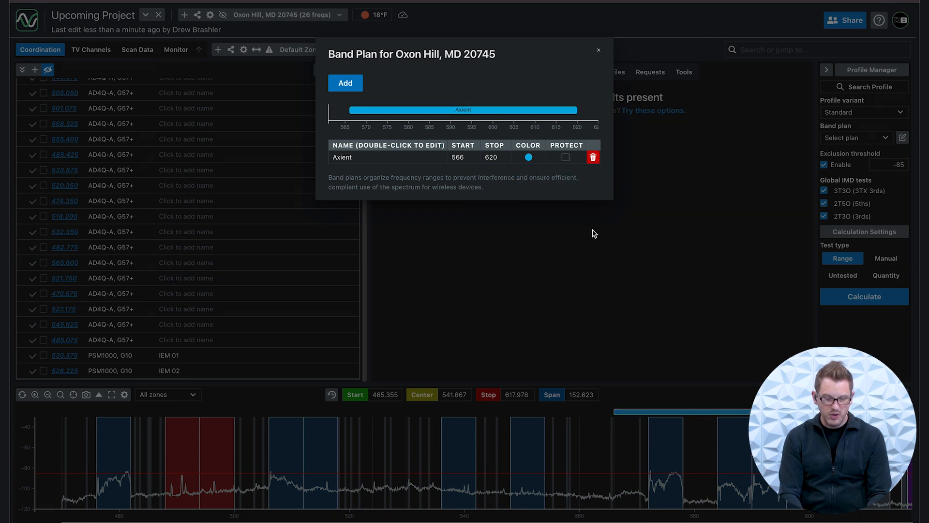
left_click(599, 52)
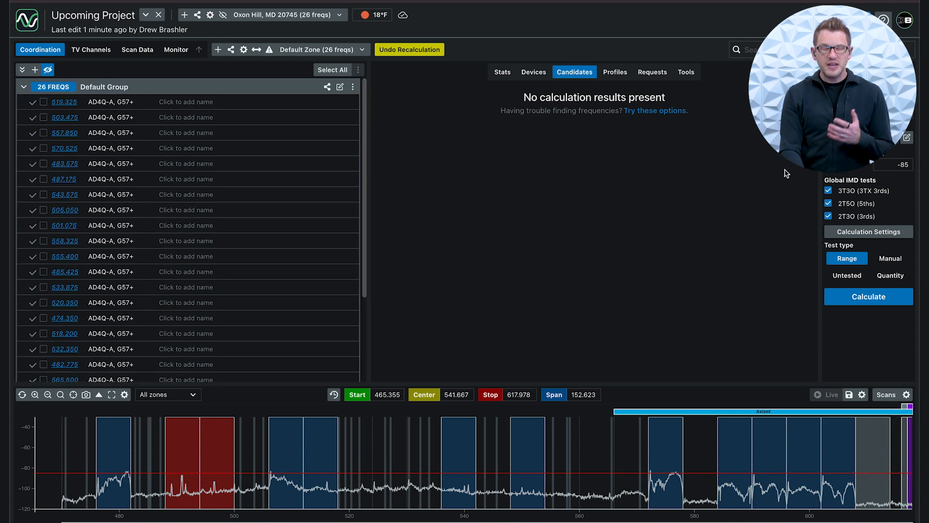
Step: Delete all AD4Q-A frequencies from the Default Group, keeping the two PSM1000 in-ear frequencies
left_click(43, 102)
scroll(45, 291, "down", 3)
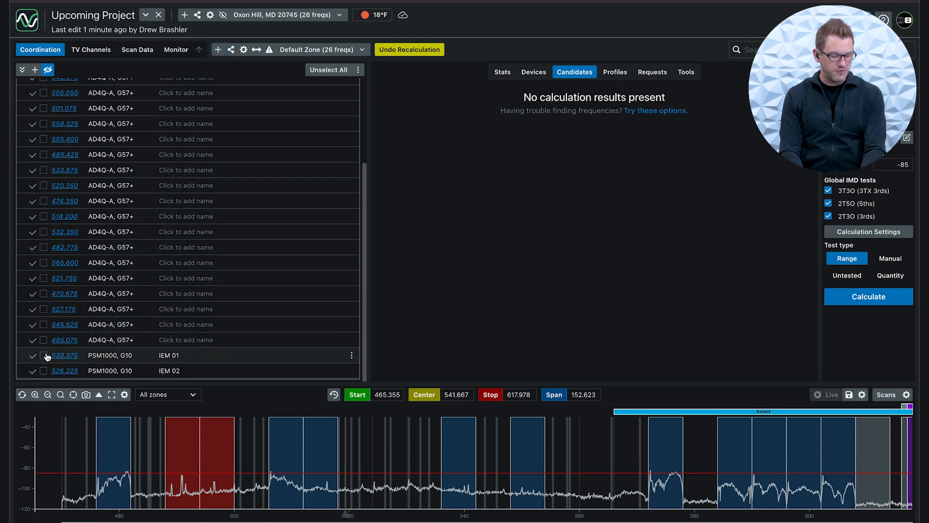
left_click(43, 340, "shift")
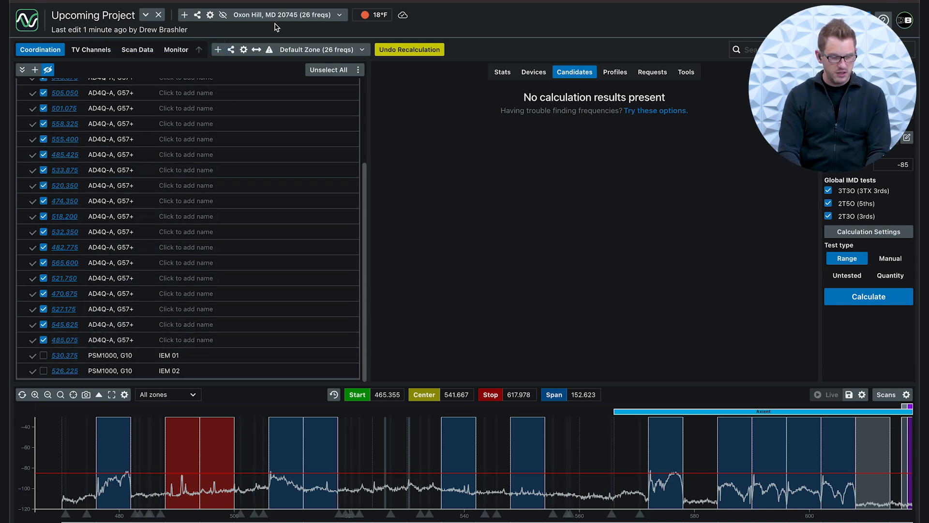
left_click(359, 70)
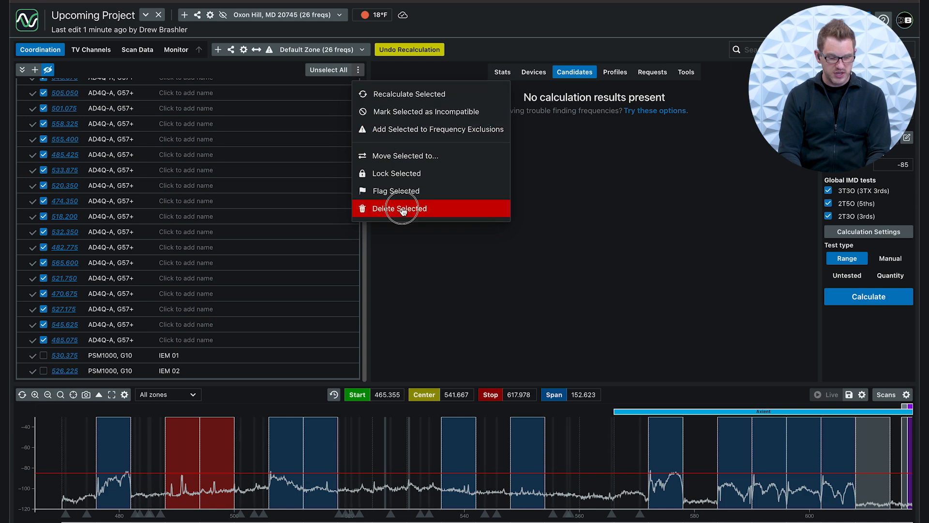
left_click(401, 209)
left_click(552, 106)
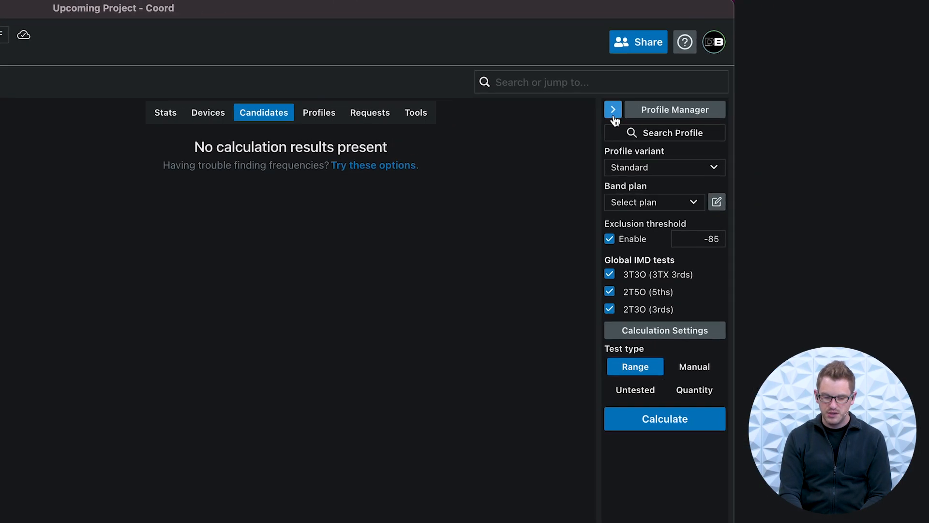
Step: Set the equipment profile to the Shure AD4Q-A model with the G57+ (470.125 - 615.875) frequency band
left_click(613, 110)
left_click(651, 212)
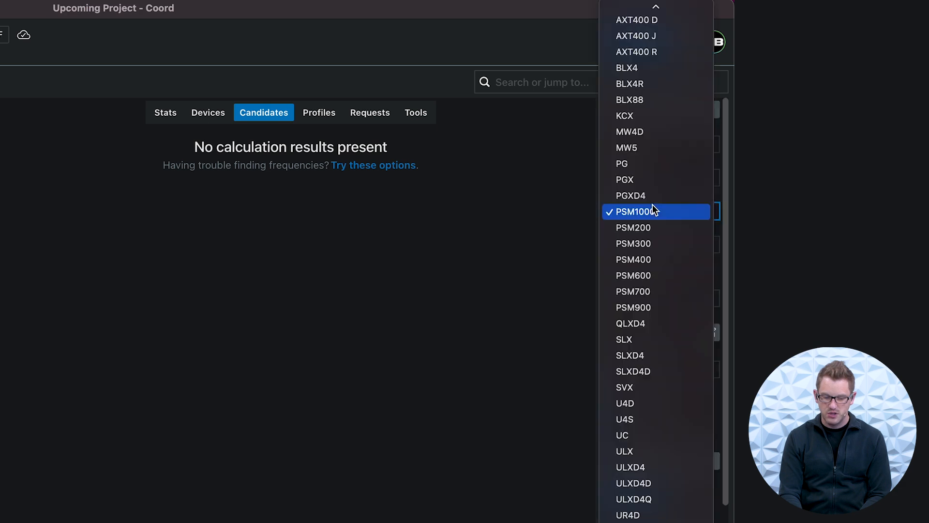
scroll(664, 71, "up", 5)
left_click(654, 140)
left_click(651, 245)
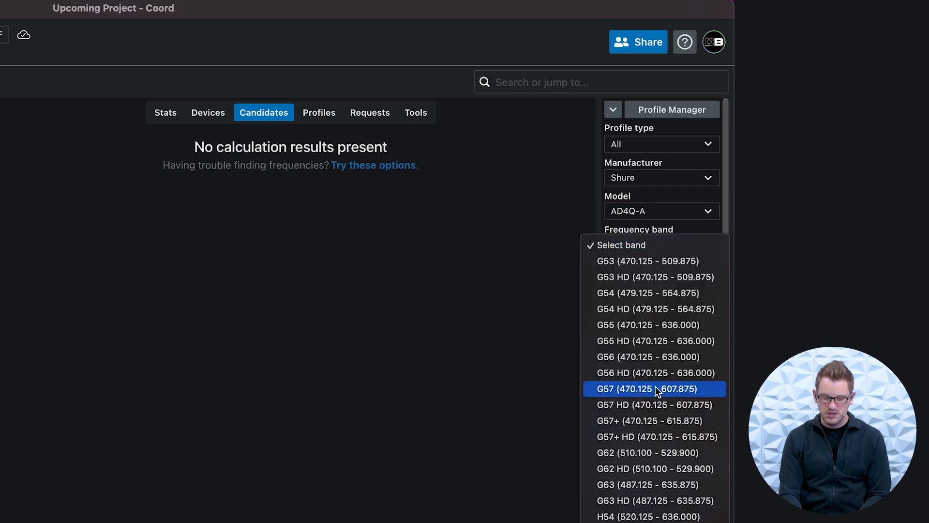
left_click(645, 421)
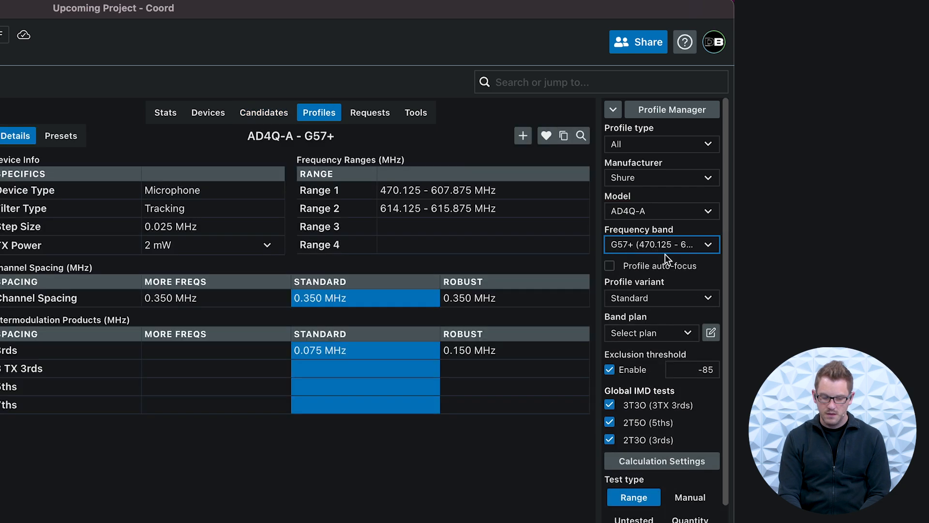
Step: Set the AD4Q-A profile variant to More Freqs and assign the Axient band plan
left_click(635, 297)
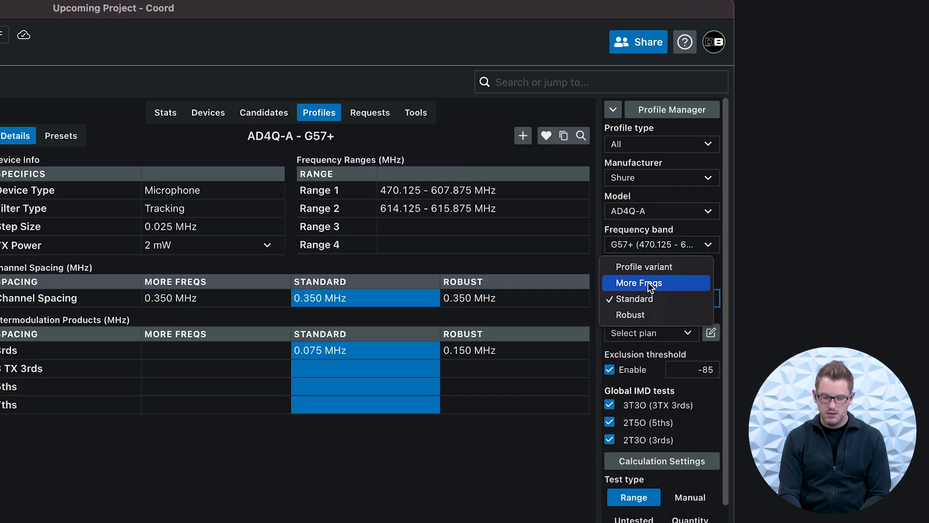
left_click(627, 283)
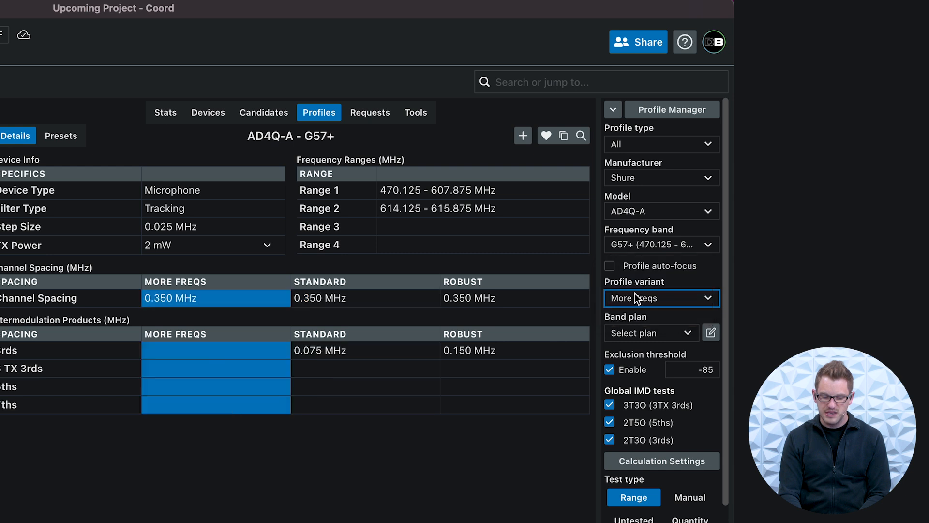
left_click(631, 333)
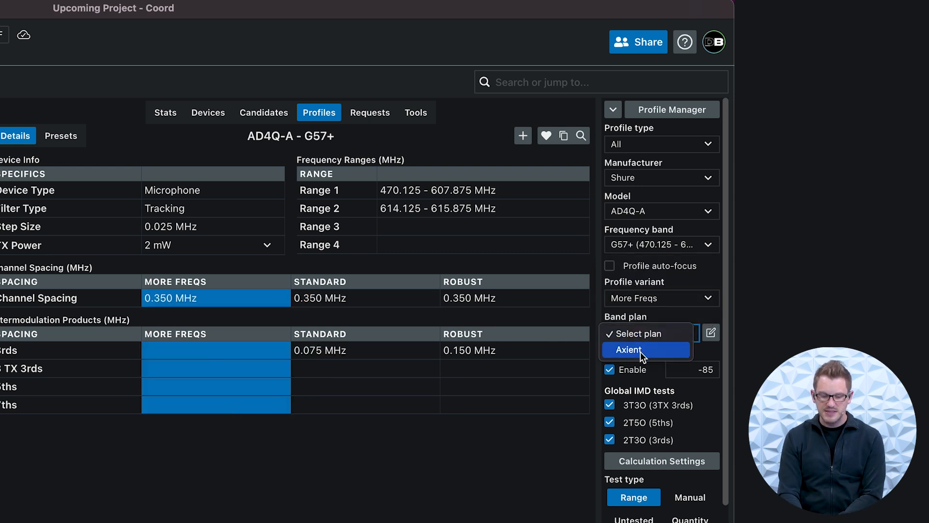
left_click(640, 352)
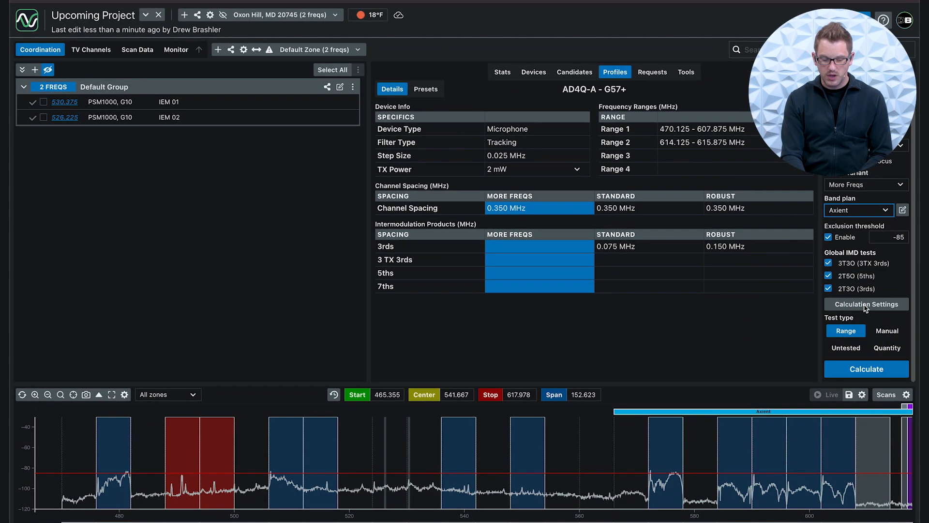
Step: Calculate a custom quantity of 24 AD4Q-A frequencies within the Axient band plan
left_click(887, 347)
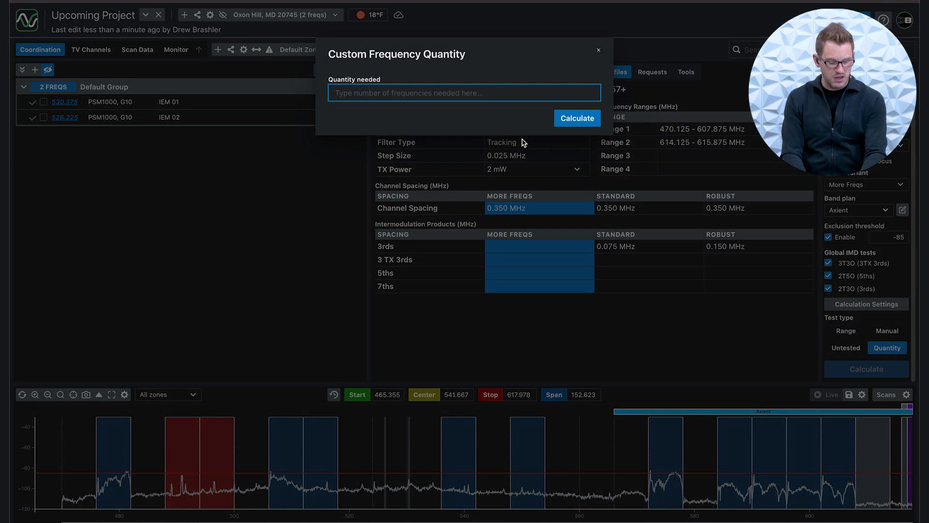
type("24")
left_click(584, 120)
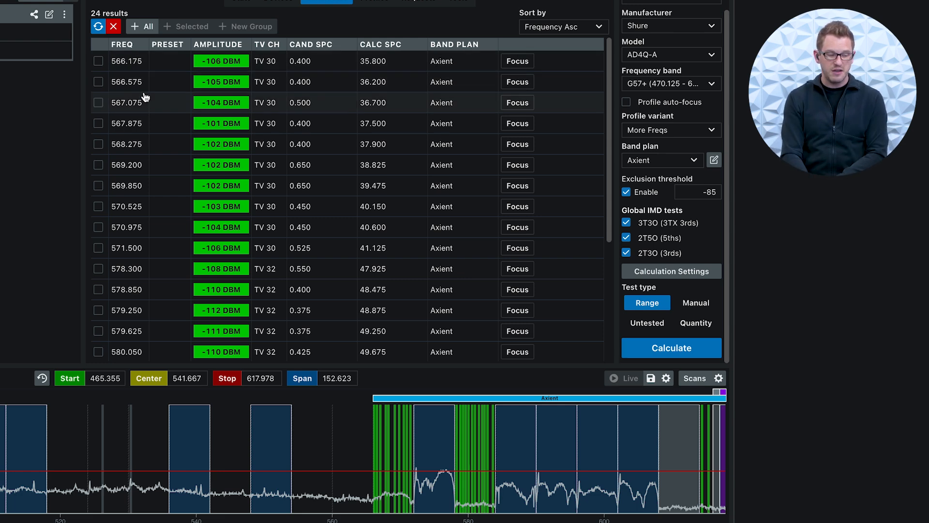
Step: Review the calculated candidate frequencies and add all of them to the Default Group
scroll(155, 83, "down", 3)
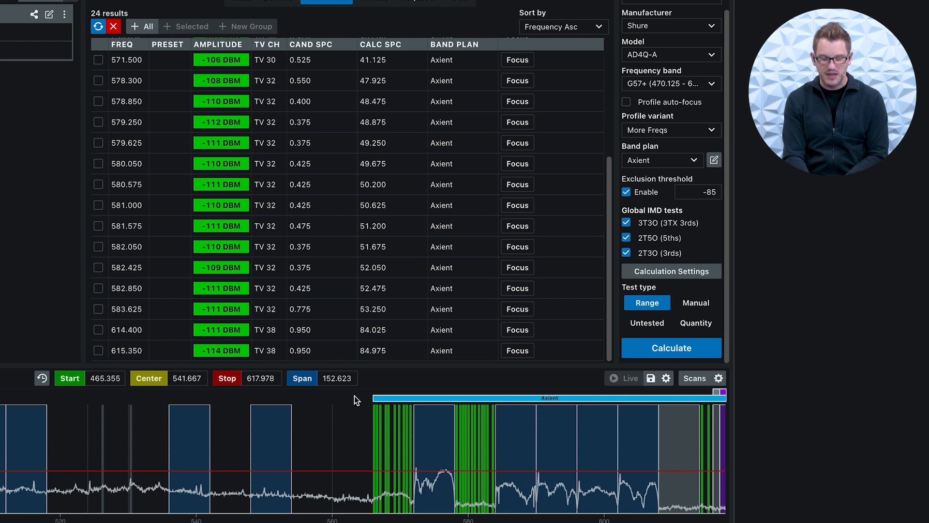
scroll(271, 185, "up", 3)
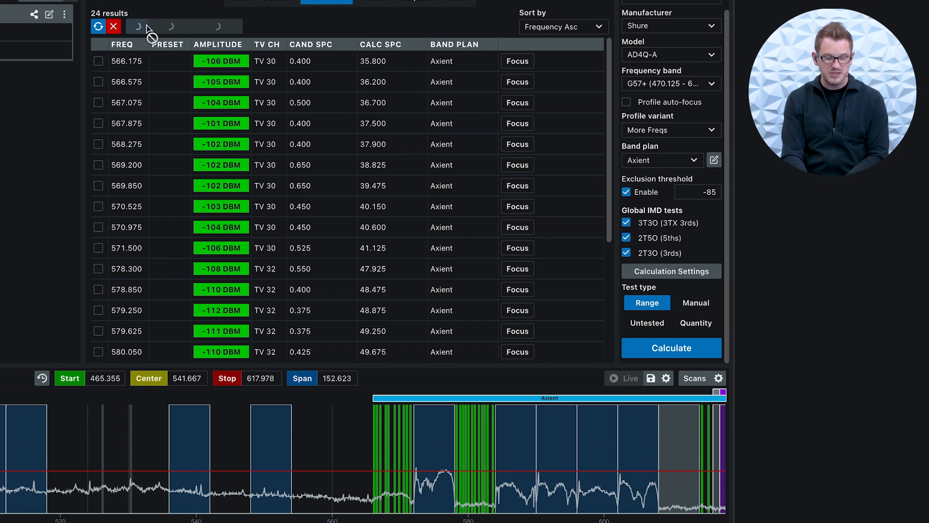
left_click(143, 26)
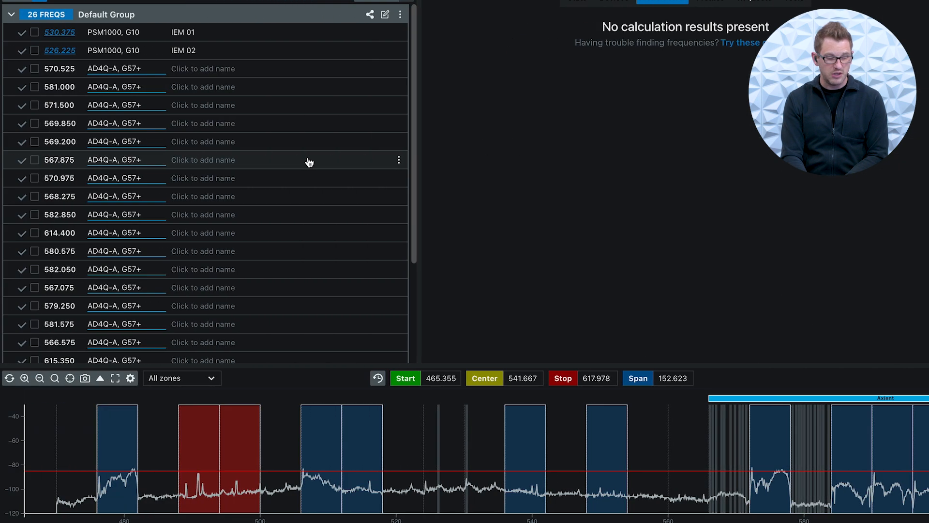
scroll(0, 162, "down", 3)
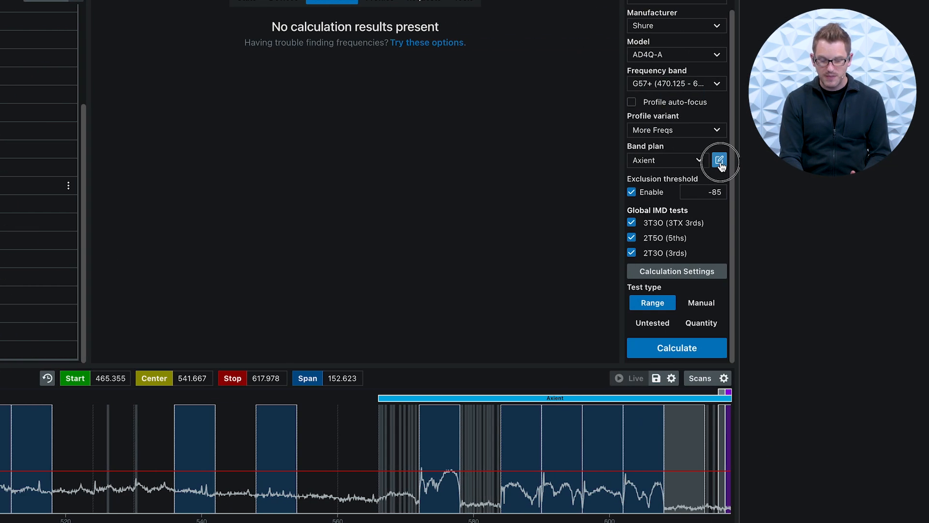
Step: Extend the Axient band plan downward by setting its start frequency to 560
left_click(720, 161)
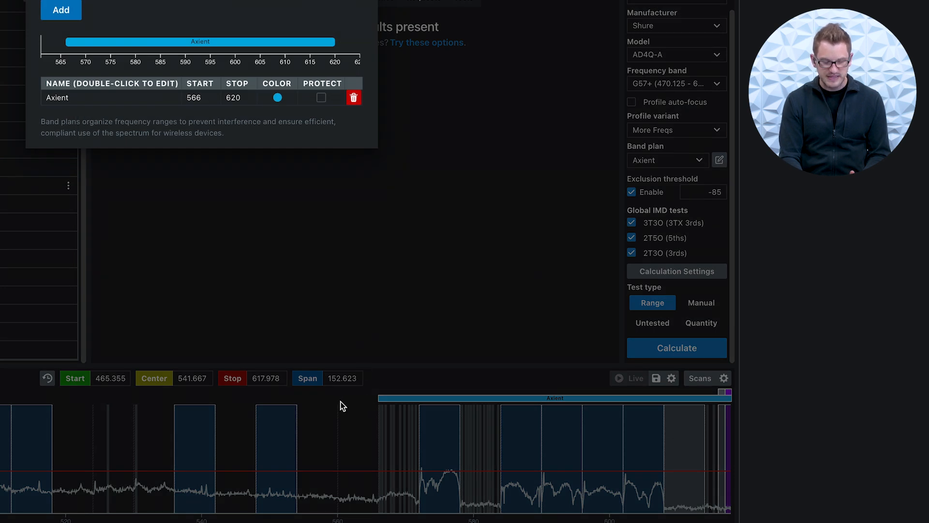
left_click(355, 387)
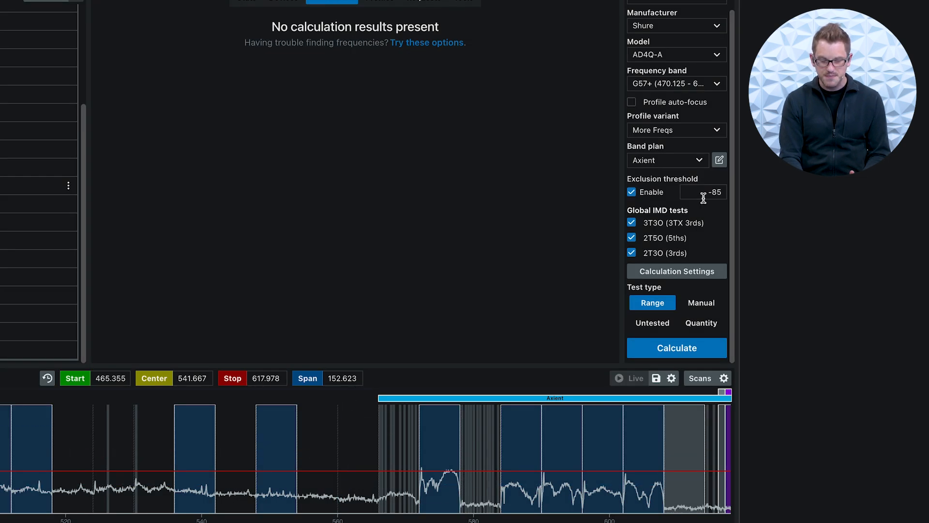
left_click(724, 159)
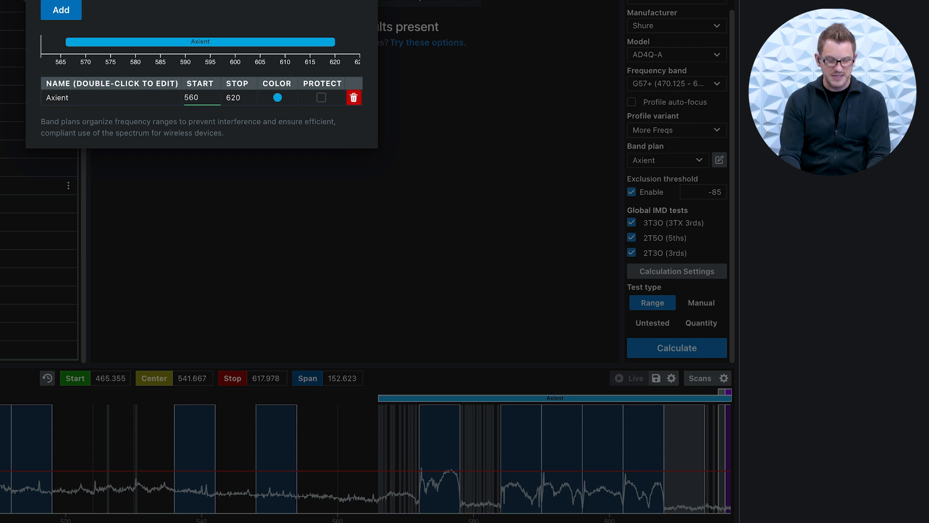
key("Return")
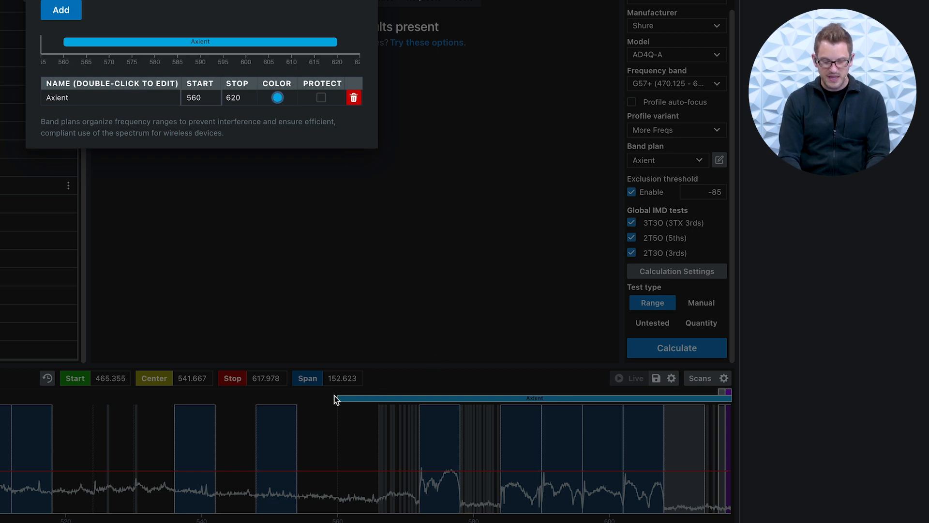
key("Escape")
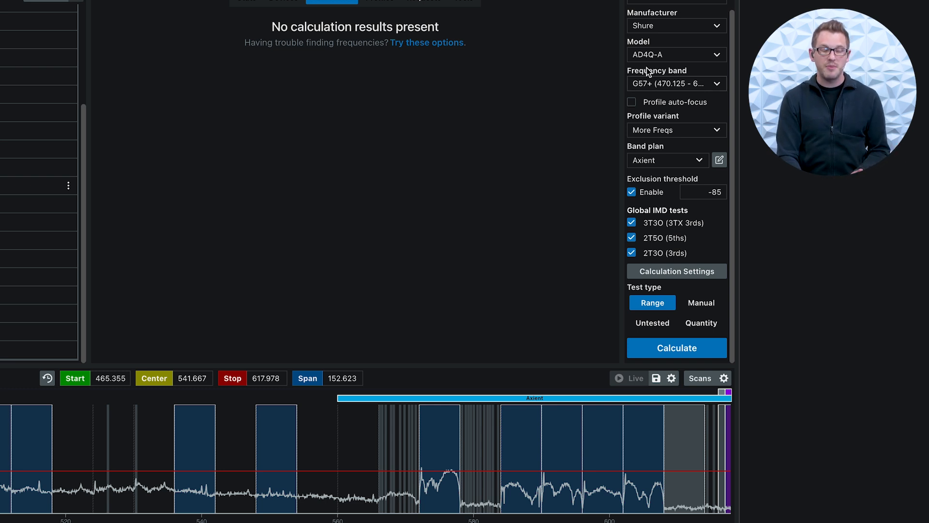
Step: Calculate range-test candidate frequencies for the AD4Q-A profile within the Axient band plan
scroll(646, 68, "up", 1)
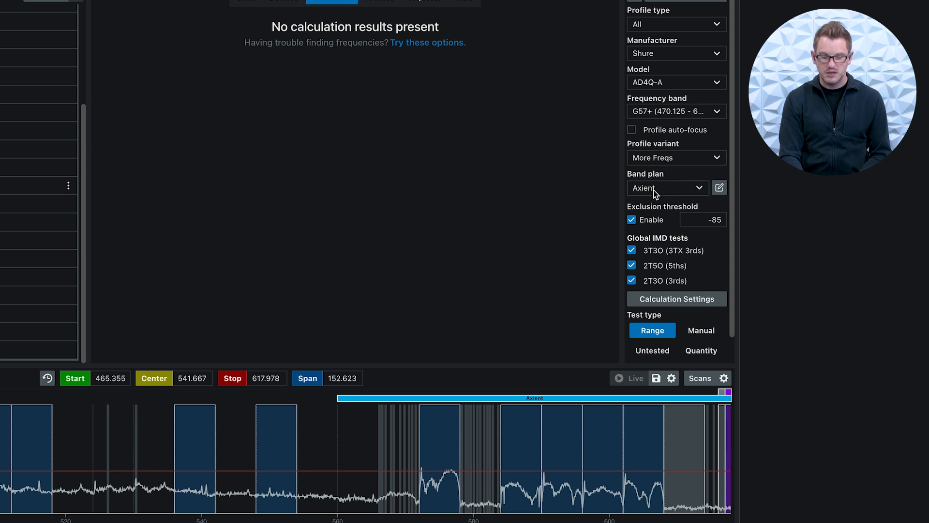
scroll(643, 192, "down", 1)
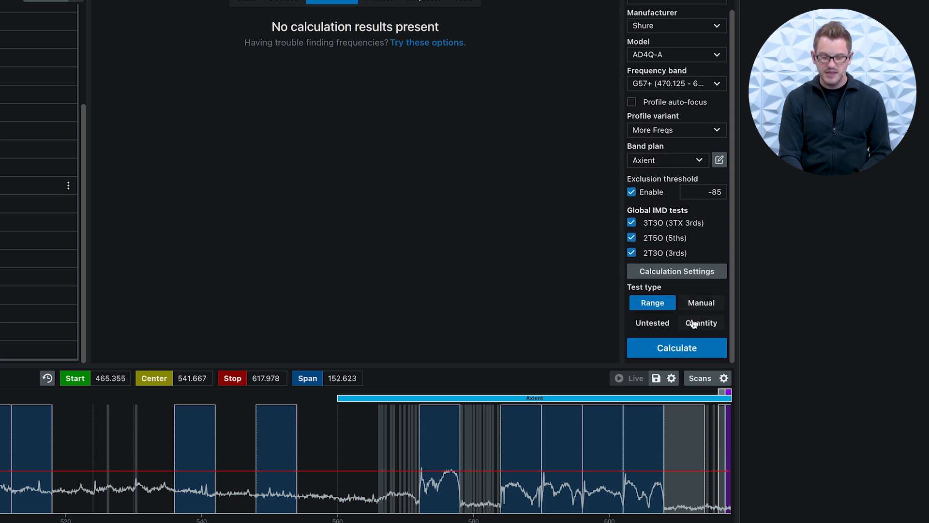
left_click(690, 357)
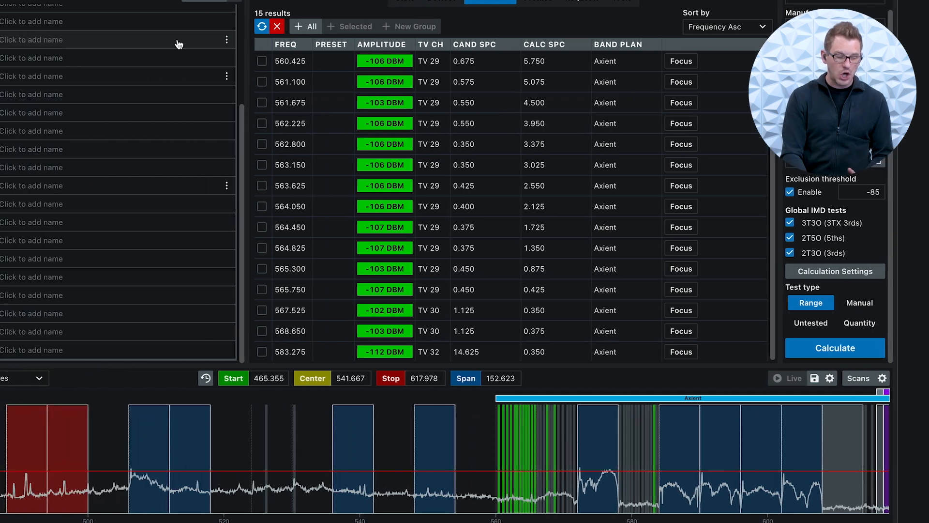
Step: Add the candidates 564.825, 565.300, 565.750, 567.525, 568.650 and 583.275 to the Default Group
scroll(258, 222, "up", 5)
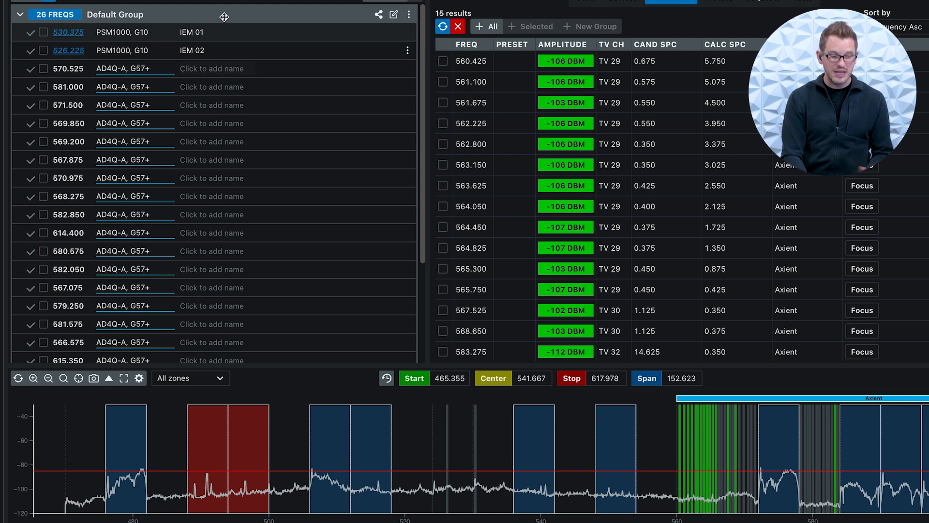
scroll(167, 77, "down", 3)
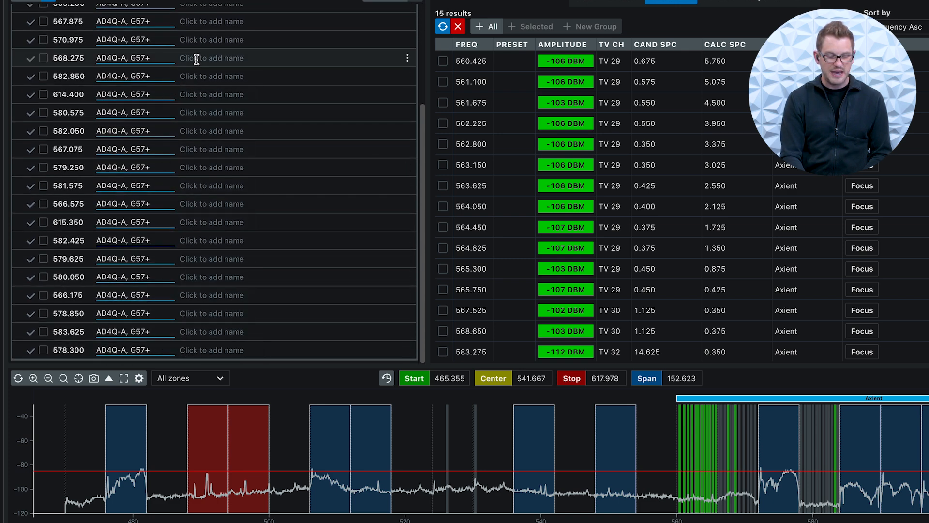
scroll(266, 167, "up", 3)
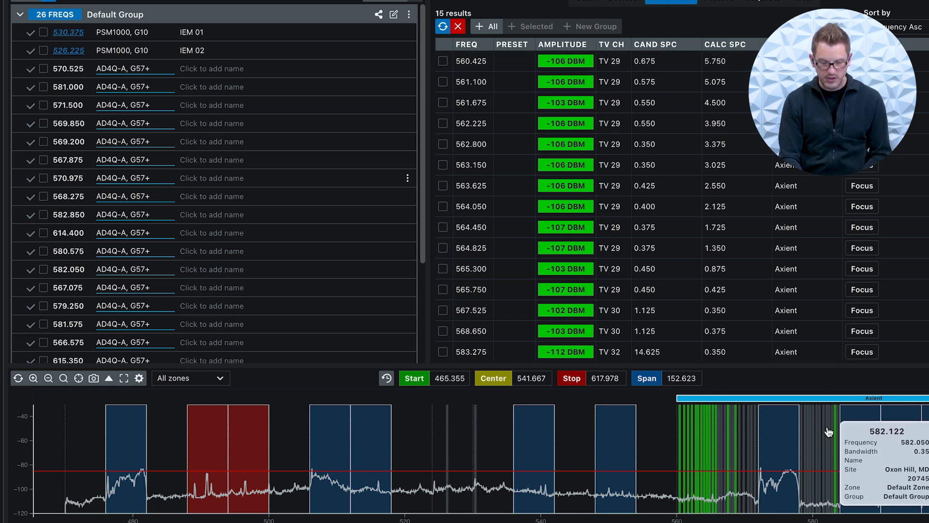
mouse_move(837, 429)
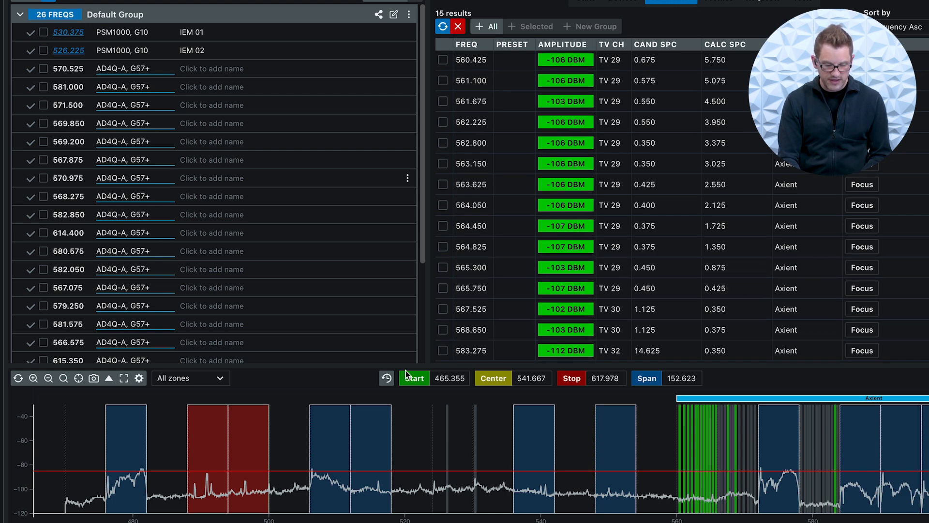
left_click(442, 352)
left_click(442, 309)
left_click(442, 288)
left_click(442, 268)
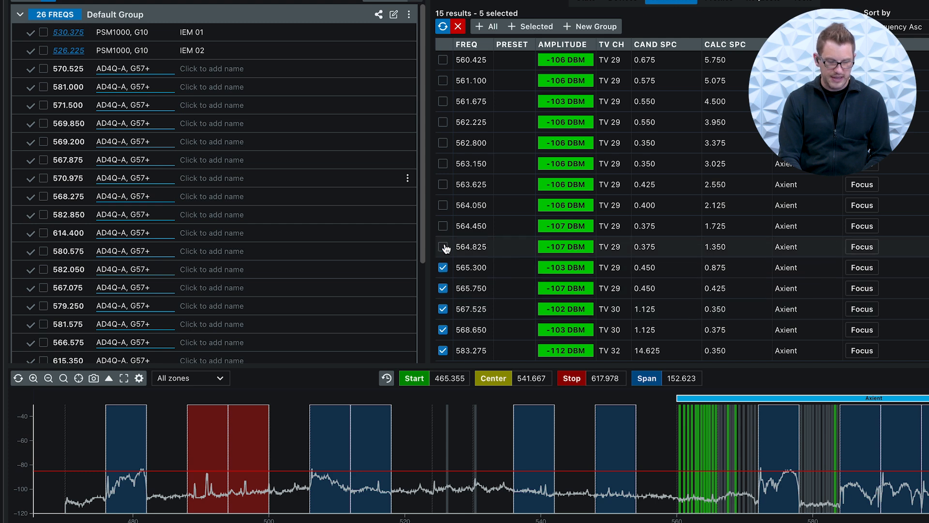
left_click(529, 28)
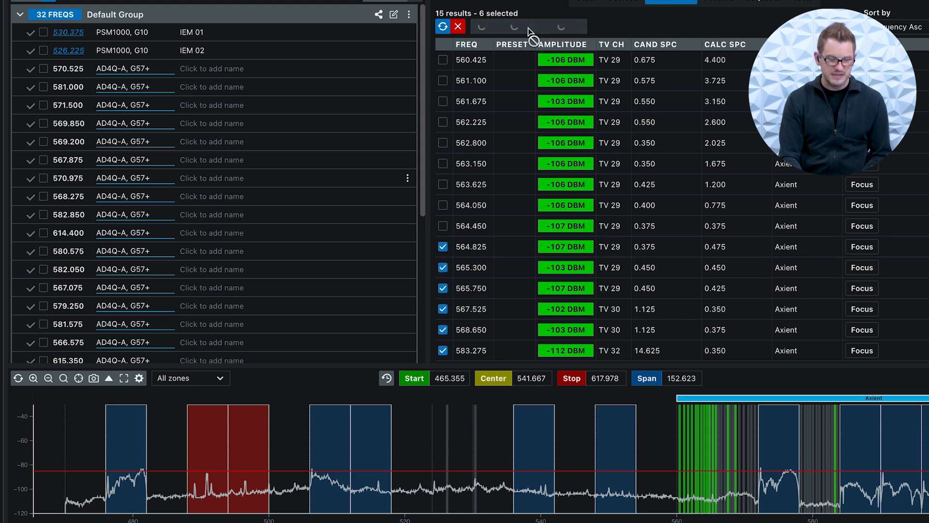
Step: Name the first 24 AD4Q-A frequencies in the Default Group RF 01 through RF 24 and the remaining six Backup 01 through Backup 06
left_click(207, 70)
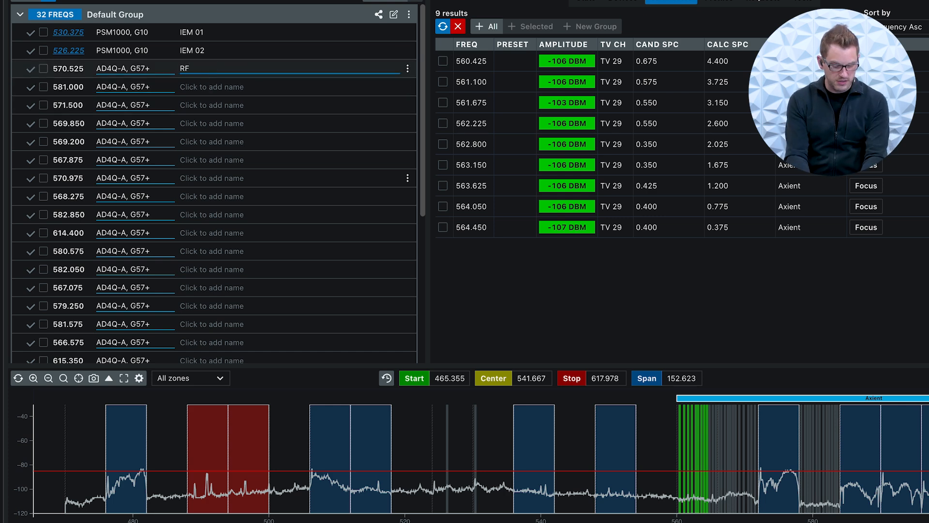
key("Tab")
type("RF 02")
key("Tab")
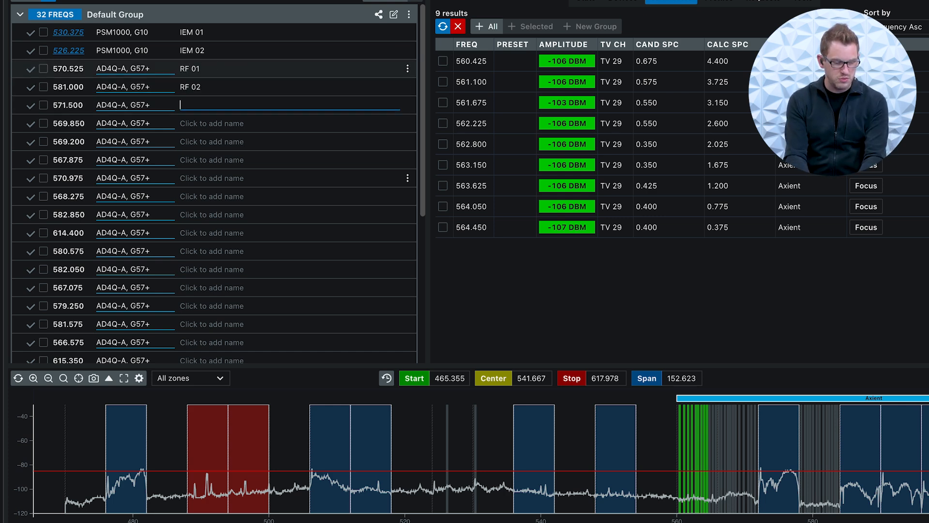
type("RF 0")
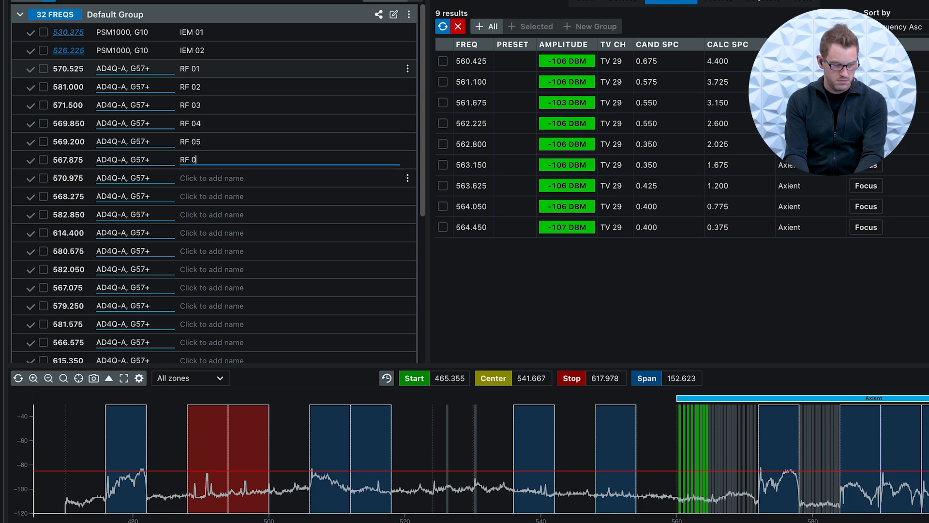
type("3\tRF 04\tRF 05\tRF 06\tRF 07\tRF 08\tRF 09\tRF 10\tRF 11\tRF 12\tRF 13\tRF 14\tR")
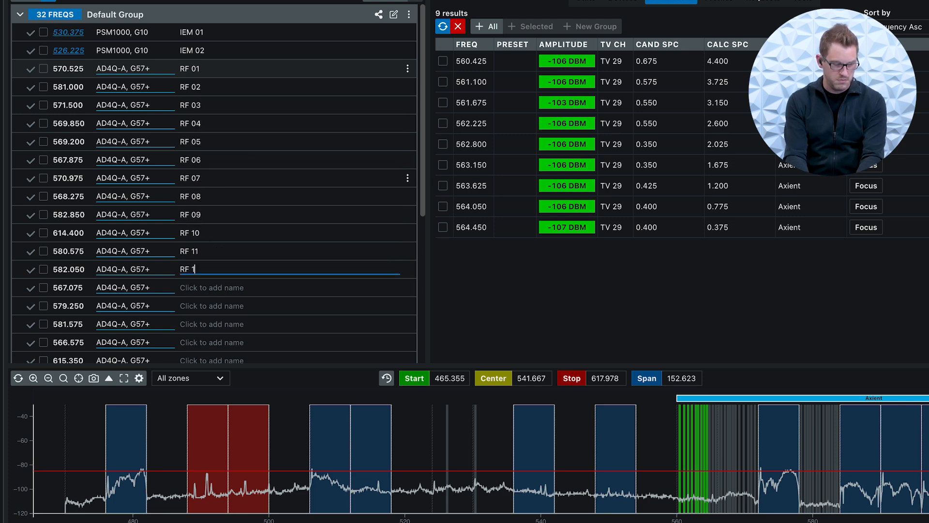
type("F 15\tRF 16\tRF 17\tRF 18\tRF 19\tRF 20\t")
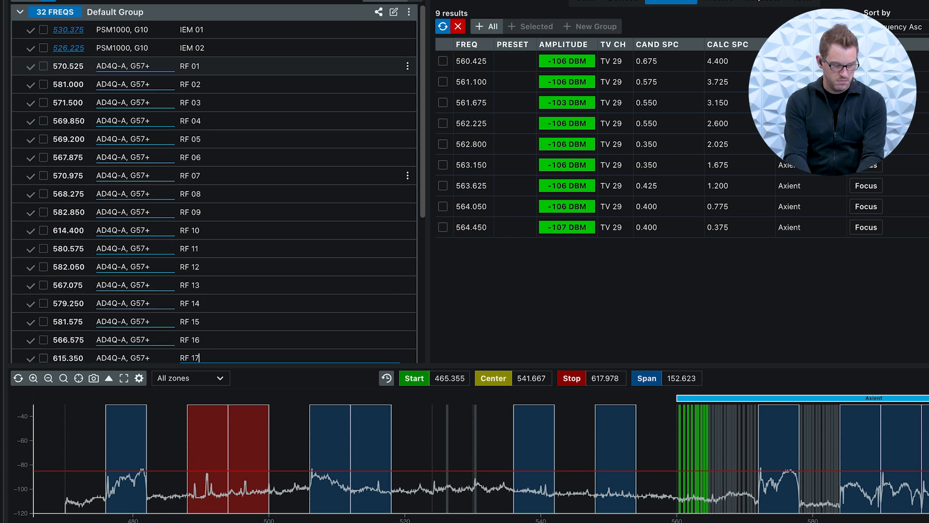
type("RF 21\tRF 22\tRF 23\tRF 24\tBacku")
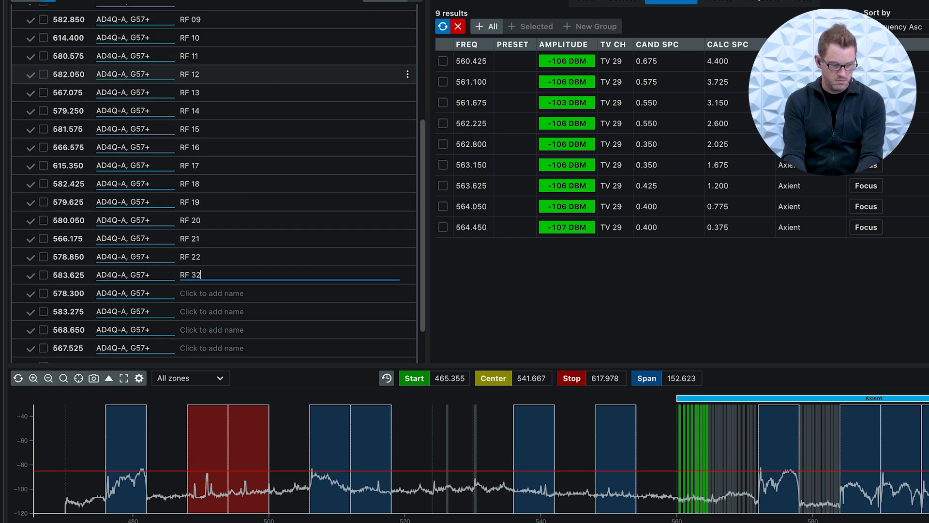
type("p 01\tBackup 02\tBackup 03\tBackup 04\tBackup 05\t")
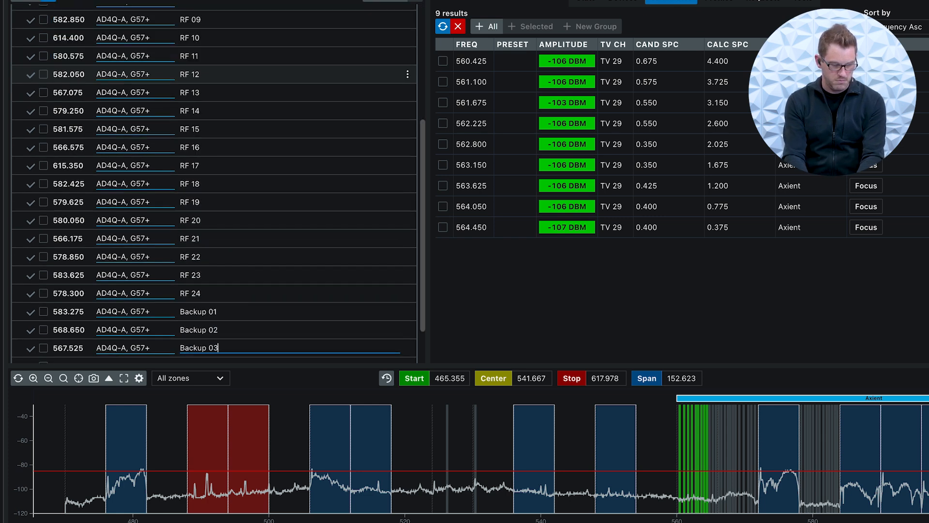
type("Backup 06")
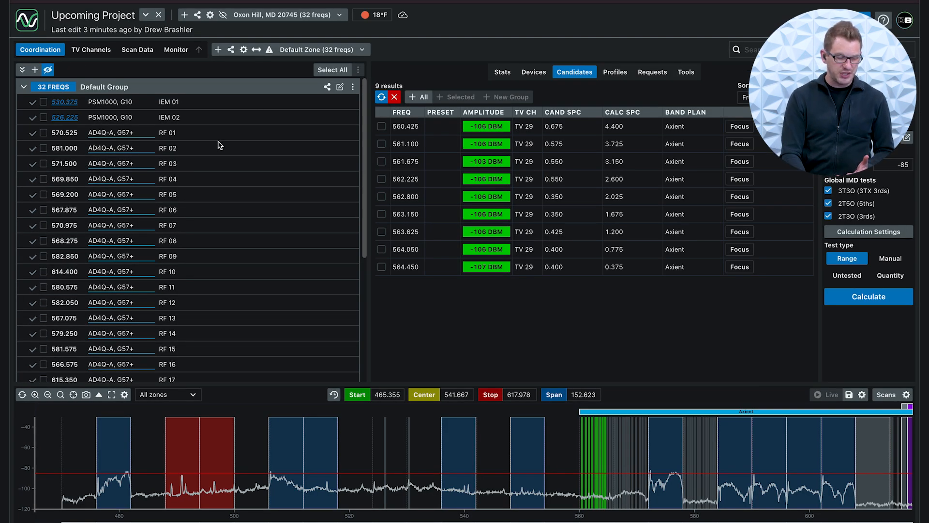
scroll(218, 145, "down", 5)
scroll(218, 140, "up", 5)
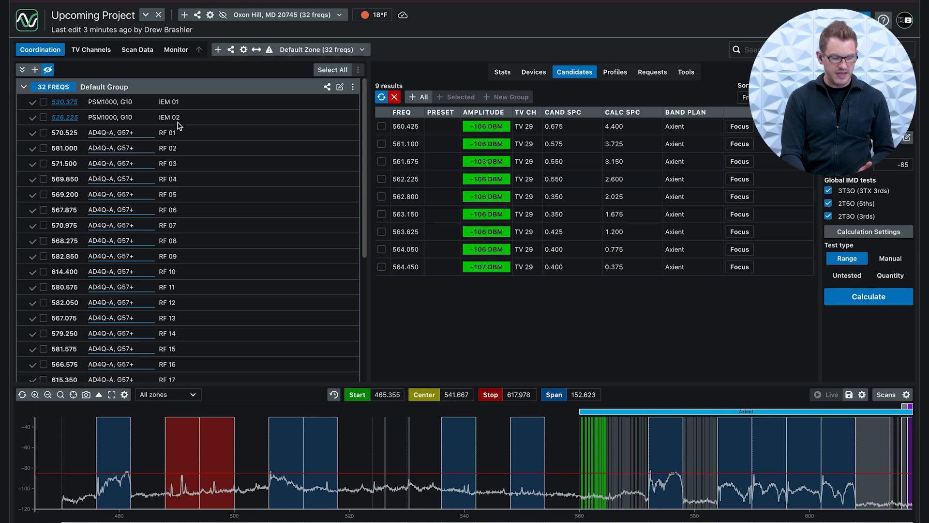
scroll(167, 104, "down", 4)
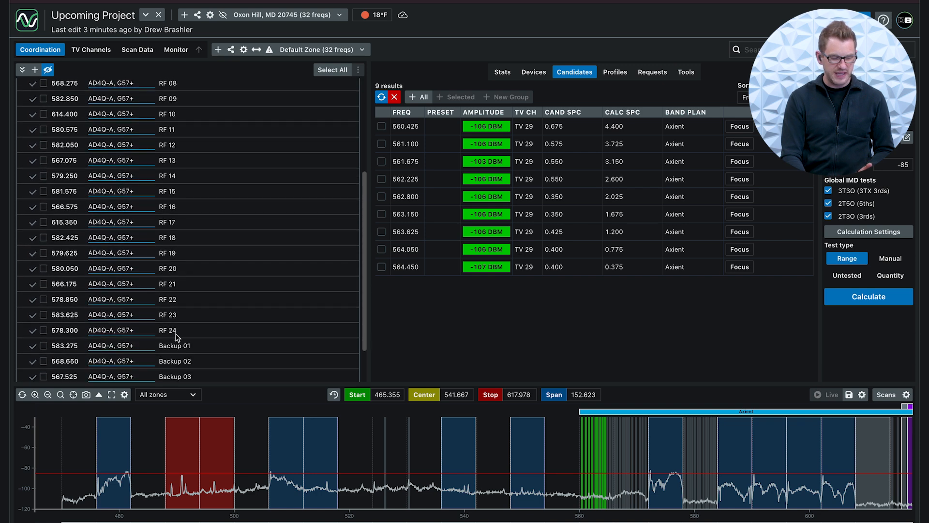
scroll(177, 337, "down", 2)
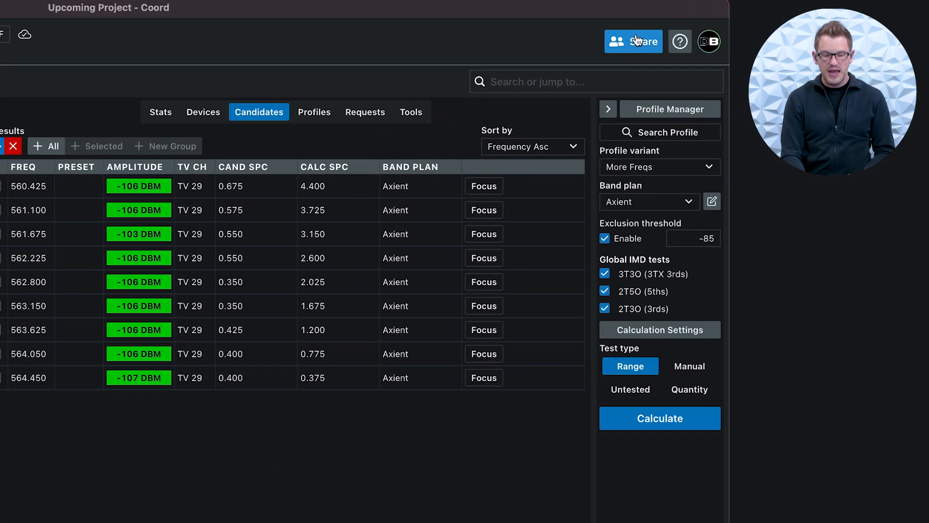
Step: View the collaborator sharing options for the project and close them without adding anyone
left_click(637, 42)
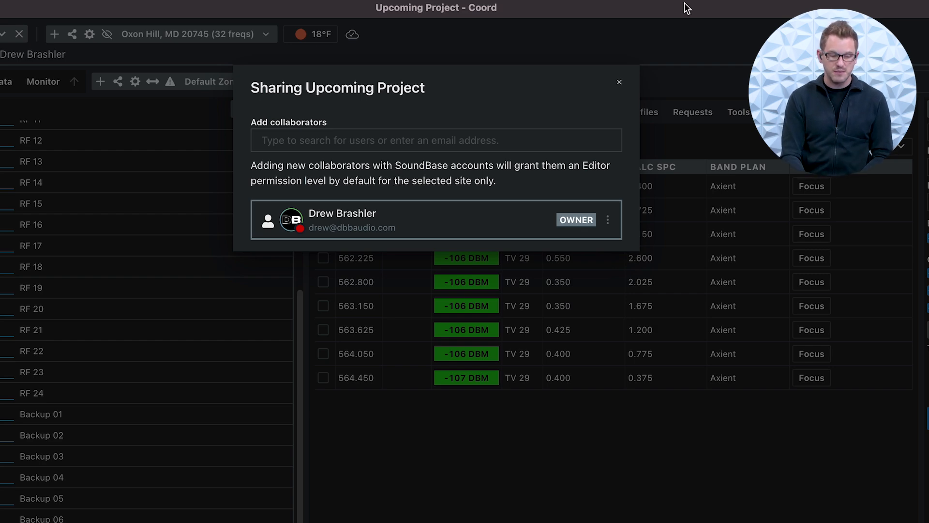
left_click(620, 82)
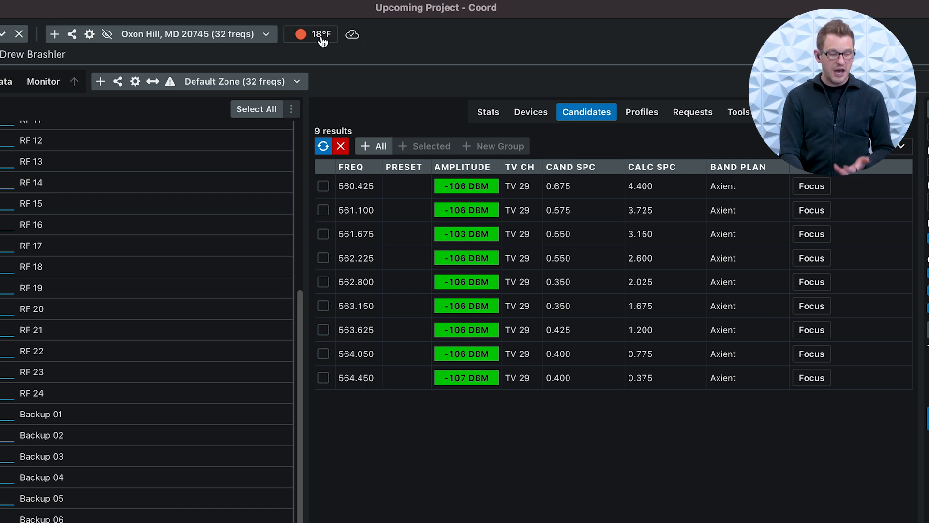
Step: Configure the site's real-time report to allow both viewing and editing of the Is Deployed field
left_click(73, 36)
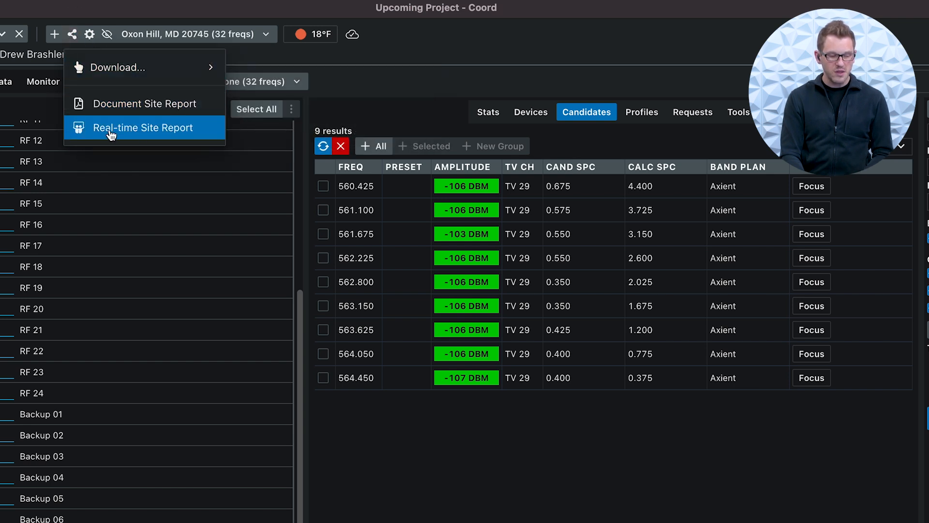
left_click(142, 131)
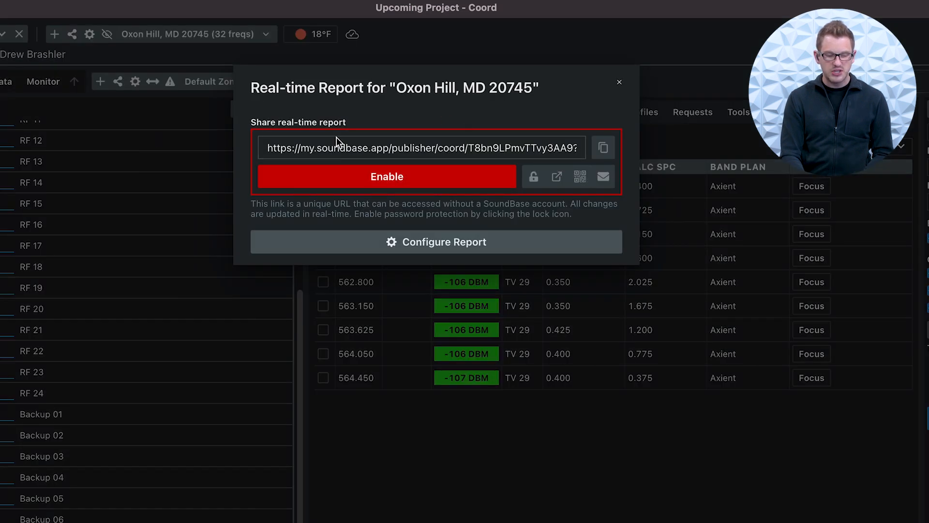
left_click(426, 242)
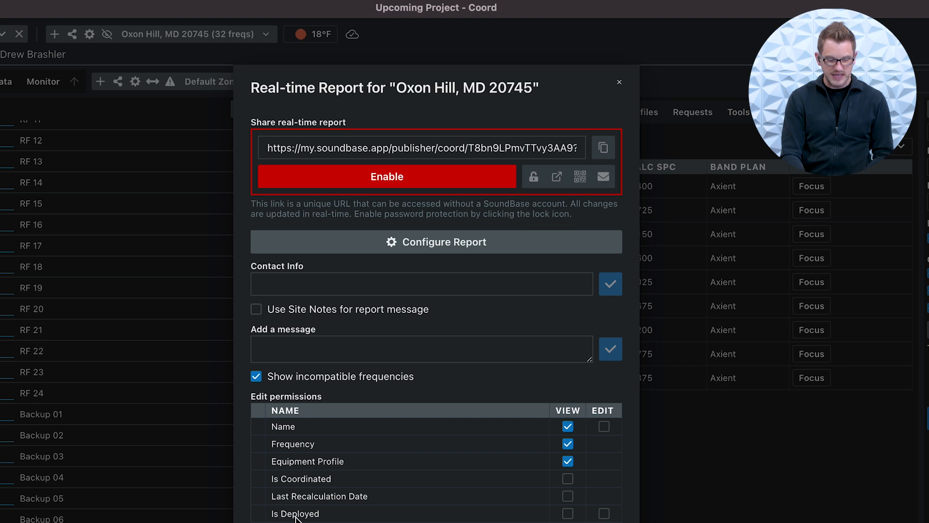
left_click(569, 514)
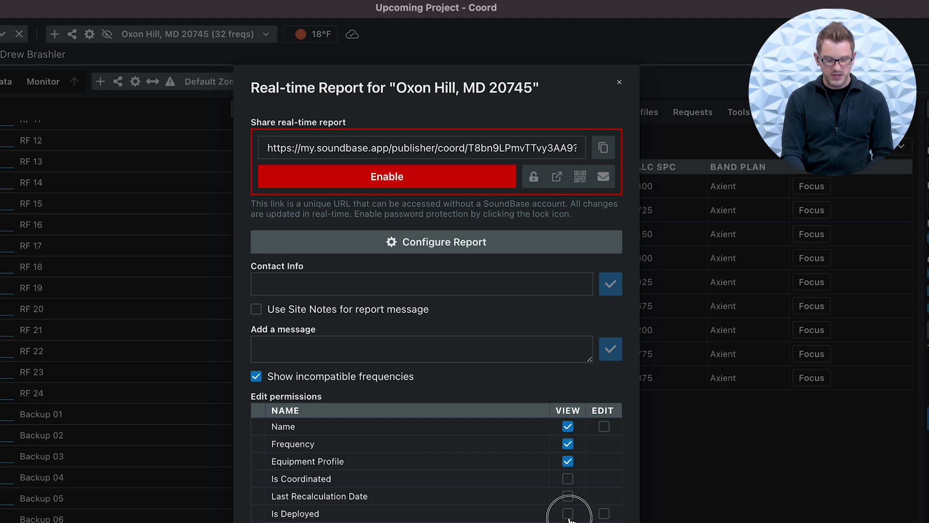
left_click(605, 515)
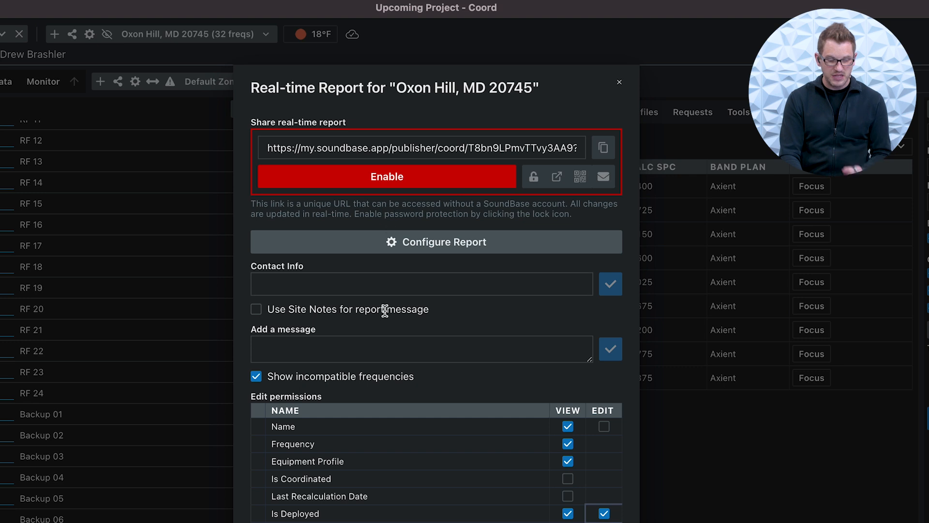
left_click(306, 285)
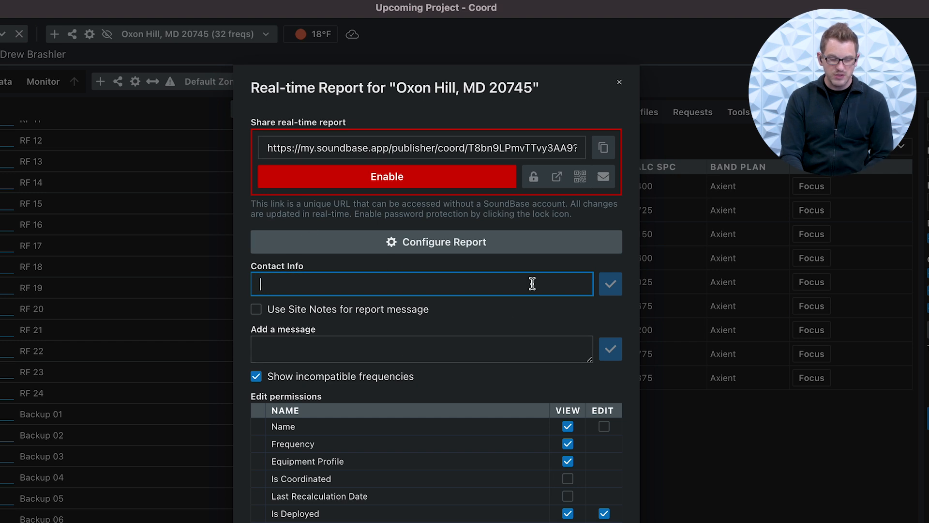
Step: Enable the site's real-time report and copy its share link
left_click(412, 177)
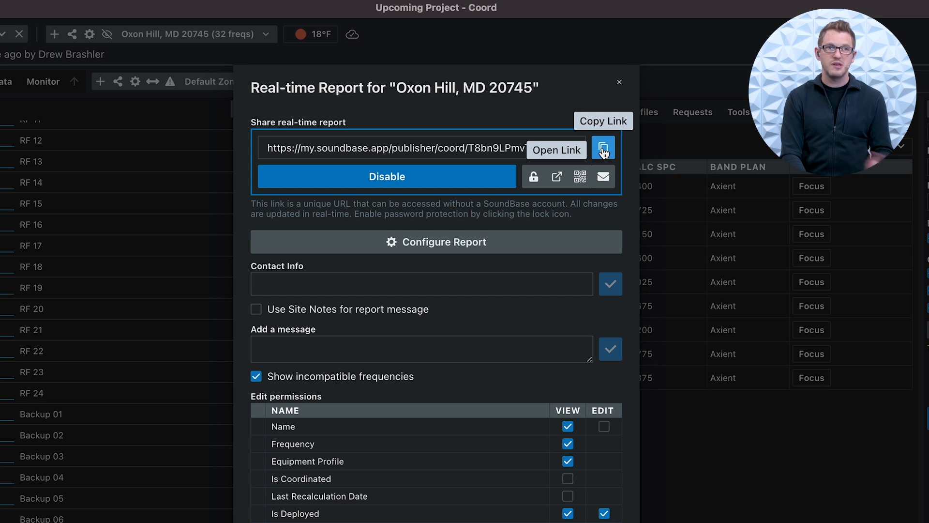
left_click(604, 151)
left_click(469, 150)
left_click(604, 147)
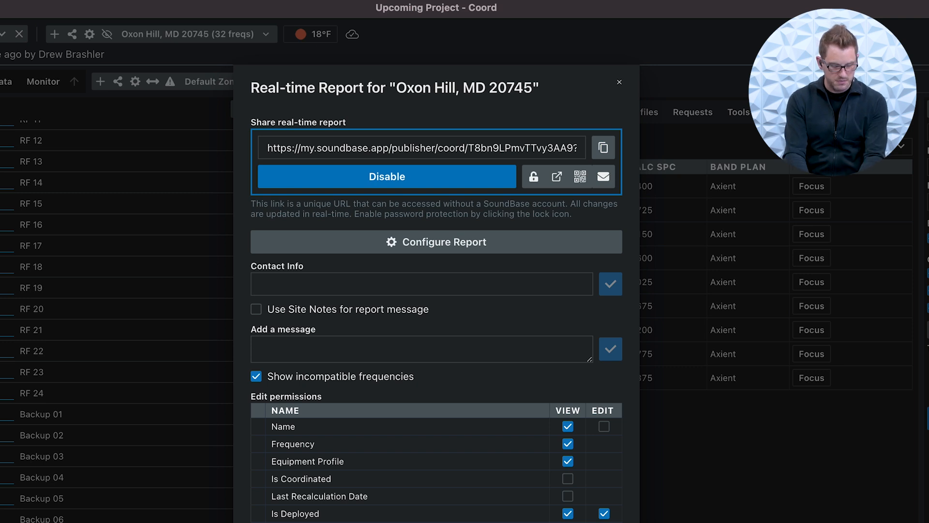
Step: Open the copied real-time report link in Safari and pass the human verification
key("super+space")
type("sa")
key("Return")
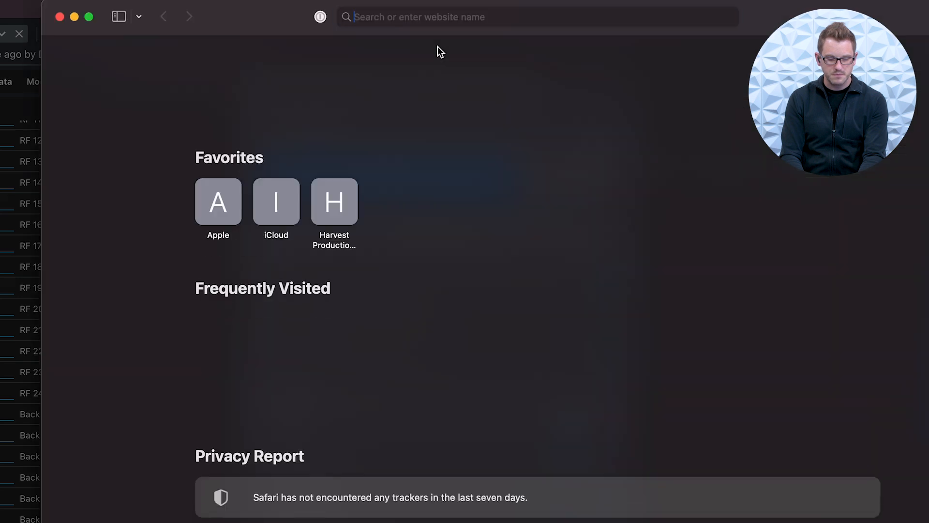
key("super+v")
key("Return")
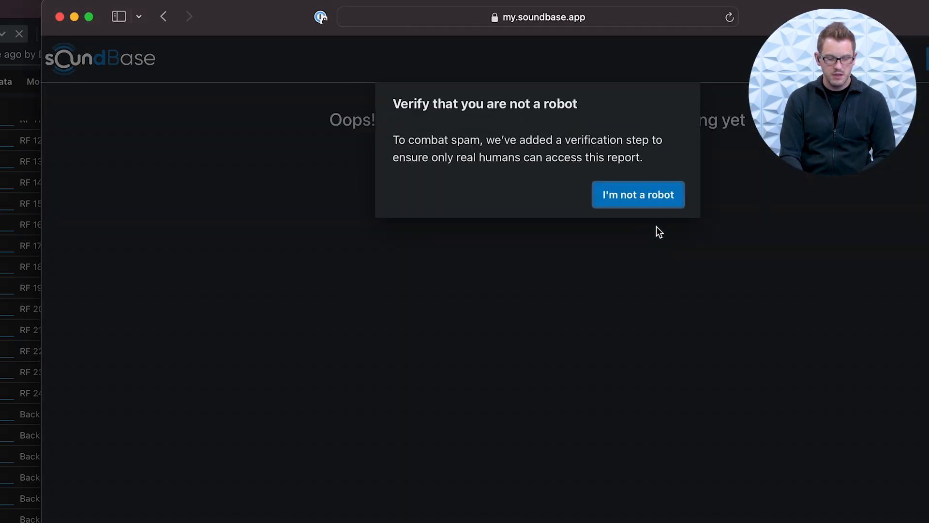
left_click(648, 205)
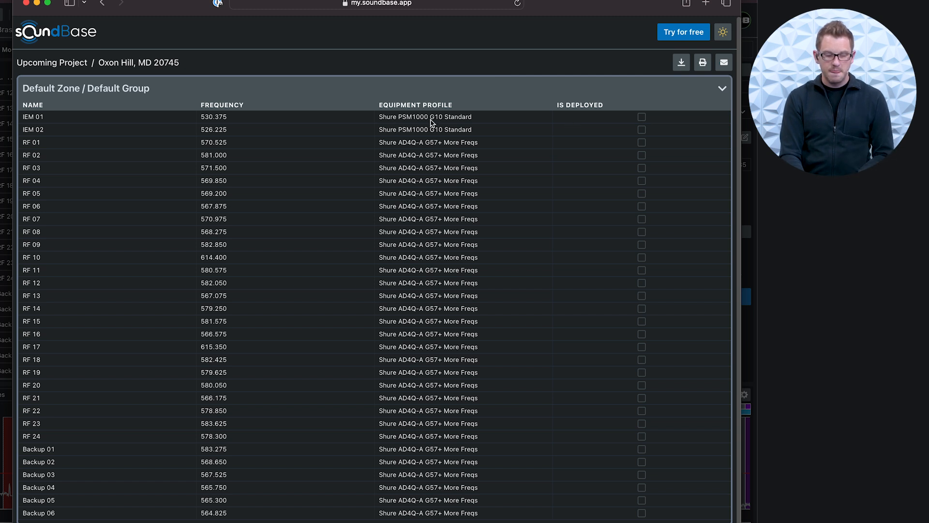
Step: Mark IEM 01 and IEM 02 as deployed in the shared report, and check their status in the project's frequency list
left_click(642, 117)
left_click(641, 130)
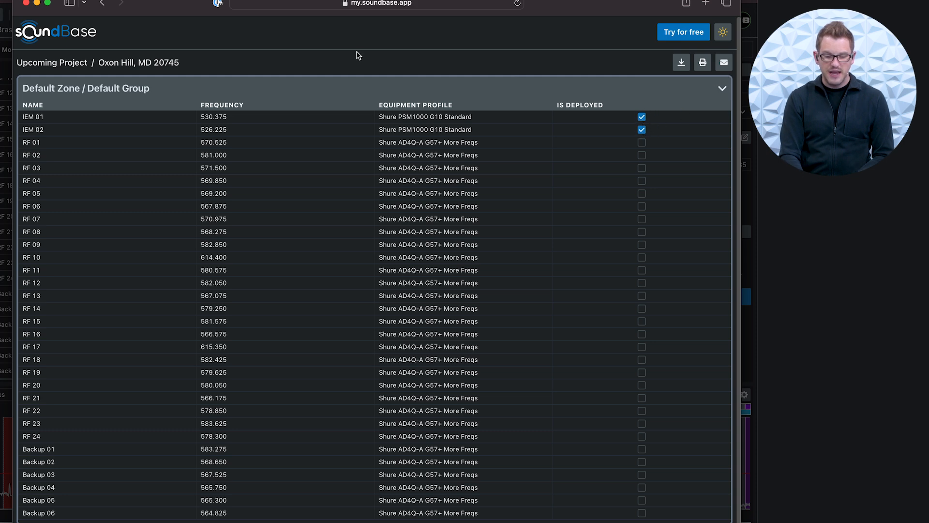
key("super+w")
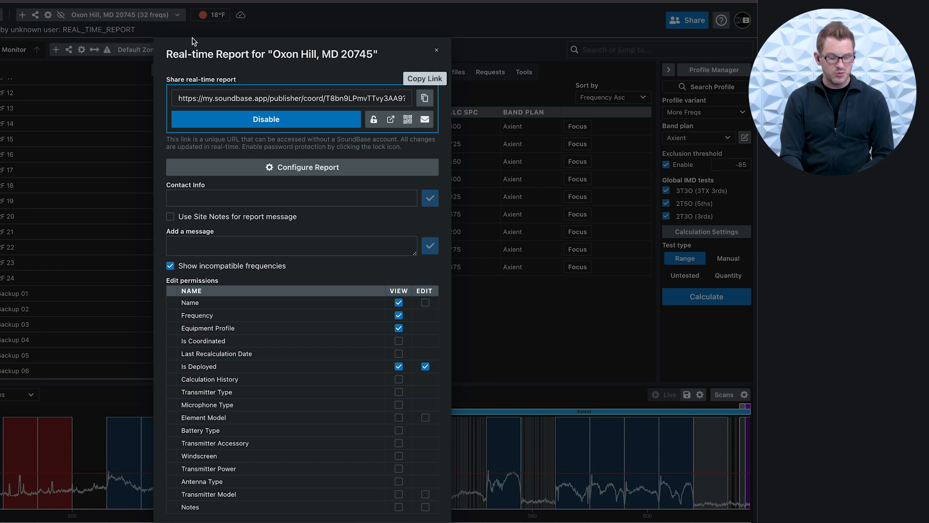
left_click(438, 52)
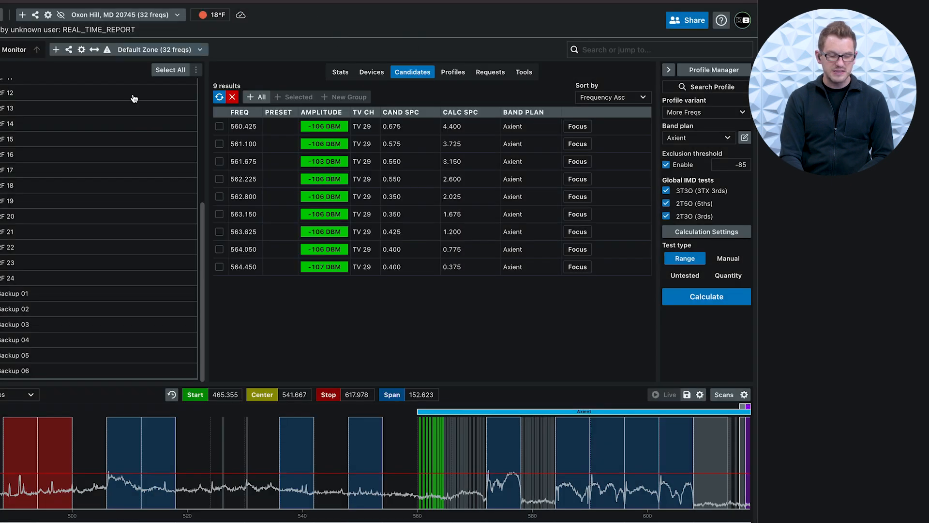
scroll(109, 188, "up", 3)
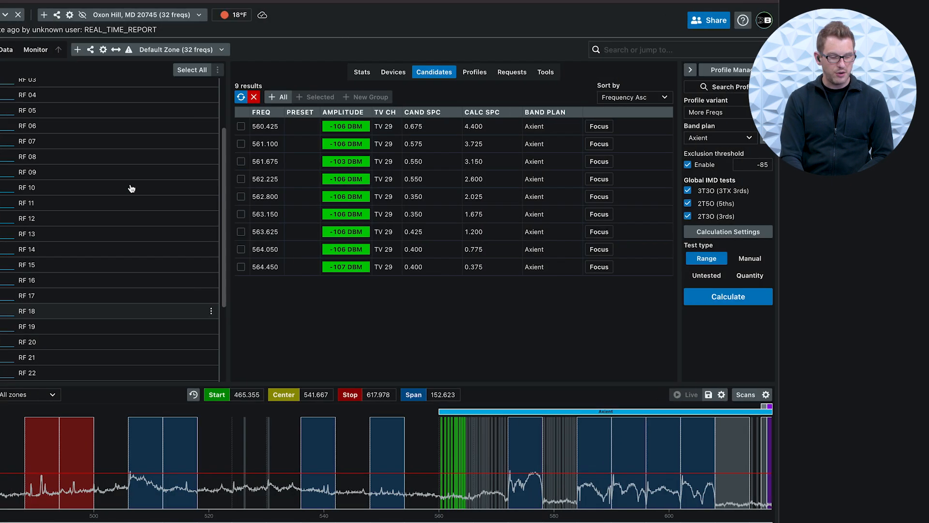
scroll(129, 188, "up", 2)
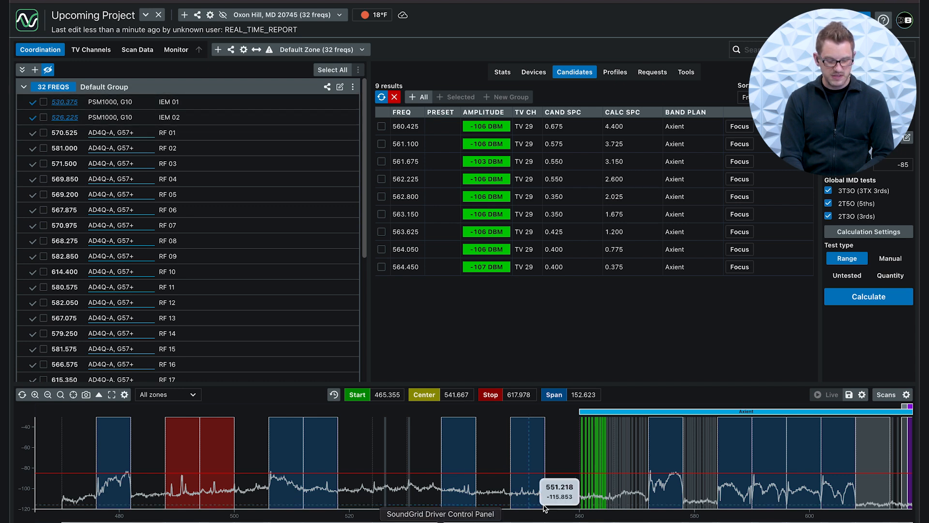
Step: Switch to the shared report in Safari, mark RF 01 through RF 04 as deployed, and return to the coordination project
left_click(607, 521)
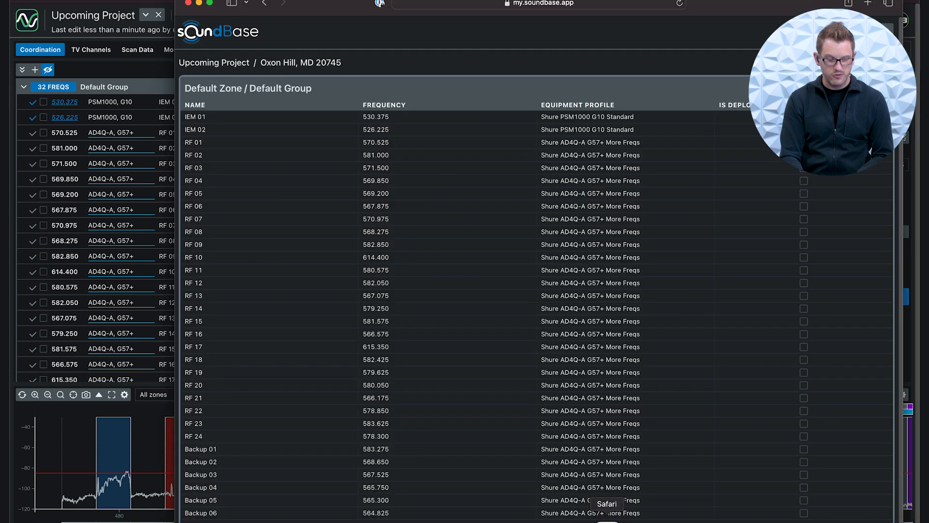
left_click(803, 143)
left_click(803, 155)
left_click(803, 168)
left_click(803, 181)
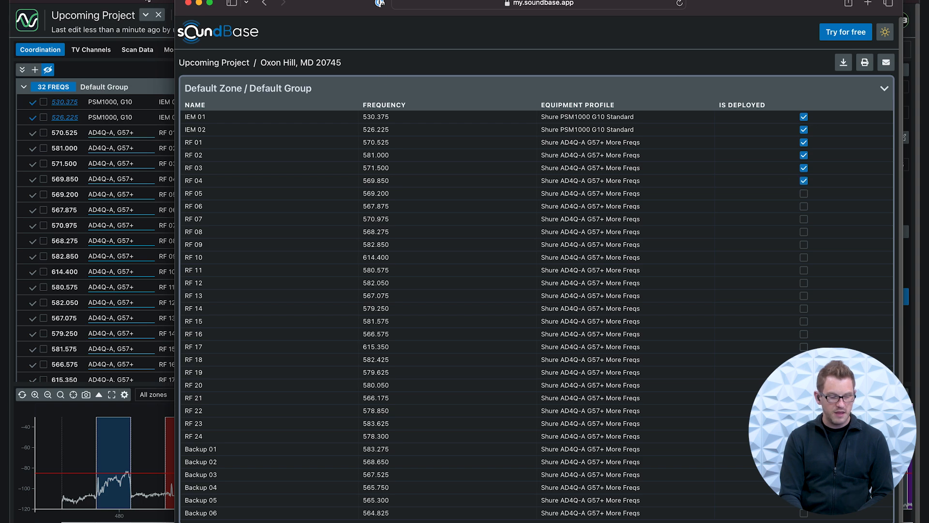
left_click(159, 2)
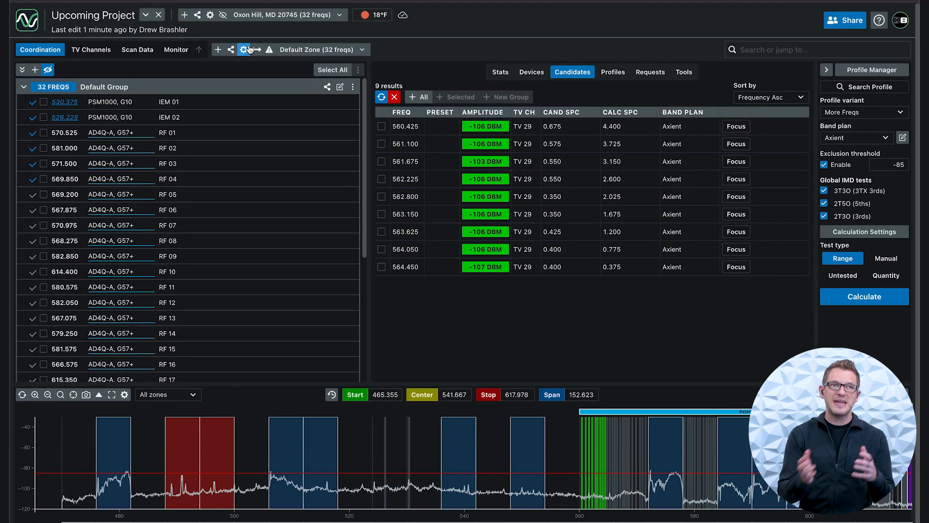
Step: Rename the Default Group as General Session - Corporate
left_click(107, 86)
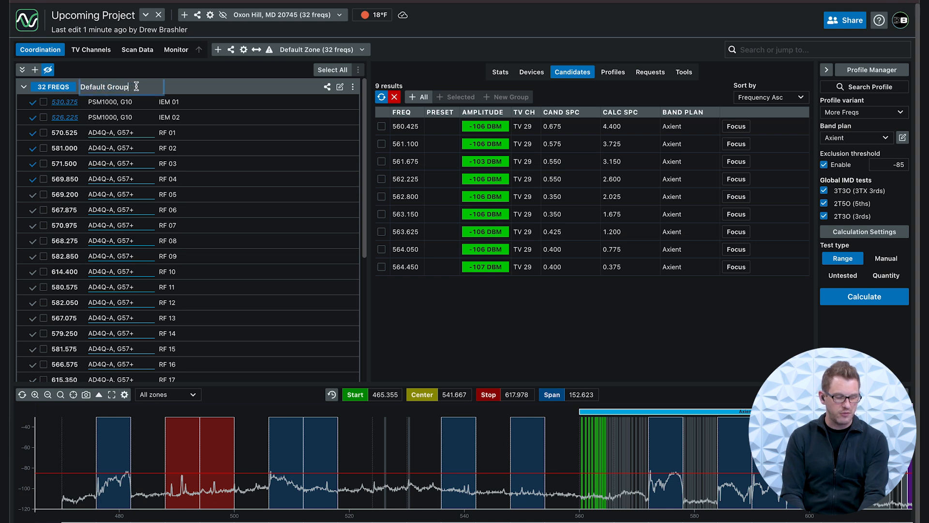
type("General Ses")
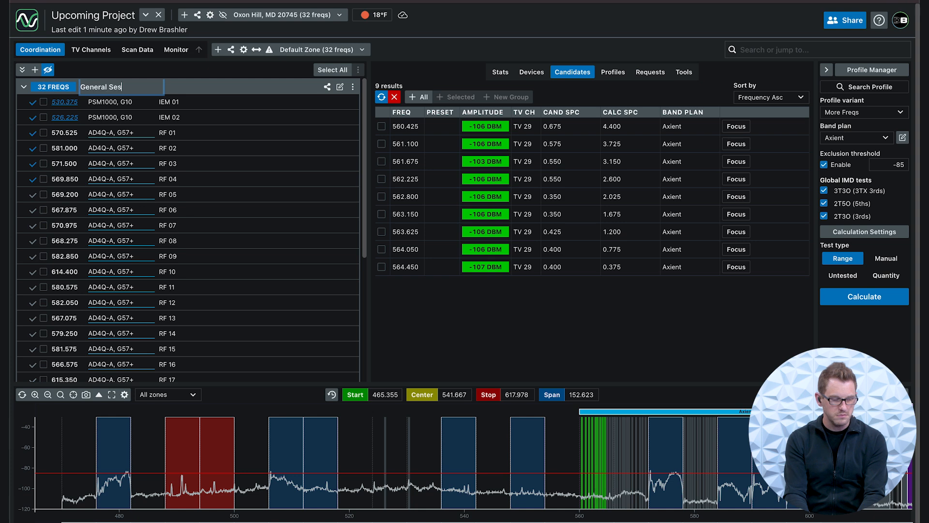
type("sion - C")
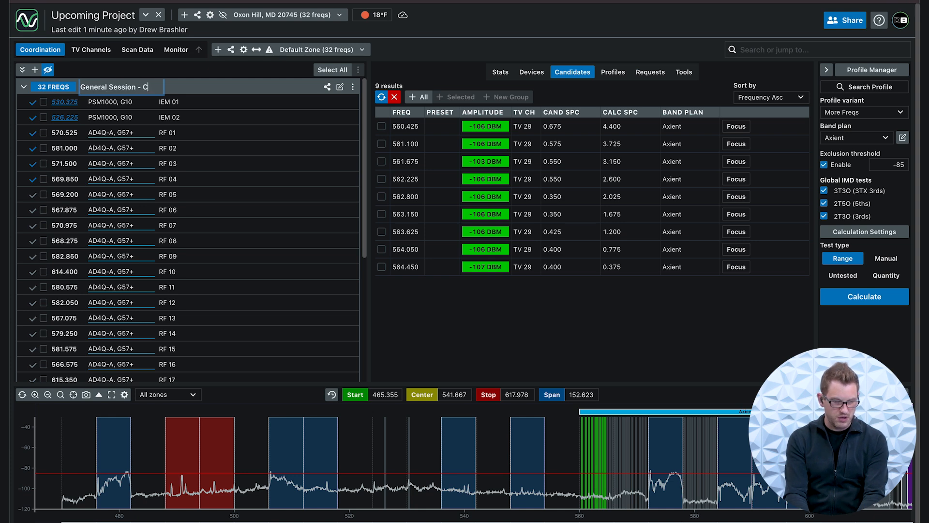
type("orporate")
key("Return")
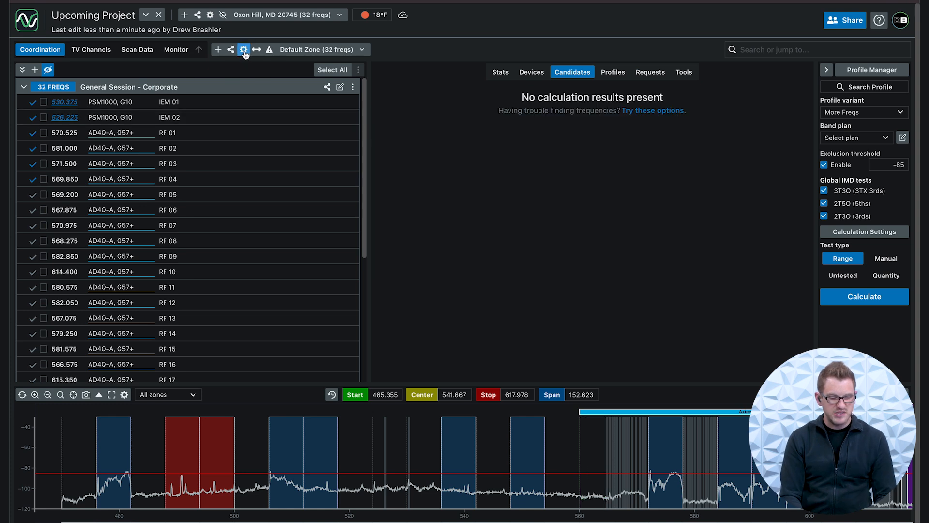
Step: Rename the Default Zone as General Session in its zone settings
left_click(244, 50)
triple_click(393, 124)
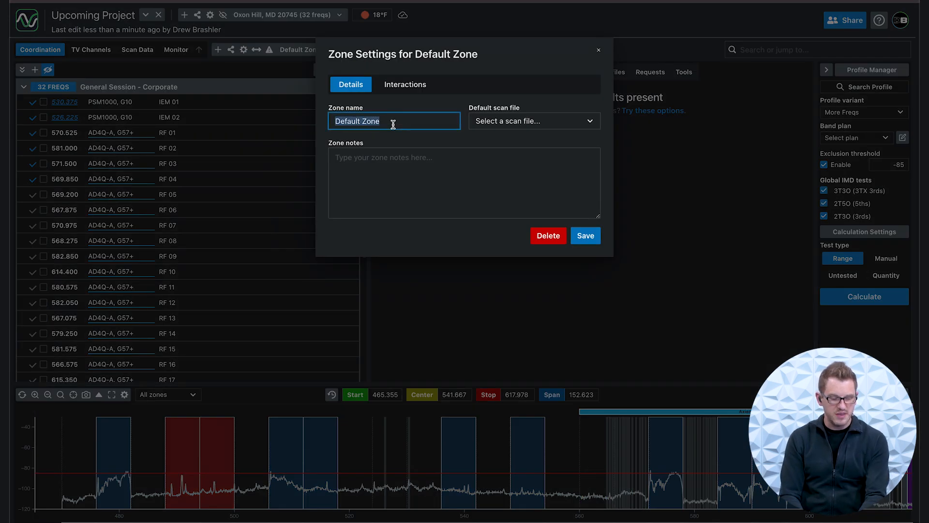
type("General Session")
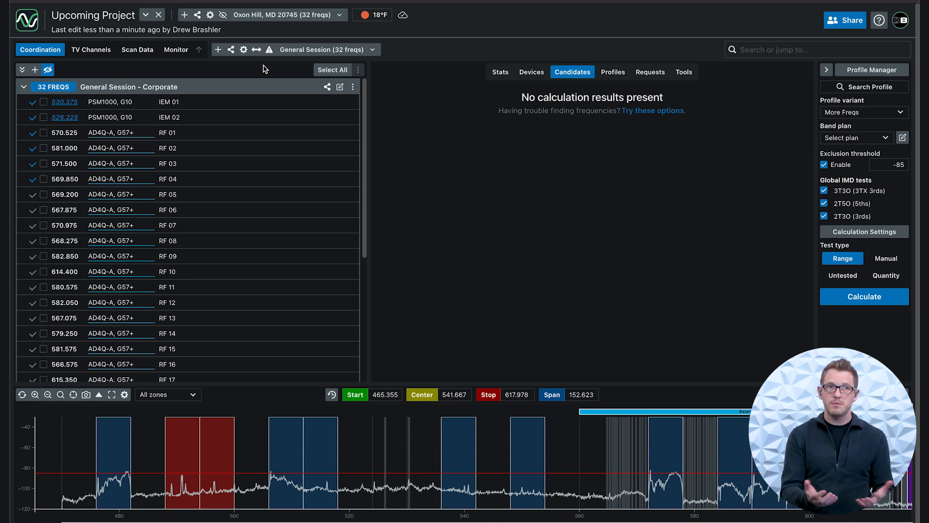
Step: Add a zone named Breakouts and rename its empty group as Breakouts
left_click(218, 52)
type("B")
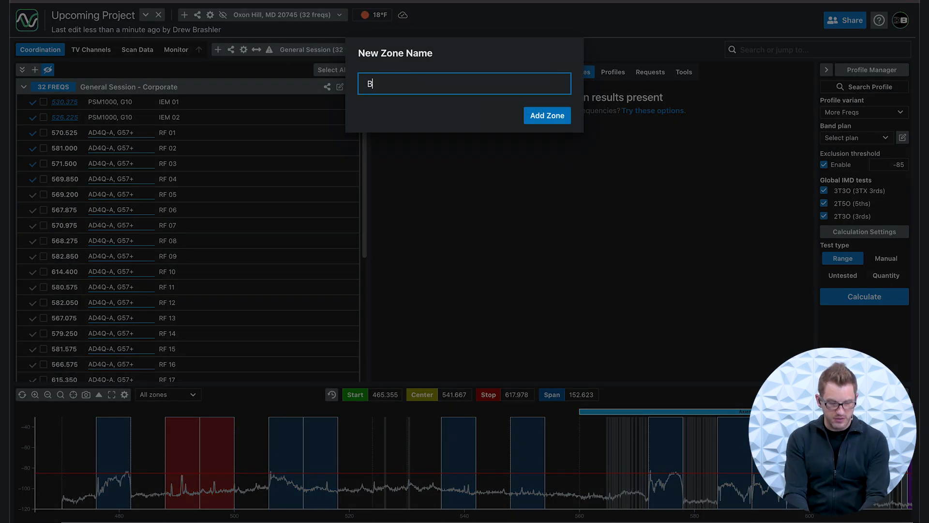
type("reakouts")
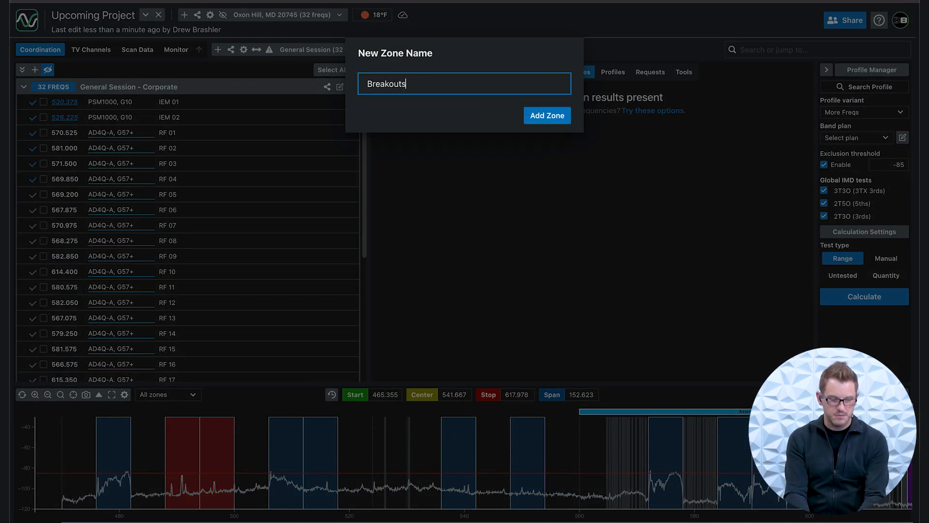
key("Return")
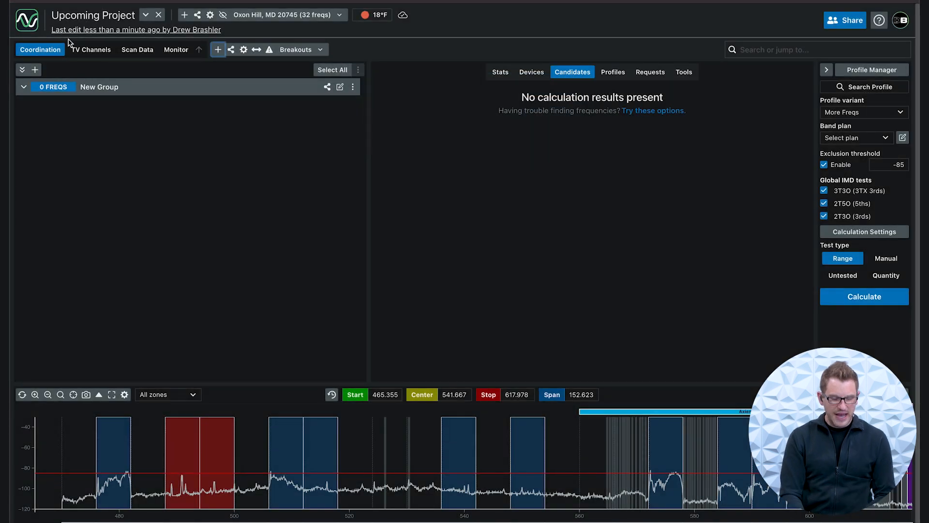
left_click(97, 87)
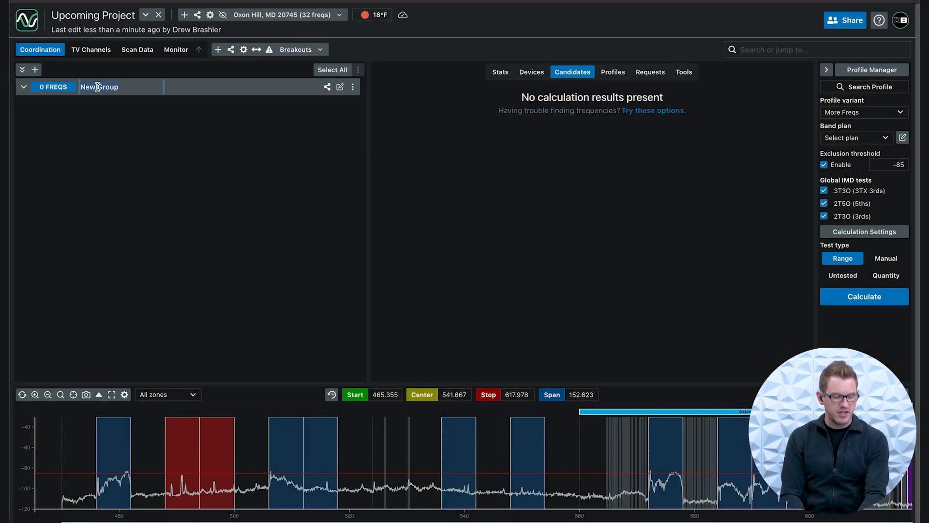
type("Breakouts")
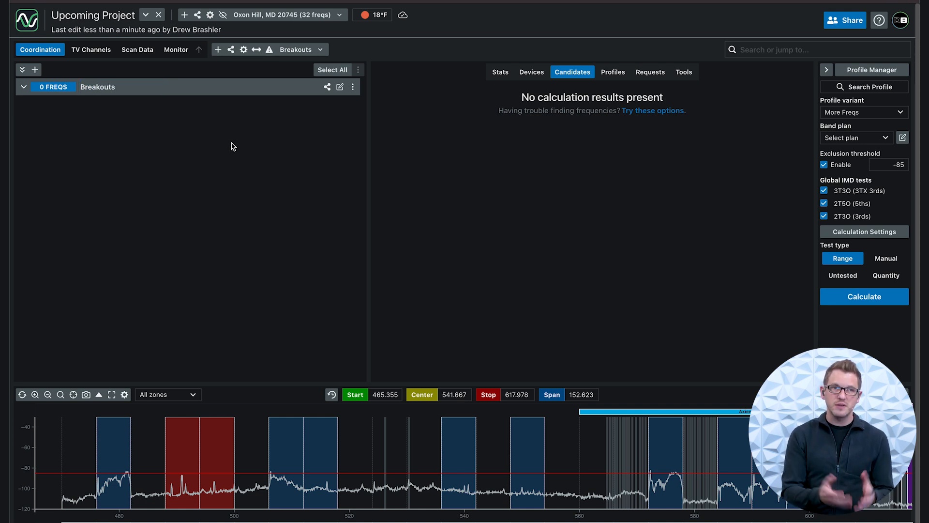
Step: Set the equipment profile to the Shure ULXD4 in the G50 band and calculate its candidate frequencies
left_click(827, 70)
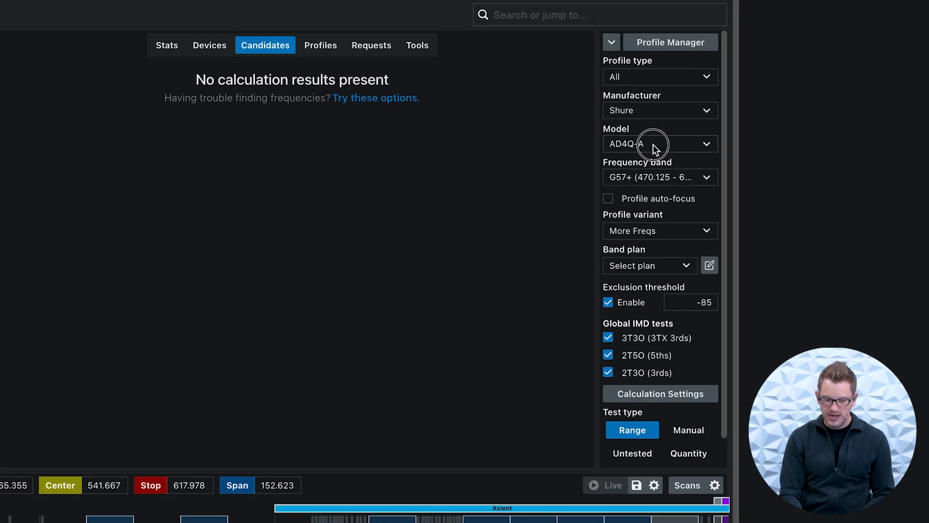
left_click(653, 144)
scroll(669, 194, "down", 5)
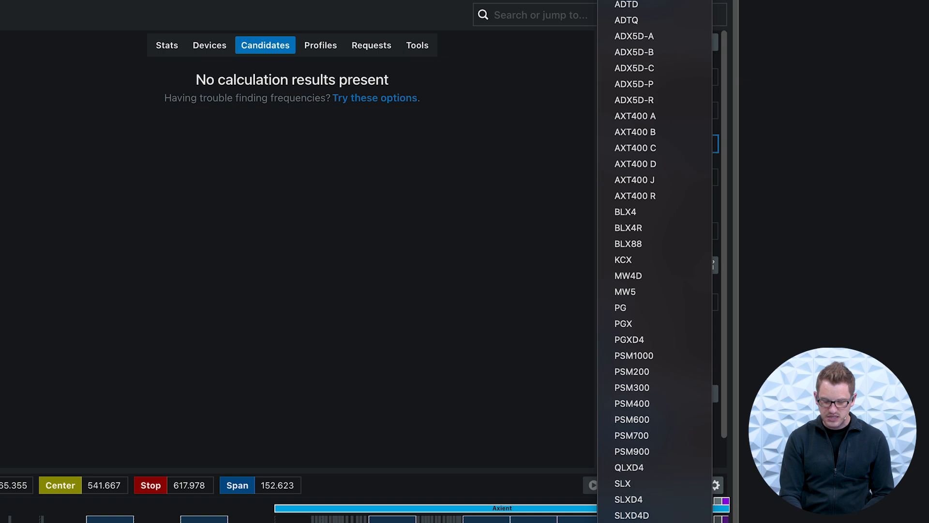
type("ulxd4")
key("Return")
left_click(642, 178)
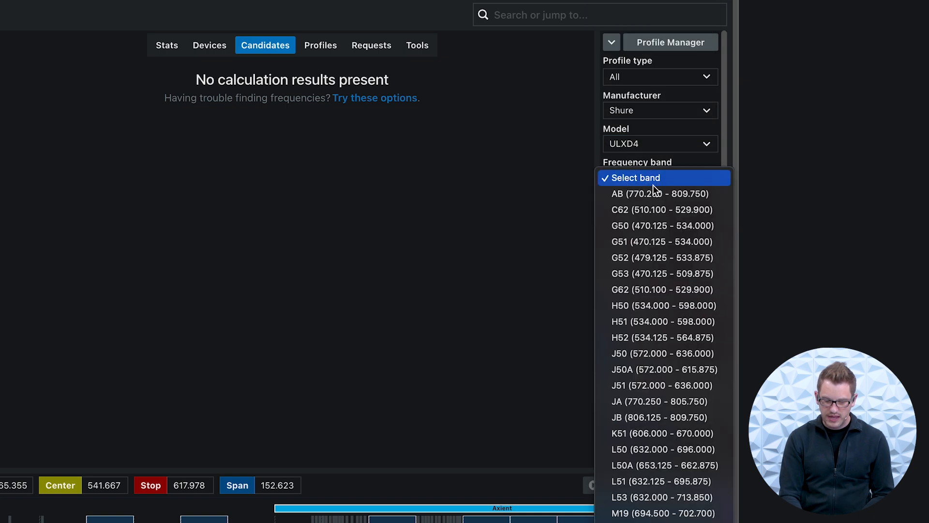
left_click(658, 227)
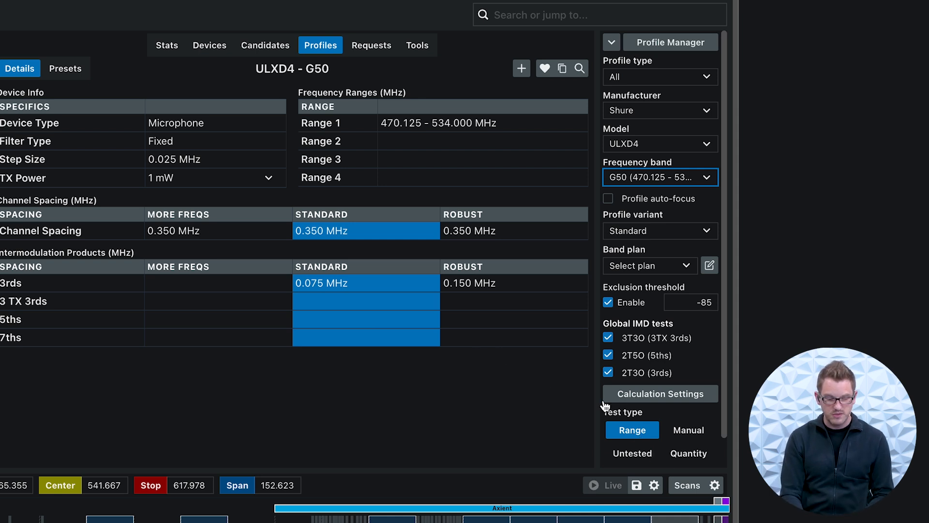
scroll(661, 406, "down", 1)
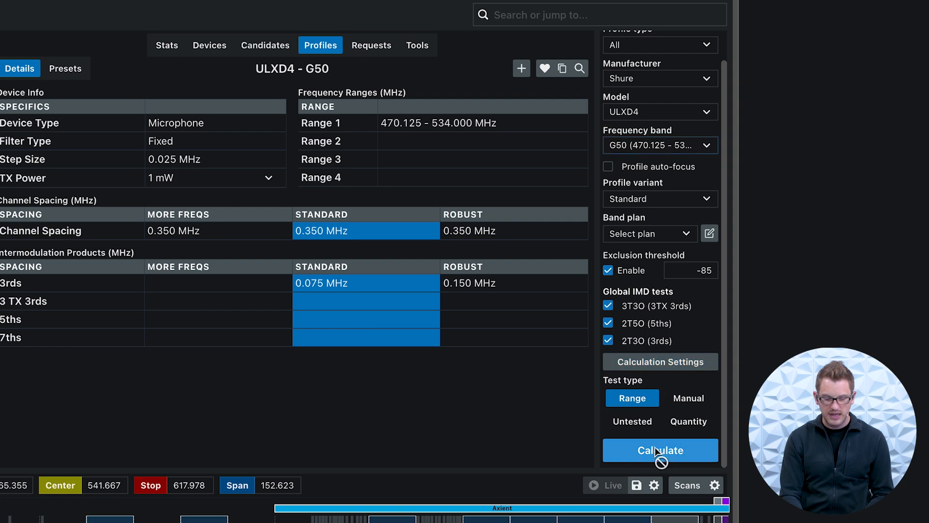
left_click(656, 454)
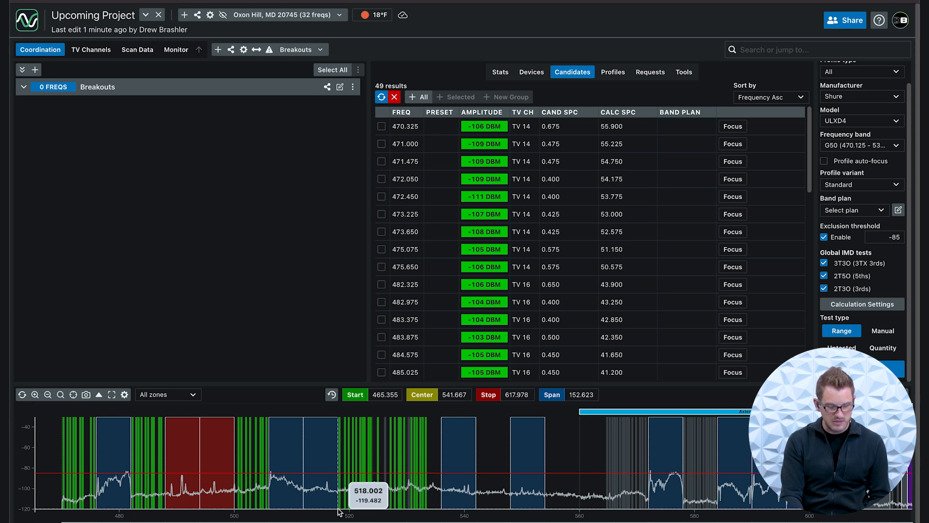
Step: Add the twelve consecutive candidate frequencies from 518.300 through 527.175 to the Breakouts group
scroll(450, 240, "down", 2)
scroll(449, 241, "down", 6)
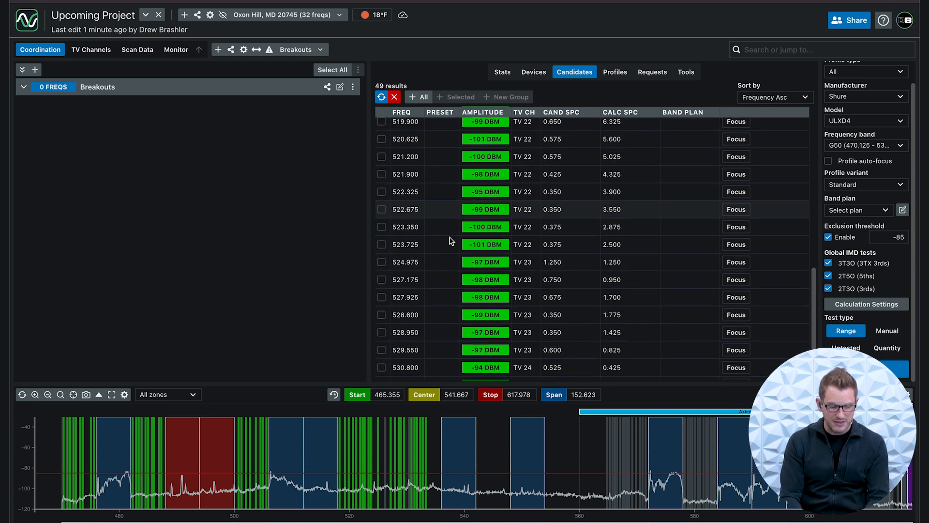
scroll(449, 240, "up", 1)
left_click(382, 177)
left_click(382, 194)
left_click(382, 212)
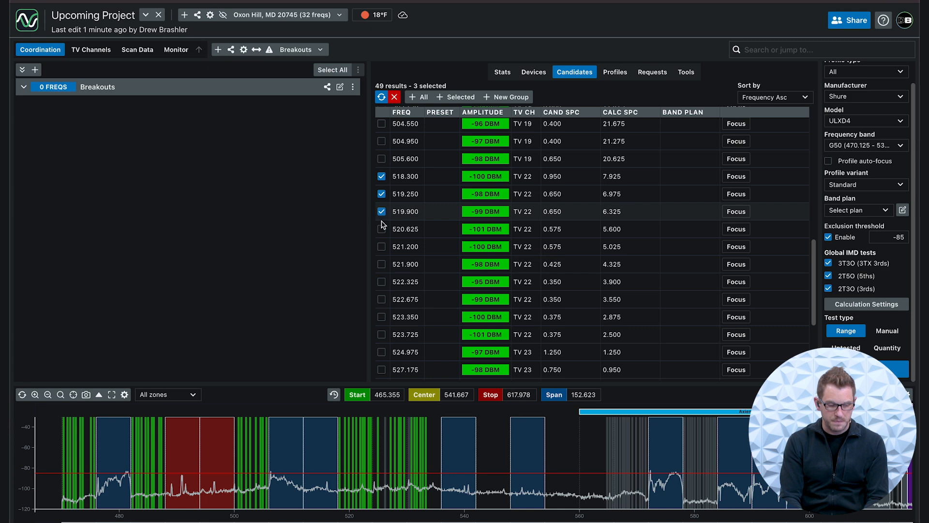
left_click(382, 246)
left_click(382, 264)
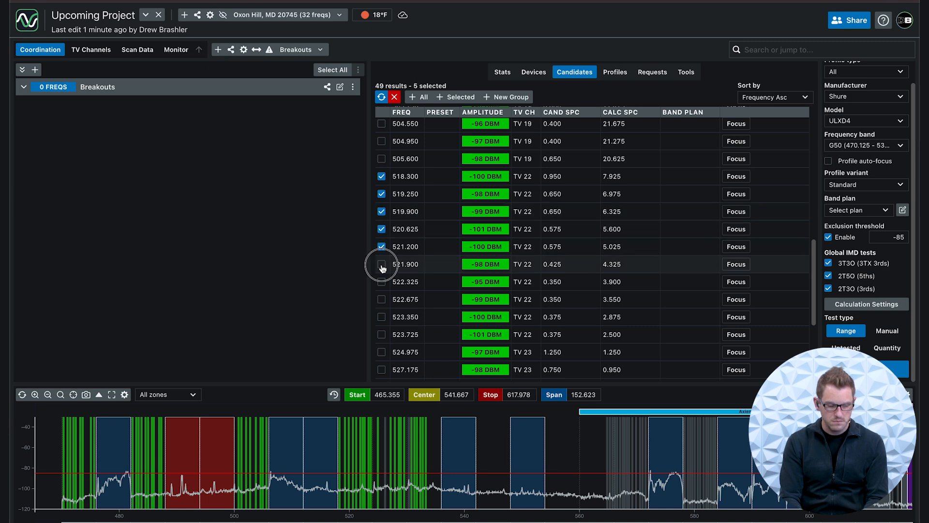
left_click(382, 282)
left_click(382, 299)
left_click(382, 317)
left_click(382, 334)
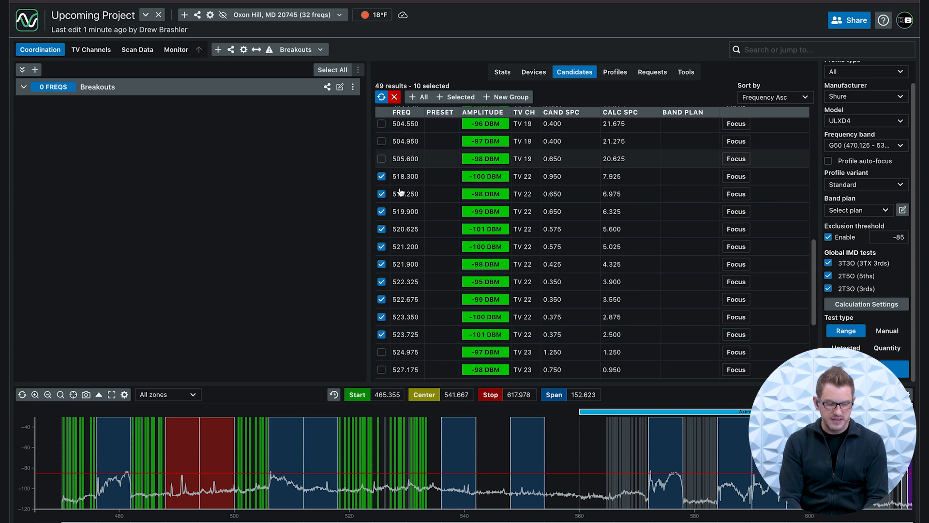
left_click(382, 352)
left_click(382, 369)
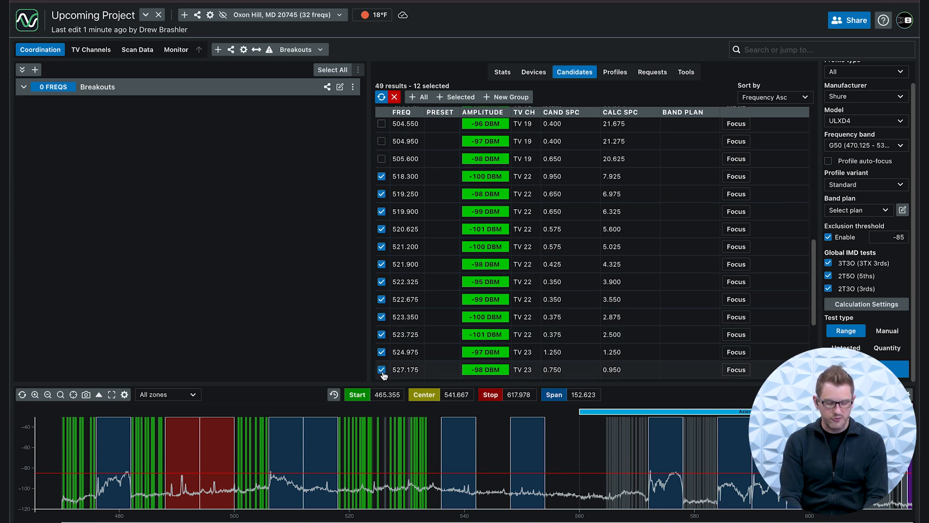
left_click(460, 99)
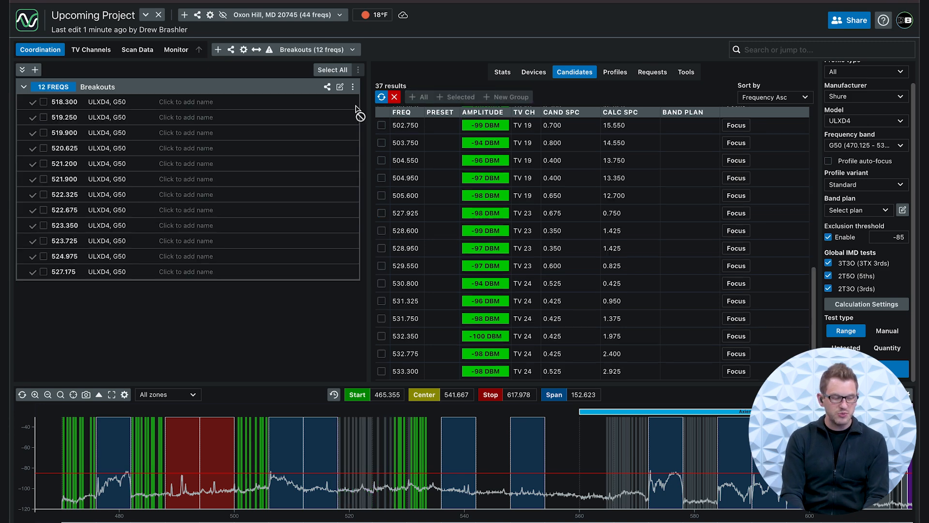
Step: Name the first ten Breakouts frequencies, 518.300 through 523.725, in order as BO 01 through BO 10
left_click(183, 101)
type("BO")
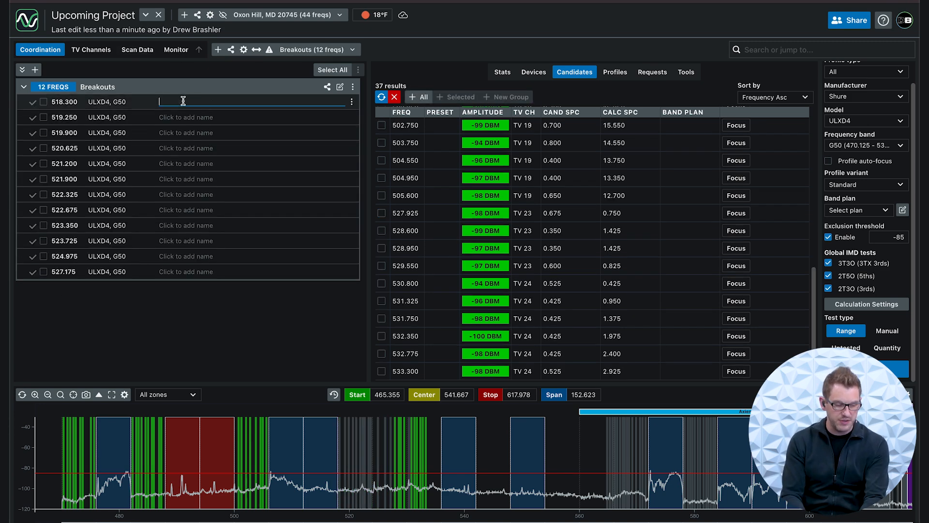
type(" 01")
key("Return")
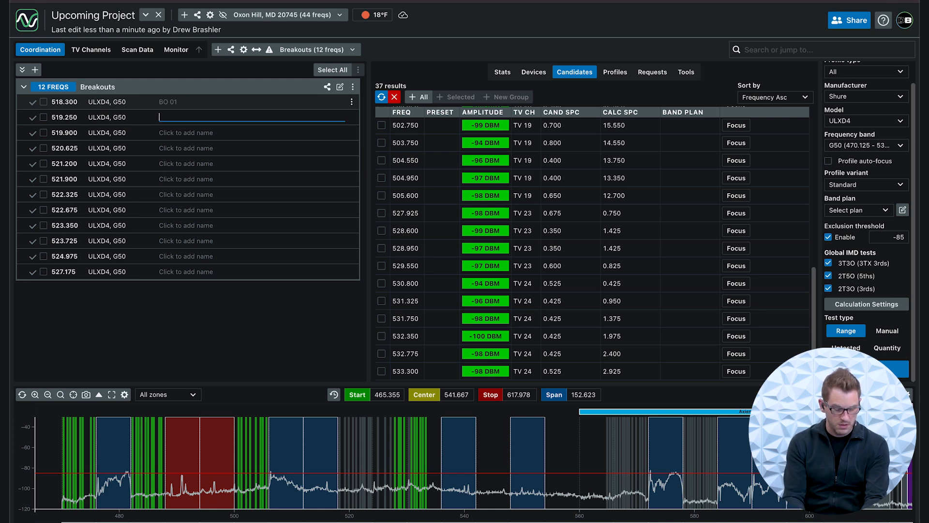
type("BO 02")
key("Return")
type("BO 03")
key("Return")
type("BO 04")
key("Return")
type("BO 05")
key("Return")
key("Return")
type("BO 07")
key("Return")
type("BO 08")
key("Return")
type("BO 09")
key("Return")
type("BO 10")
key("Return")
Step: Name frequencies 524.975 and 527.175 as Breakout Backup 01 and Breakout Backup 02
type("Breakout Backup 01")
key("Return")
type("Breakout Backup 02")
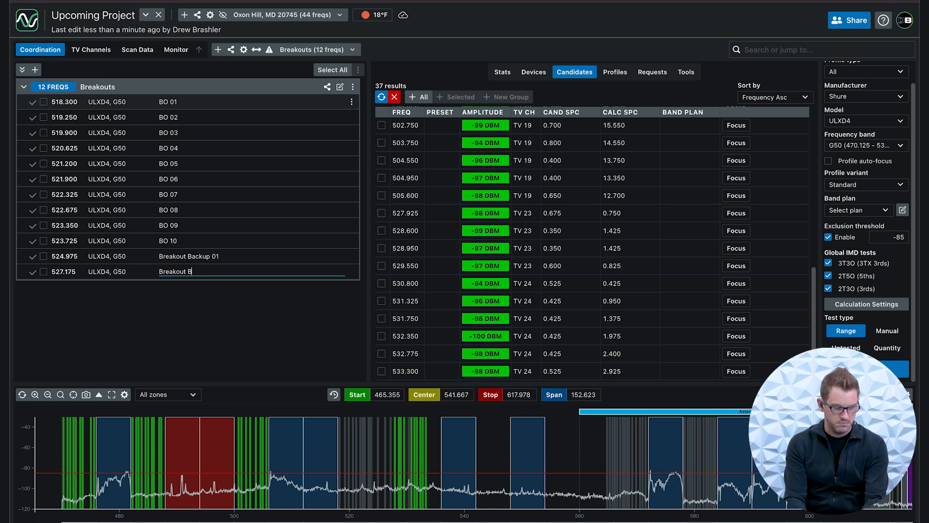
key("Return")
key("Escape")
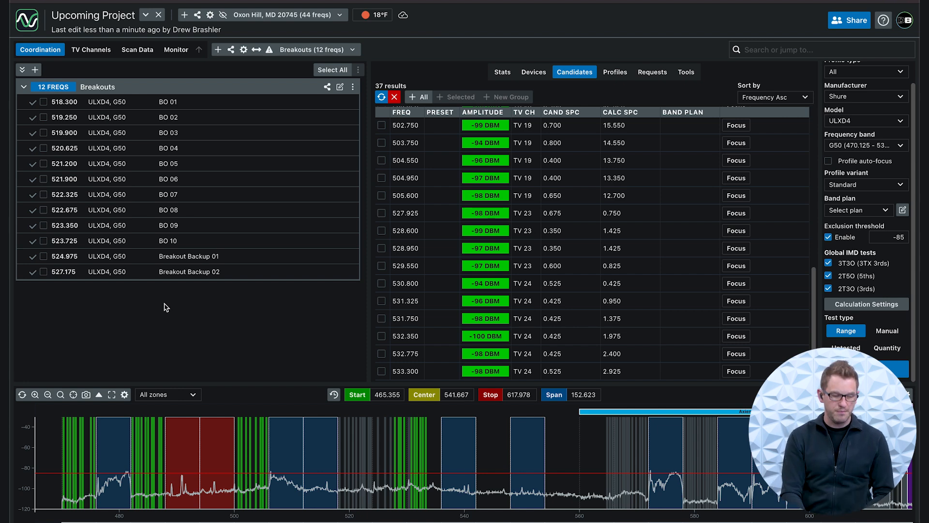
Step: Rename the Breakouts group as Breakout Room 01
left_click(109, 88)
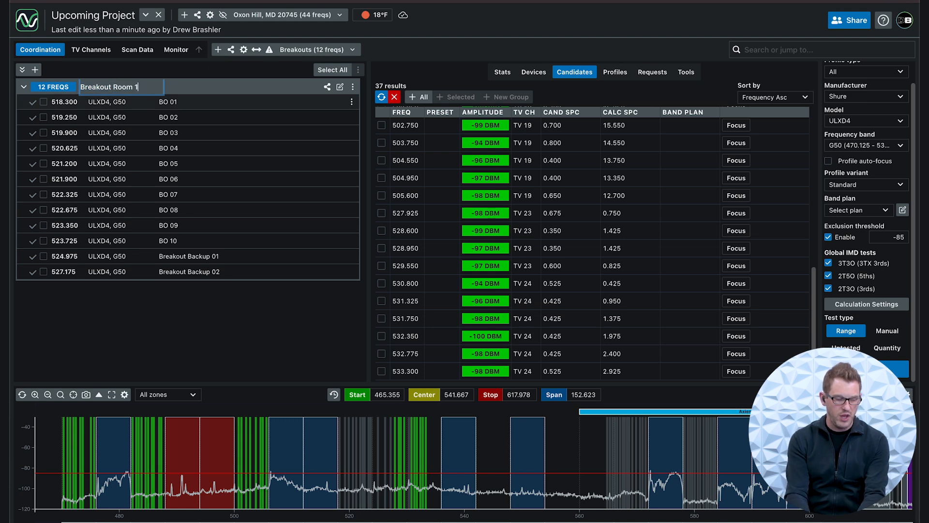
type("Room 01")
key("Return")
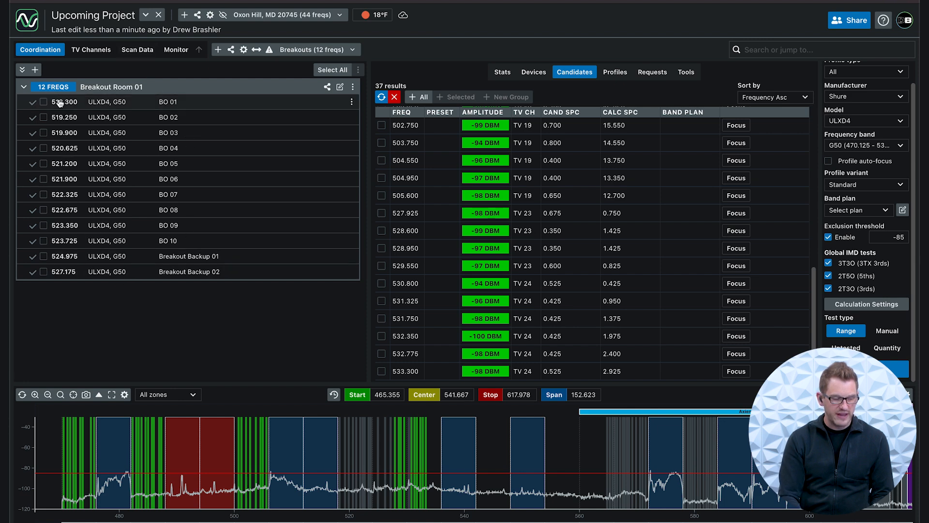
Step: Add a new group named Breakout Room 02 to the Breakouts zone
left_click(36, 72)
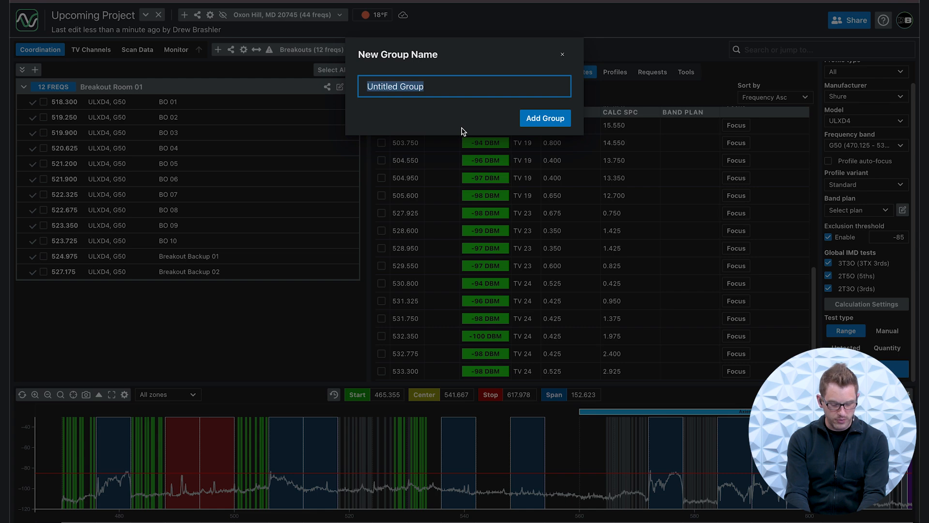
type("Breakout Room 02")
key("Return")
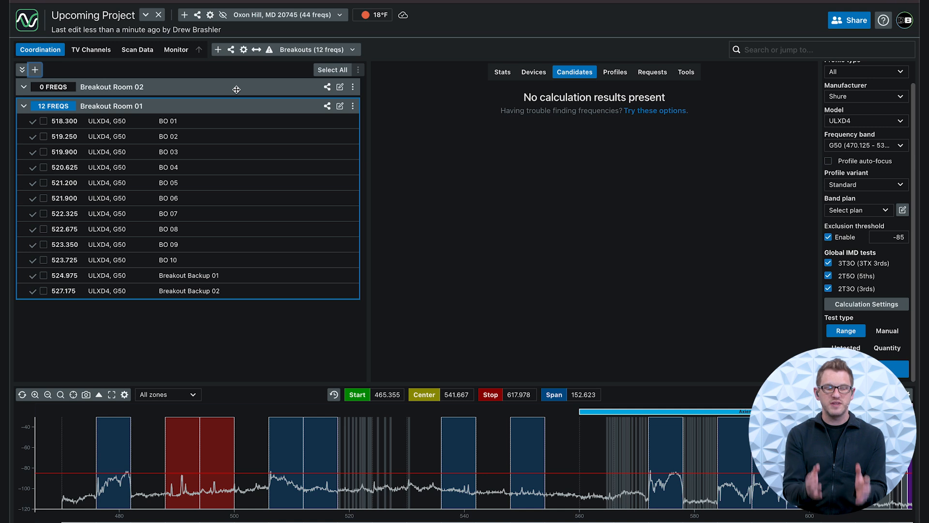
left_click(321, 48)
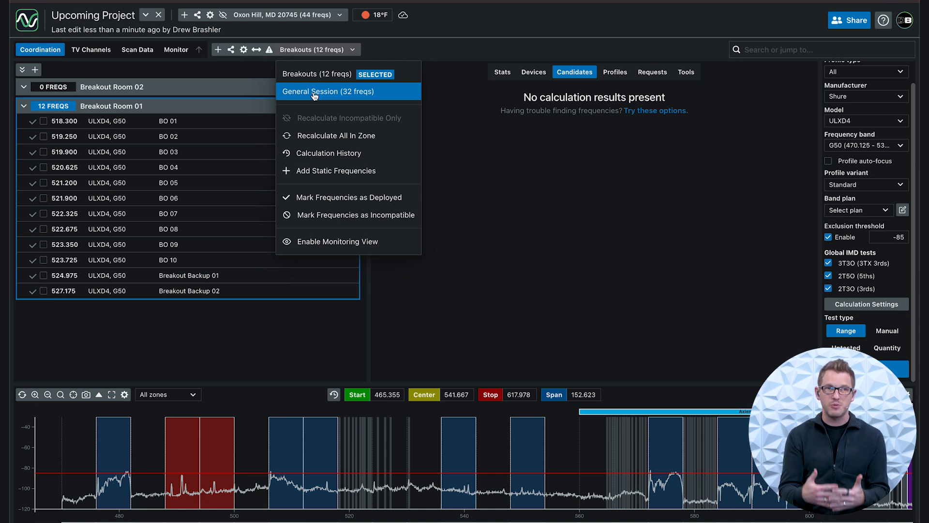
left_click(132, 72)
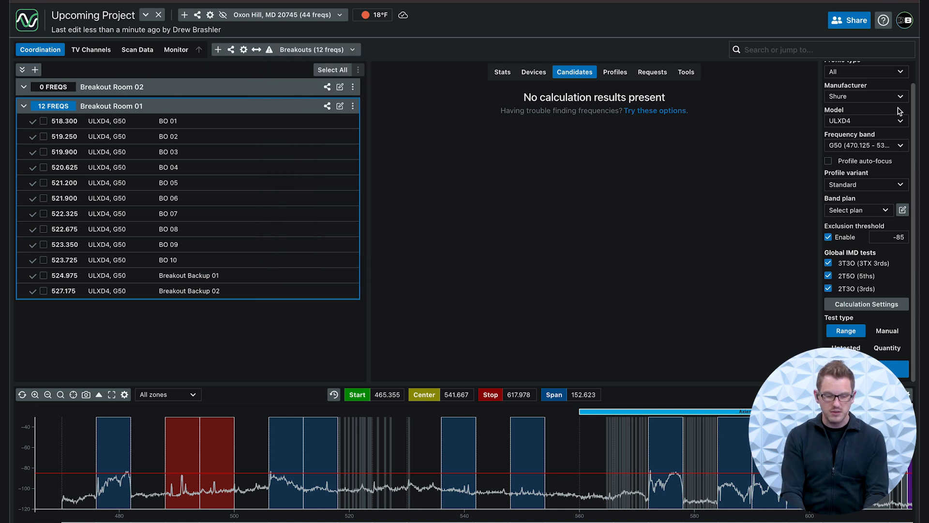
Step: Calculate candidate frequencies for the Breakout Room 02 group with the ULXD4 G50 profile variant set to More Freqs
scroll(878, 156, "up", 1)
scroll(878, 150, "up", 1)
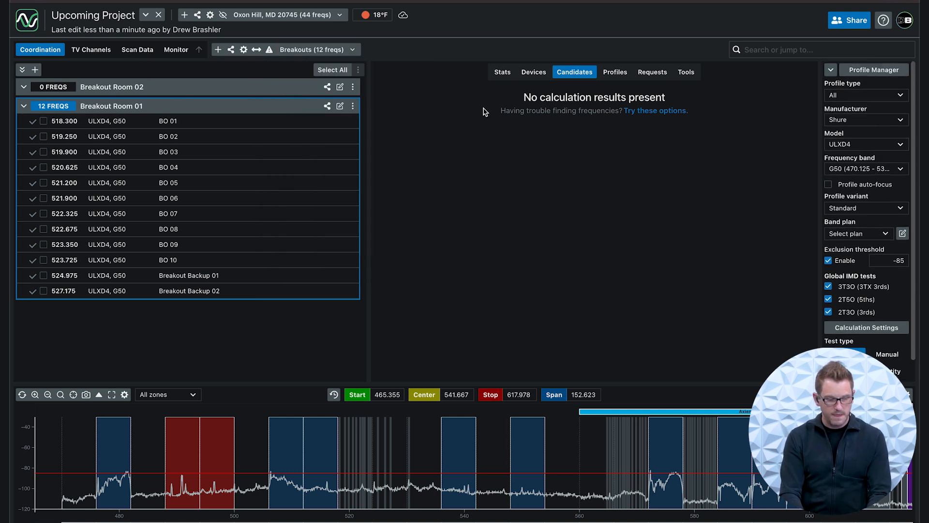
left_click(138, 90)
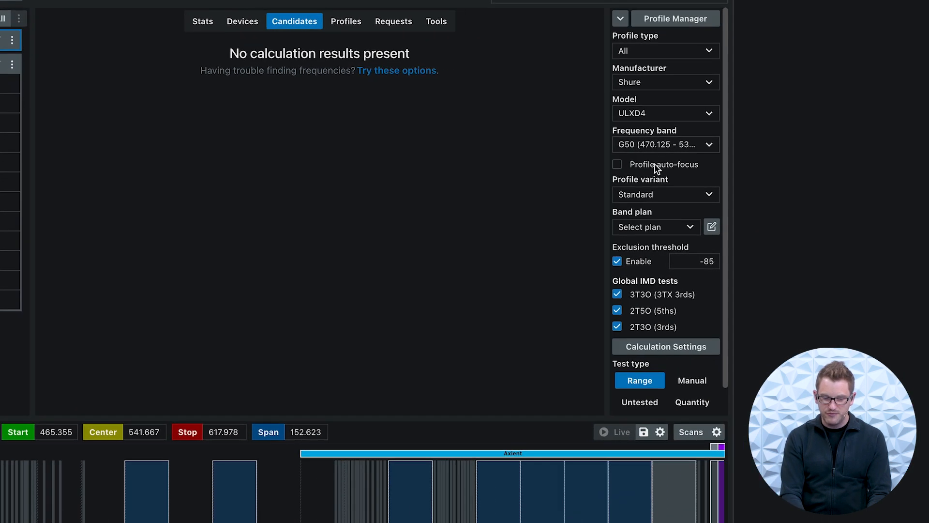
left_click(680, 195)
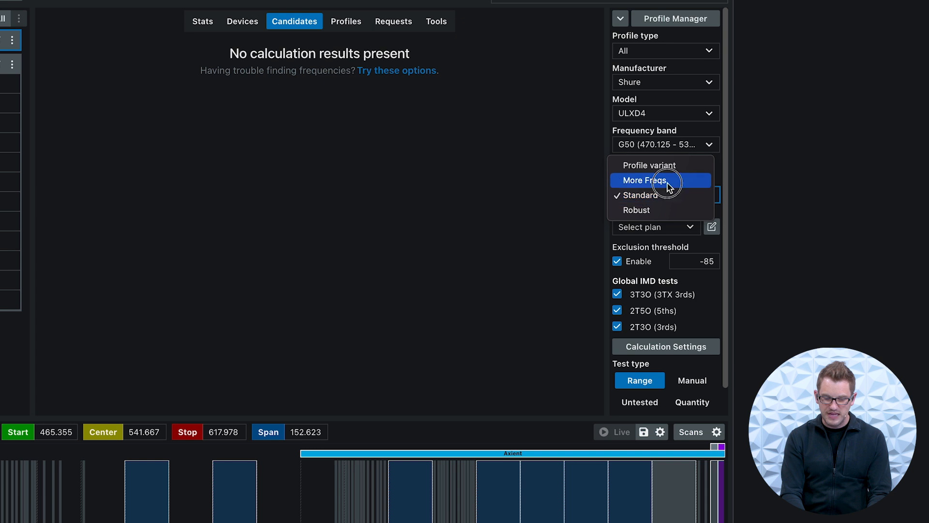
left_click(670, 180)
scroll(683, 257, "down", 1)
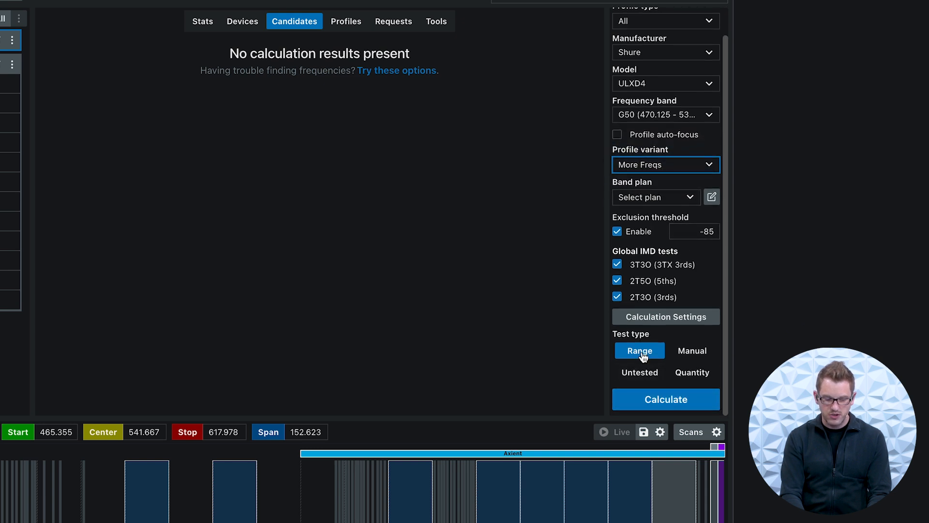
left_click(681, 406)
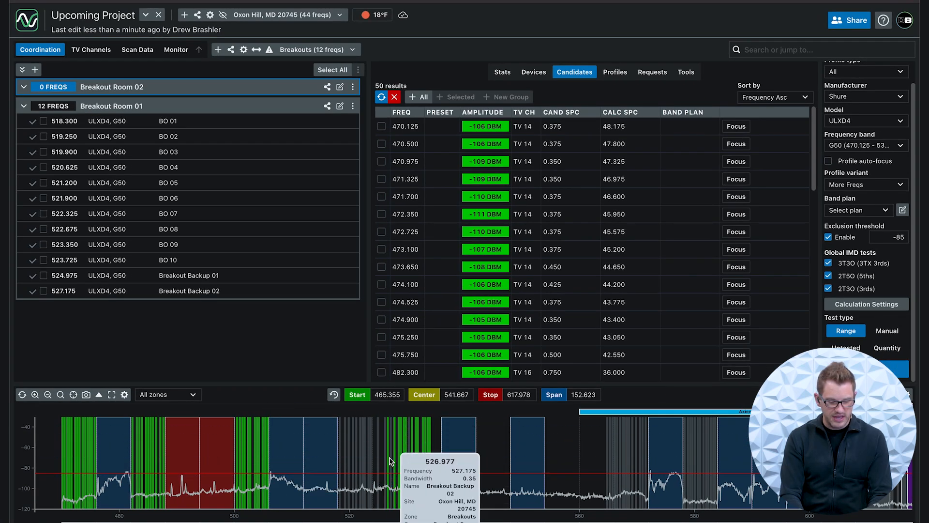
Step: Add the ten consecutive candidate frequencies from 526.675 through 532.800 to the Breakout Room 02 group
scroll(392, 266, "down", 5)
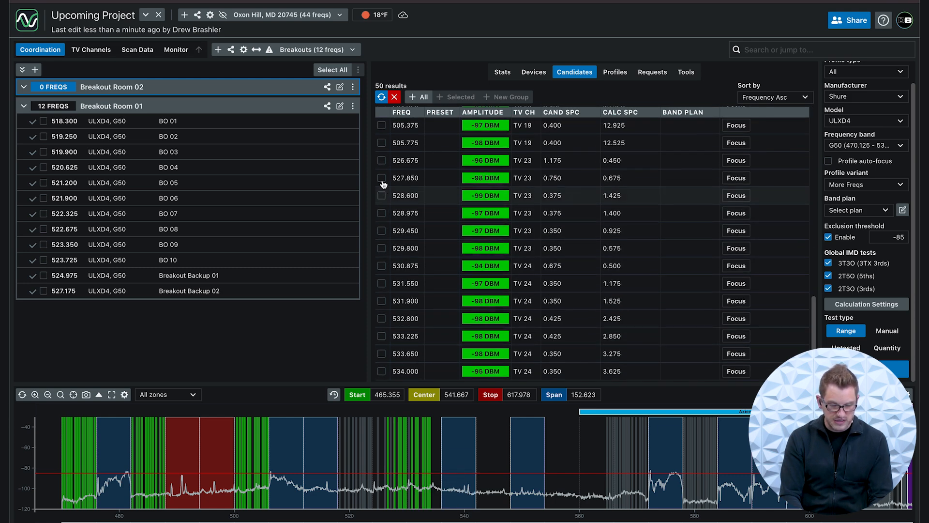
left_click(381, 160)
left_click(381, 178)
left_click(381, 195)
left_click(381, 213)
left_click(382, 231)
left_click(381, 247)
left_click(381, 266)
left_click(381, 284)
left_click(381, 300)
left_click(382, 319)
left_click(438, 98)
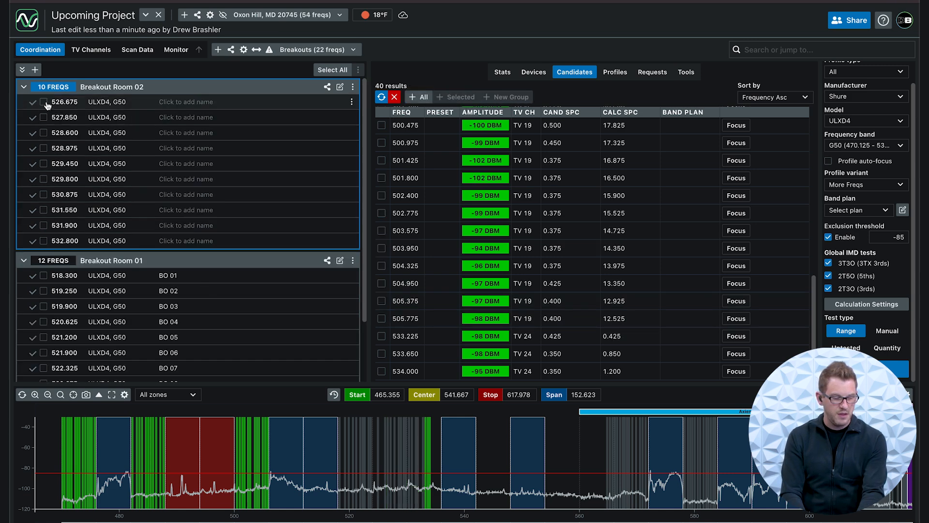
Step: Name the Breakout Room 02 frequencies in order as BO2 01 through BO2 08, BO2 Backup 01 and BO2 Backup 02
left_click(186, 100)
type("BO")
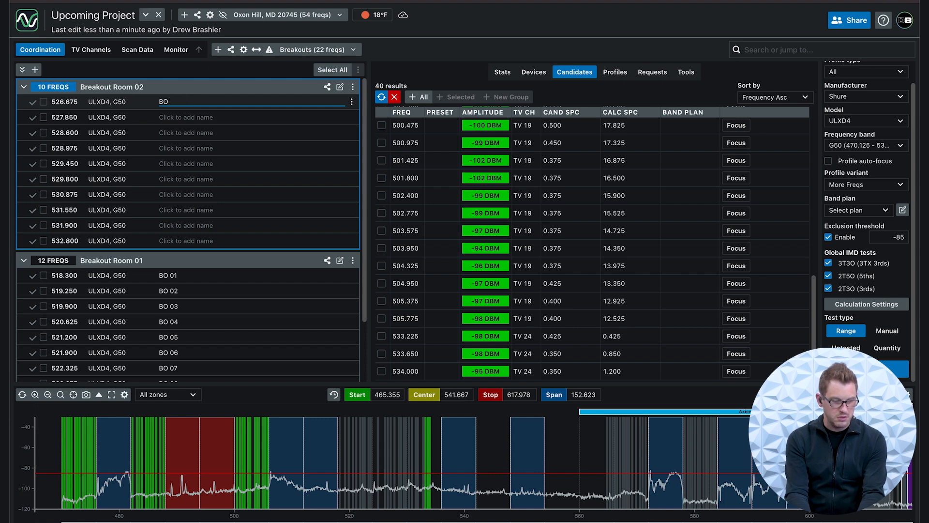
key("Tab")
type("BO2 02")
key("Tab")
type("BO2 03")
key("Tab")
type("BO2 04")
key("Tab")
type("BO2 05")
key("Tab")
type("BO2 06\tBO2 07\tBO2 08")
key("Tab")
type("Bras")
type("BO2 Backup 01")
key("Tab")
type("BO2 Backup 02")
key("Tab")
scroll(263, 220, "down", 2)
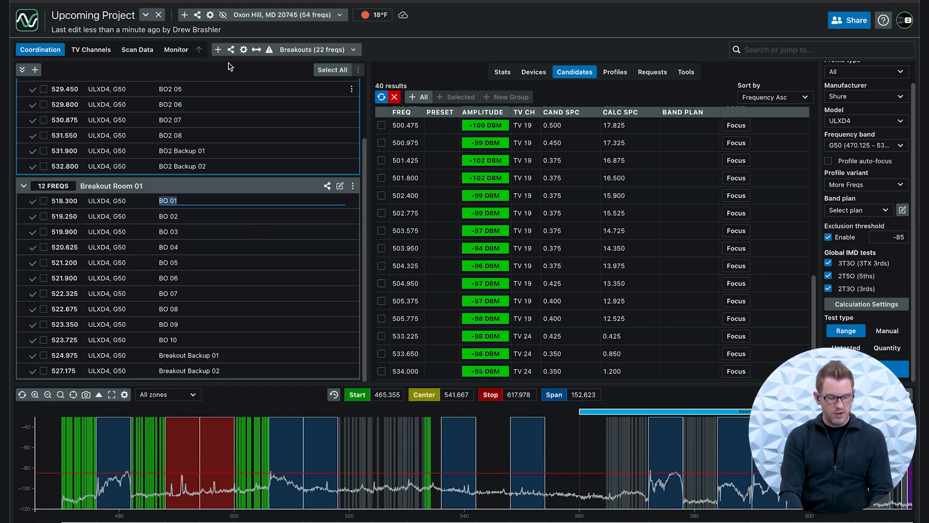
scroll(206, 203, "up", 2)
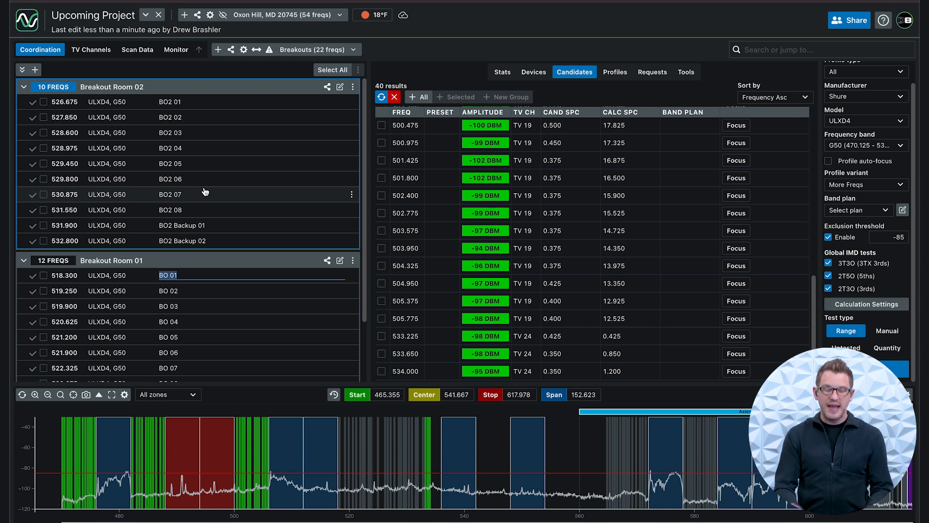
Step: View the General Session zone's frequencies and return to the Breakouts zone
left_click(355, 50)
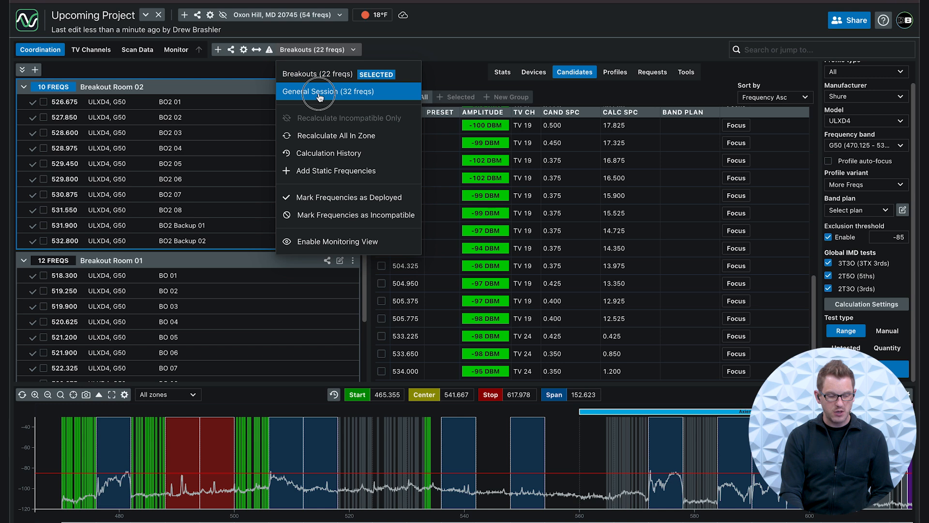
left_click(320, 92)
left_click(369, 52)
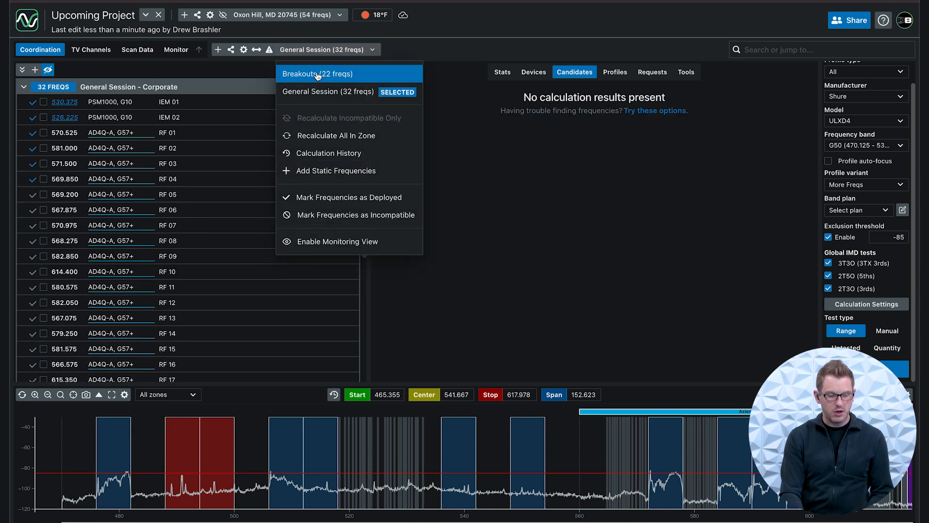
left_click(312, 72)
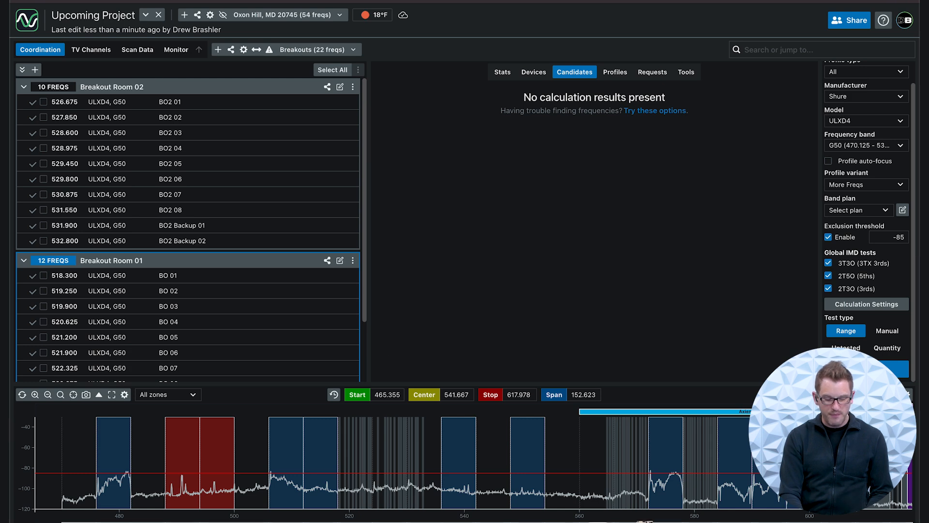
Step: Switch to the real-time report in the browser and expand its Breakout Room 02 and Breakout Room 01 sections
left_click(605, 520)
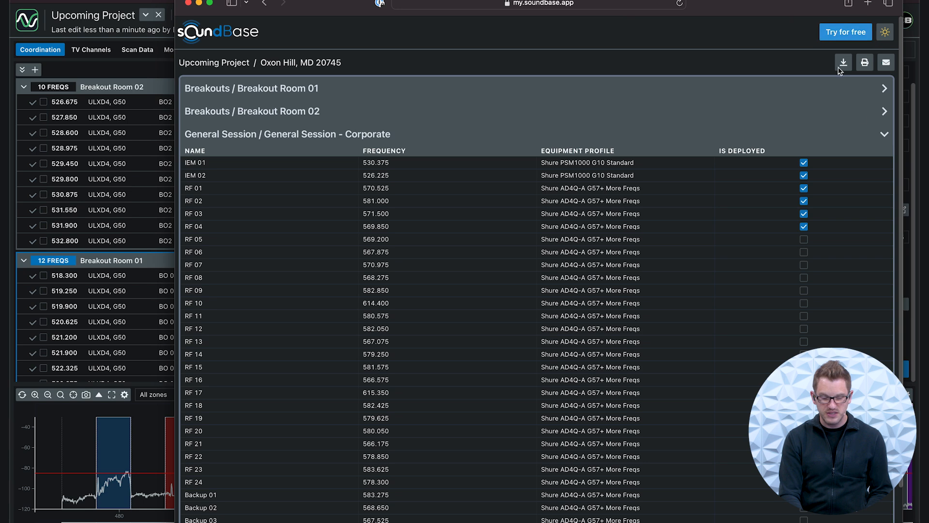
left_click(884, 113)
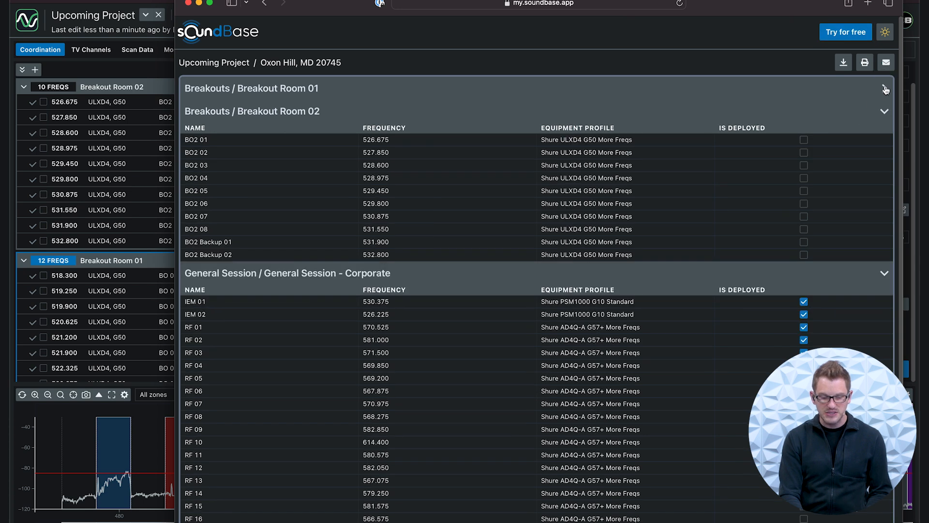
left_click(885, 88)
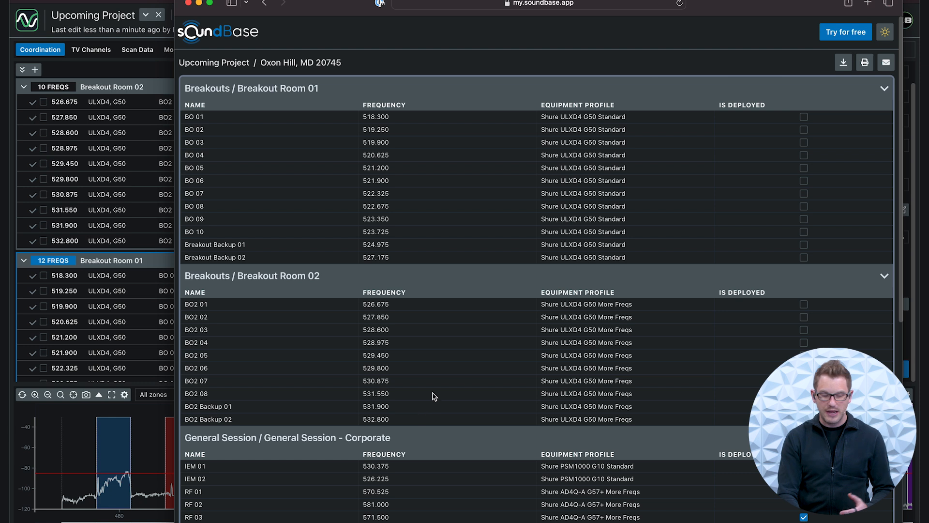
Step: Mark BO 01 through BO 10 in Breakout Room 01 as deployed in the real-time report
left_click(805, 119)
left_click(804, 131)
left_click(804, 141)
left_click(804, 154)
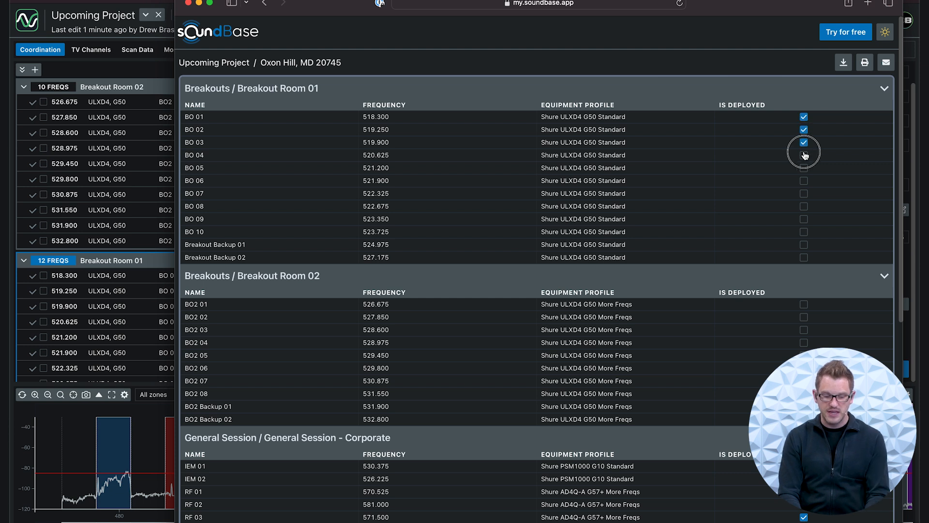
left_click(803, 181)
left_click(804, 193)
left_click(804, 206)
left_click(805, 220)
left_click(805, 232)
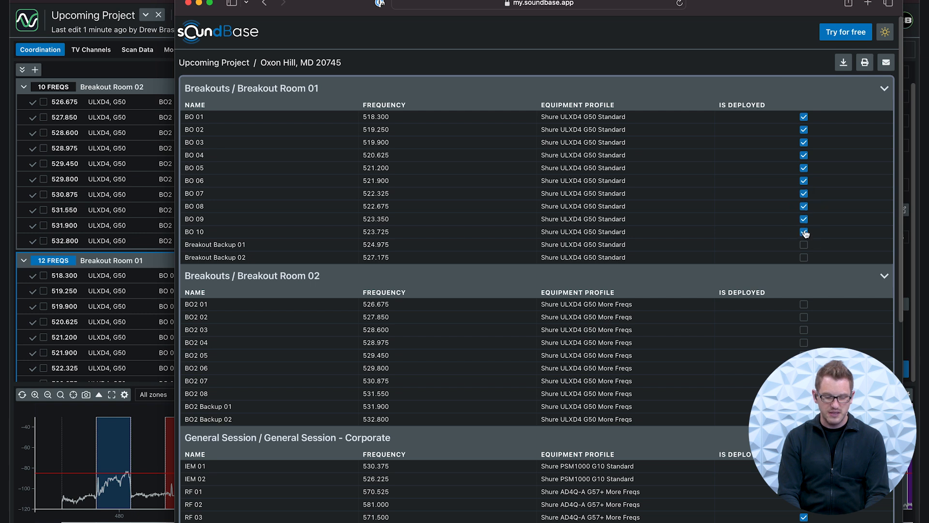
Step: Mark BO2 01 through BO2 08 in Breakout Room 02 as deployed and close the real-time report
left_click(804, 305)
left_click(804, 318)
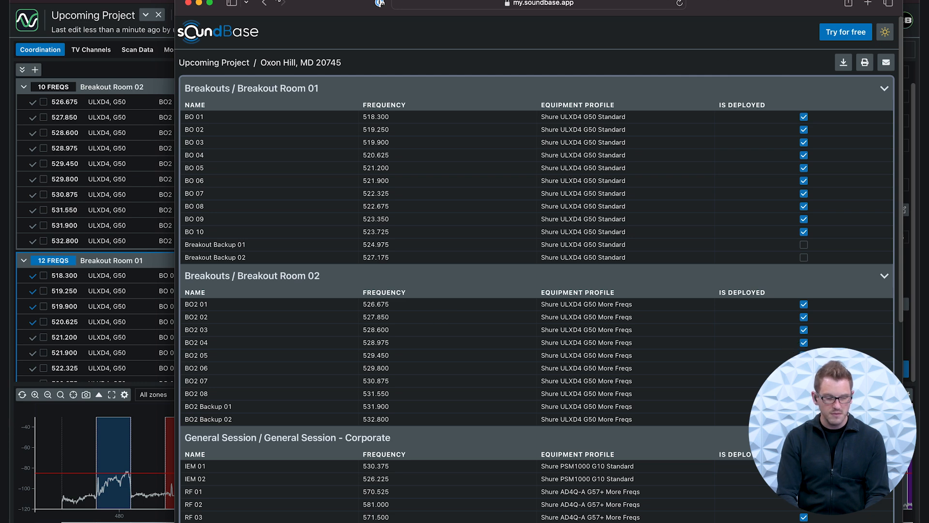
key("super+w")
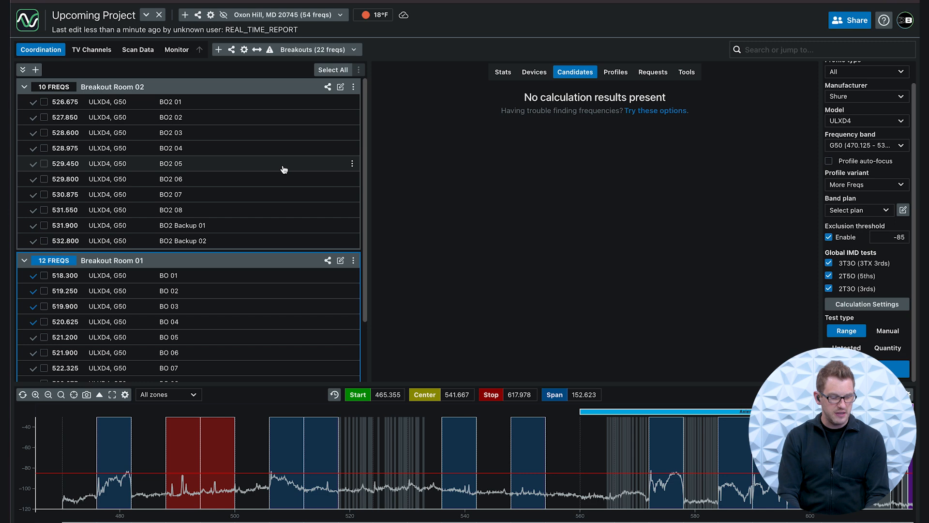
Step: Examine the deployed marks of the Breakout Room 02 and Breakout Room 01 frequencies in the coordination list
scroll(284, 169, "down", 1)
scroll(283, 169, "down", 5)
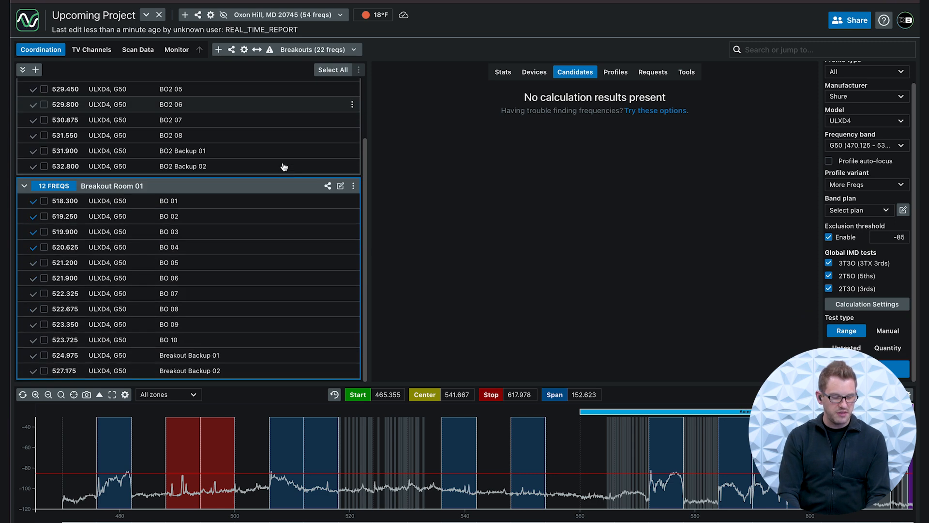
scroll(166, 266, "up", 5)
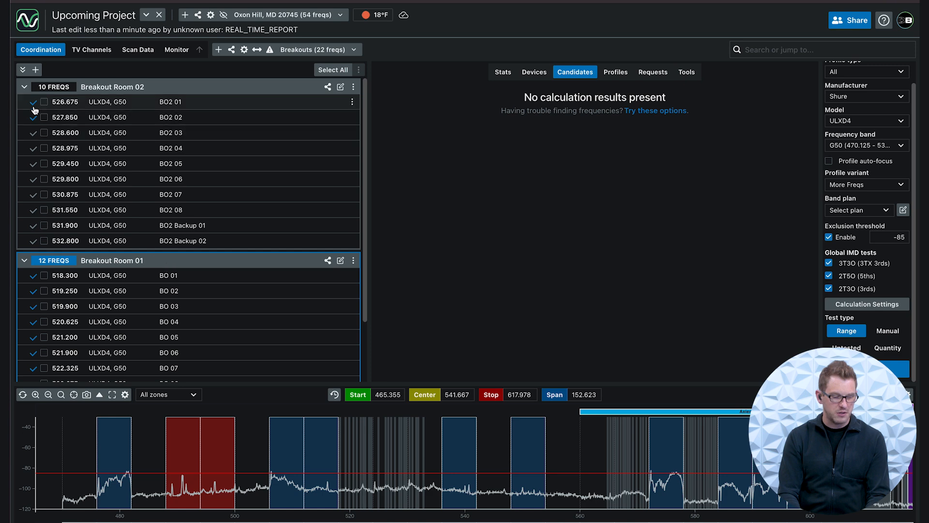
scroll(43, 166, "down", 5)
scroll(42, 166, "up", 5)
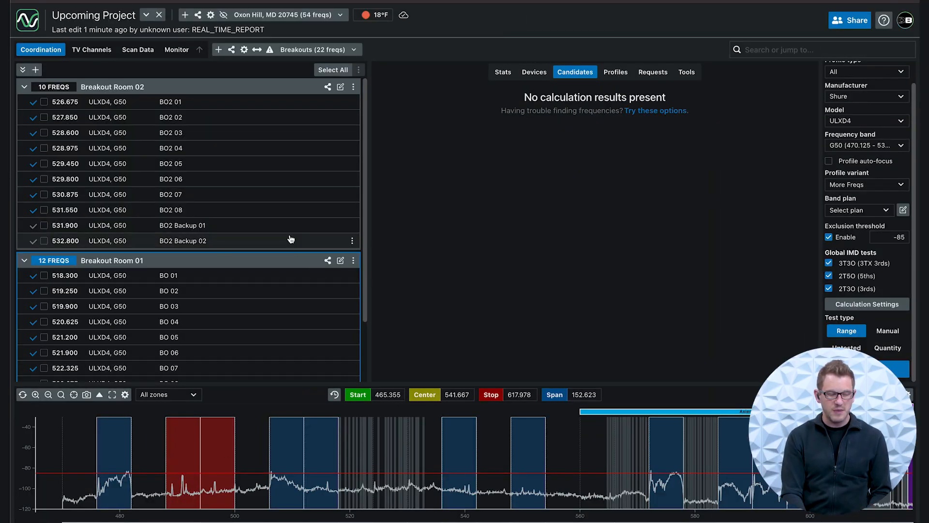
Step: Open the upload form for a new scan file in the project's scan data
left_click(135, 52)
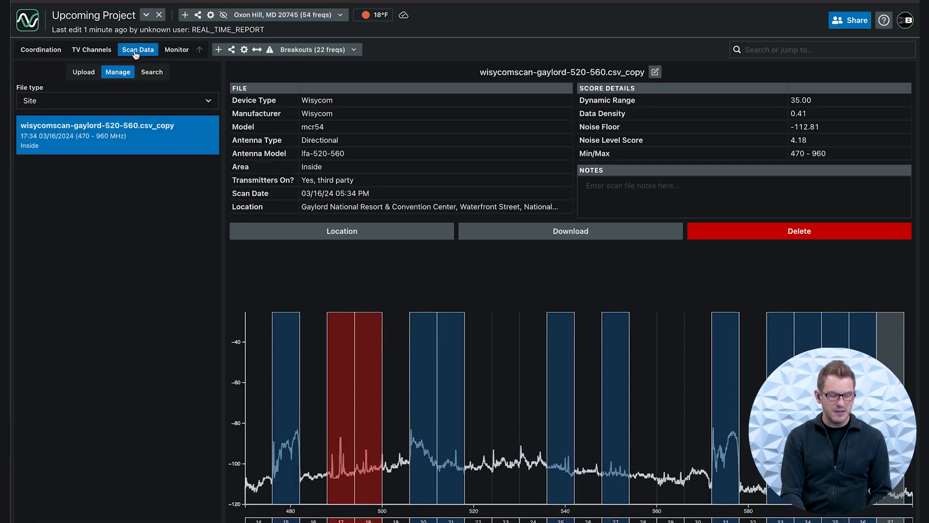
left_click(85, 73)
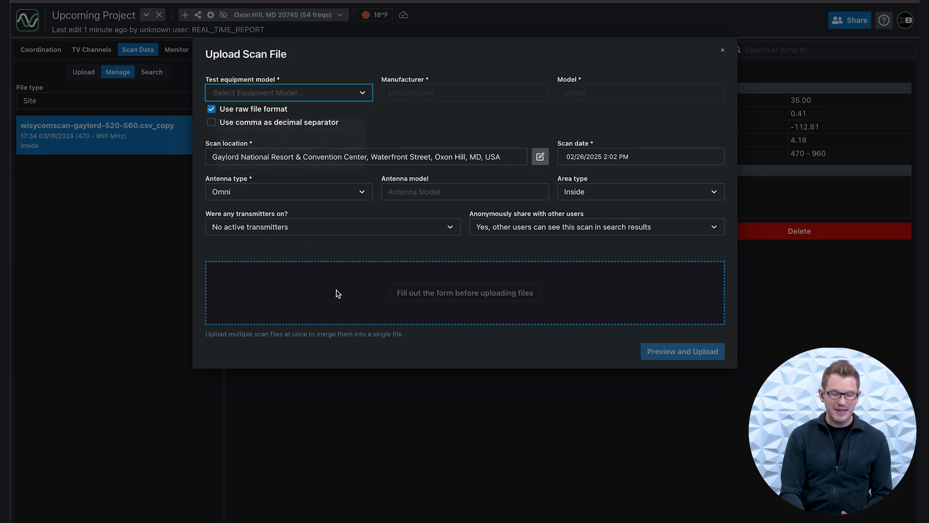
Step: Close the scan upload form and mark the 518–524 MHz TV channel as active on the coordination spectrum
left_click(723, 50)
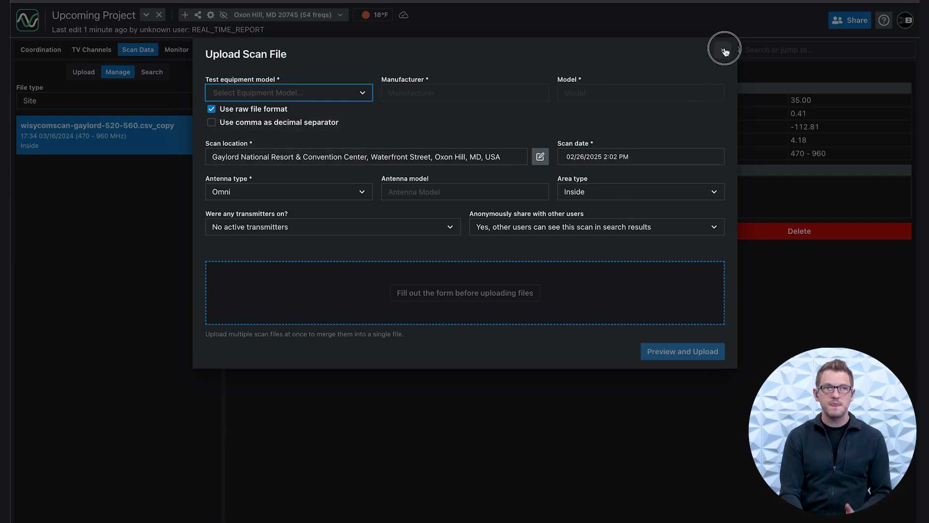
left_click(40, 49)
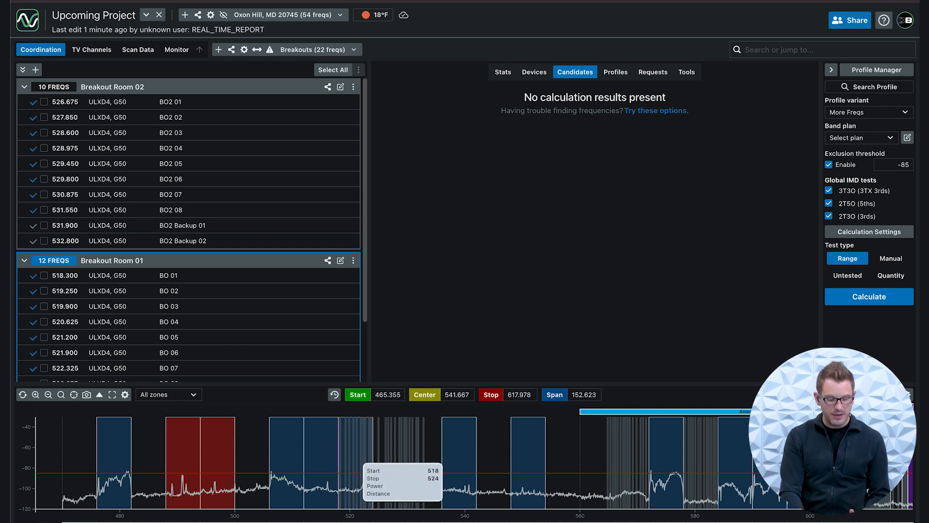
left_click(359, 503)
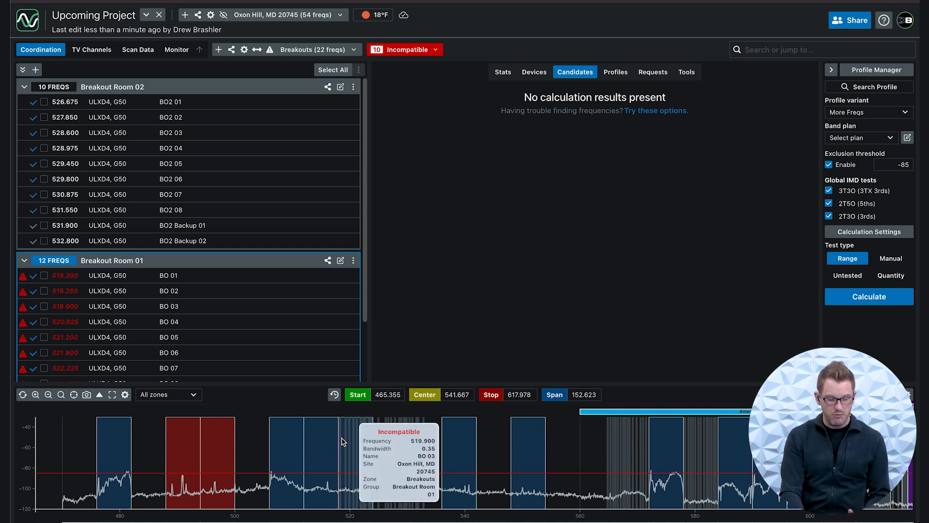
mouse_move(353, 445)
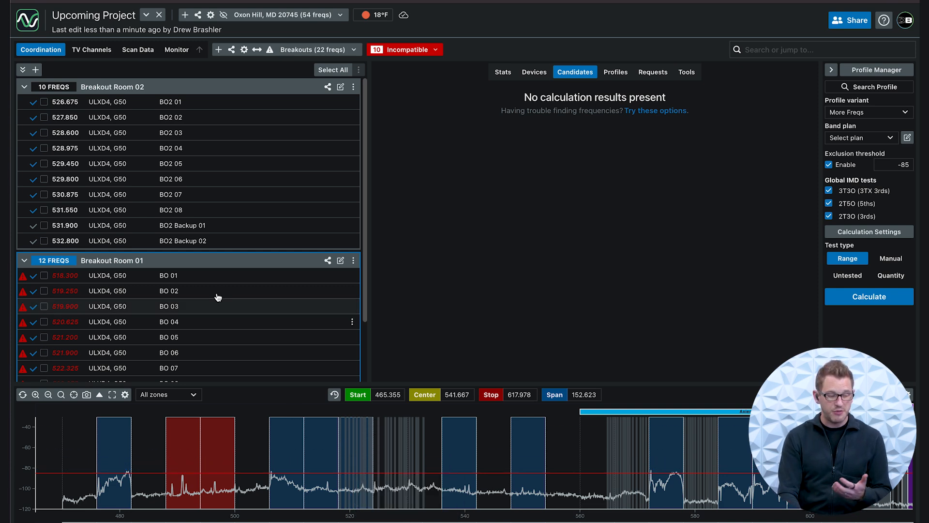
Step: Review the Breakout Room 01 frequencies, then switch the coordination list to the General Session zone and look through its frequencies
scroll(220, 239, "down", 3)
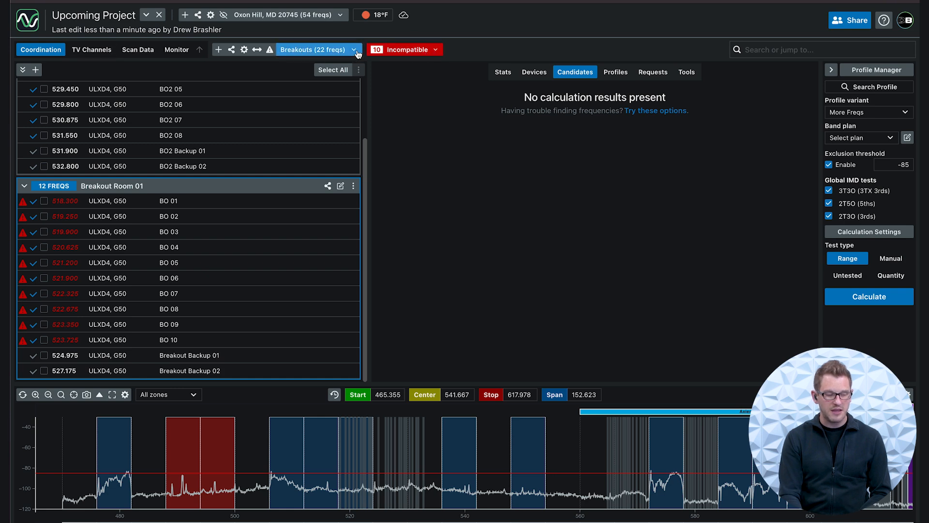
left_click(329, 50)
left_click(324, 91)
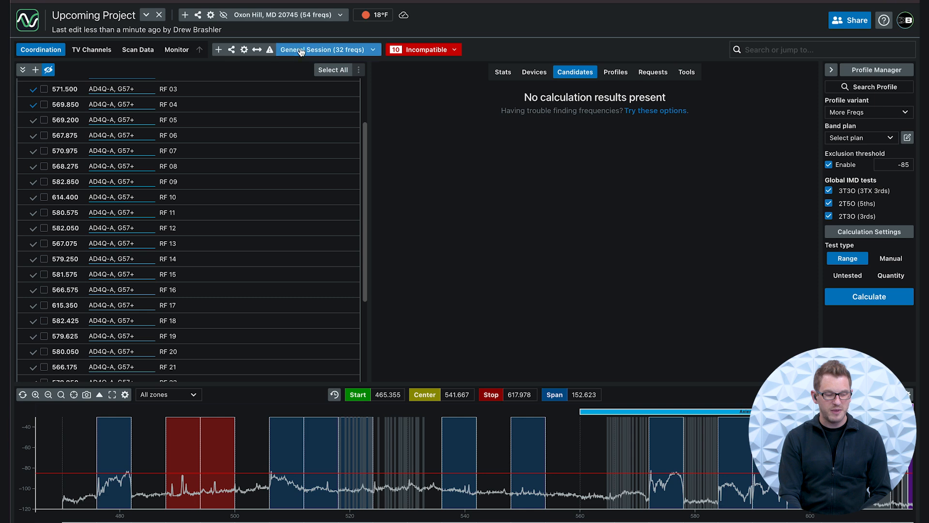
scroll(247, 130, "down", 5)
scroll(244, 128, "up", 10)
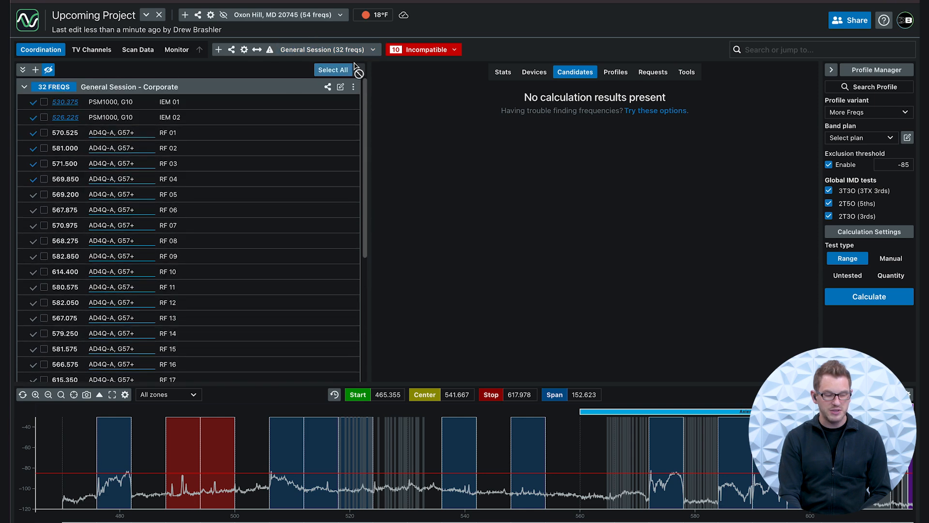
Step: Recalculate all incompatible frequencies, keeping the currently active Shure ULXD4 G50 profile
left_click(455, 51)
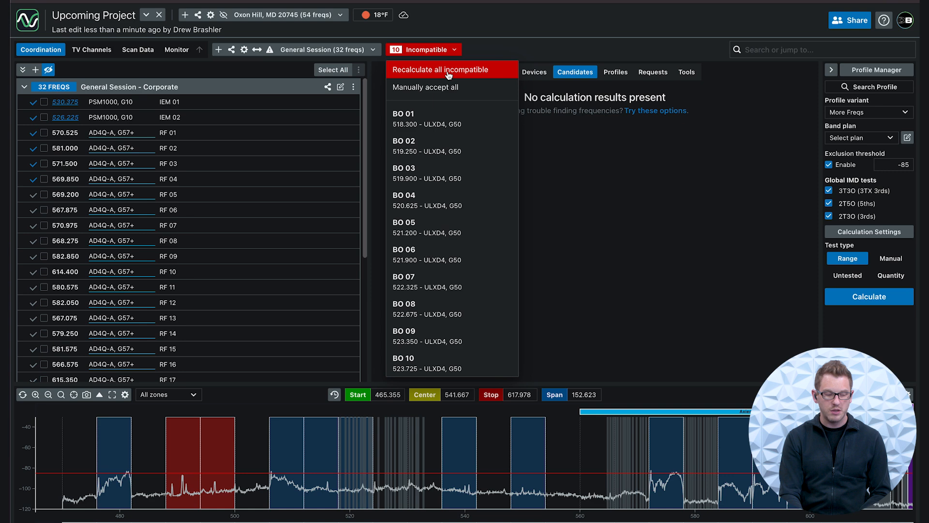
left_click(459, 71)
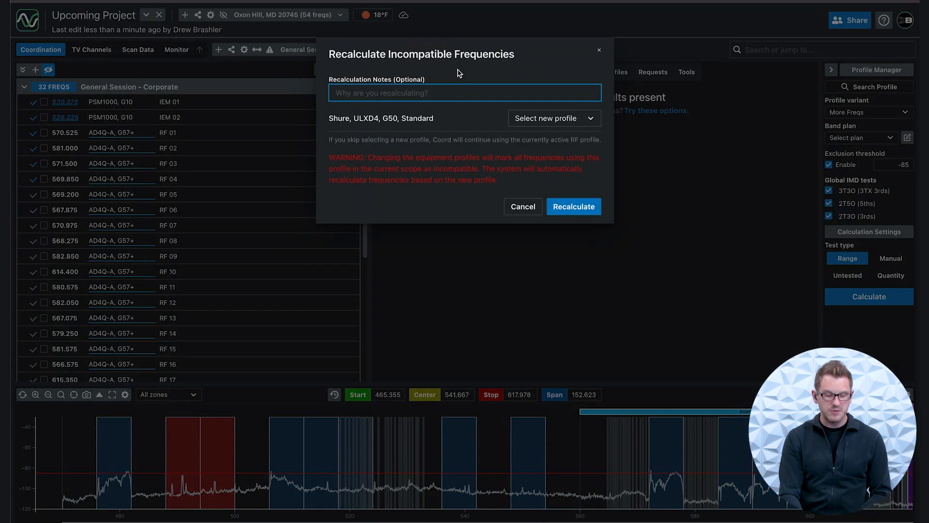
left_click(585, 208)
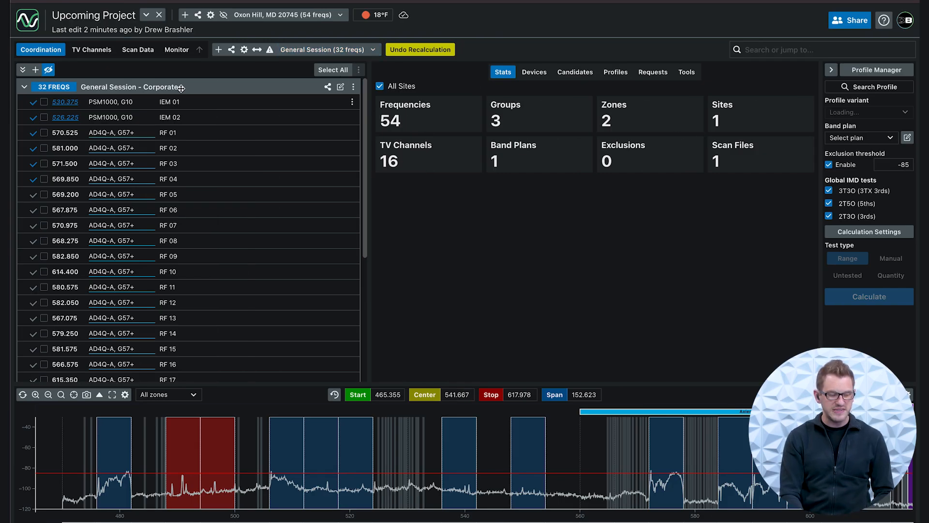
Step: Add a group named "National Anthem" to the General Session zone
left_click(36, 71)
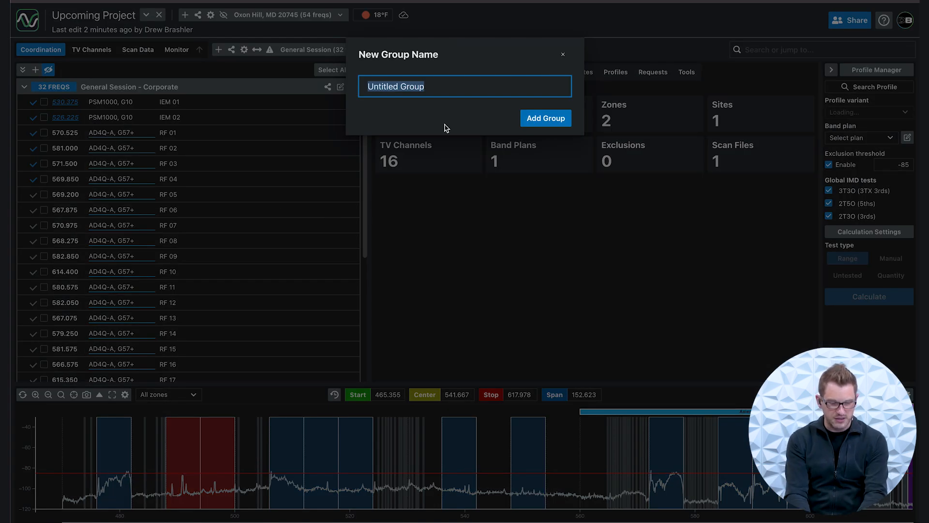
type("National Anthem")
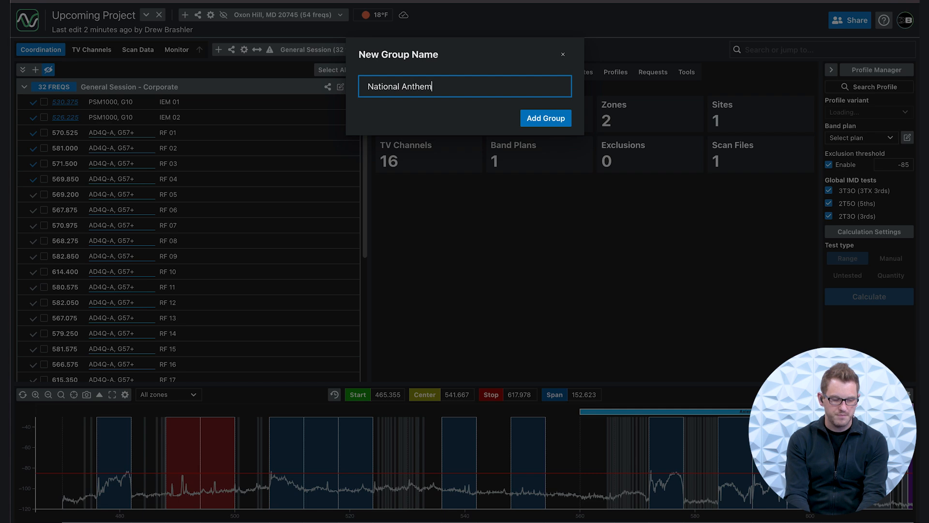
key("Return")
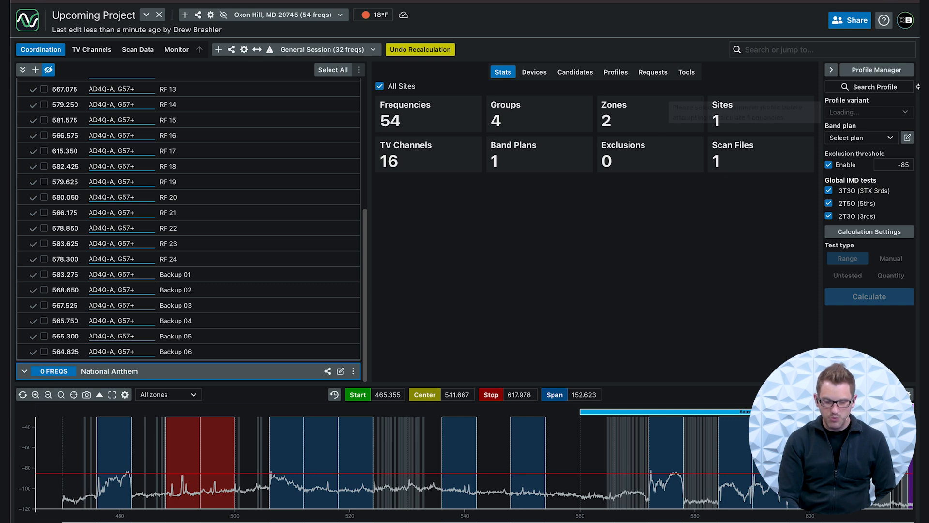
Step: Set the equipment profile to Sennheiser EM 6000 in band A1-A4 with the More Freqs variant
left_click(831, 70)
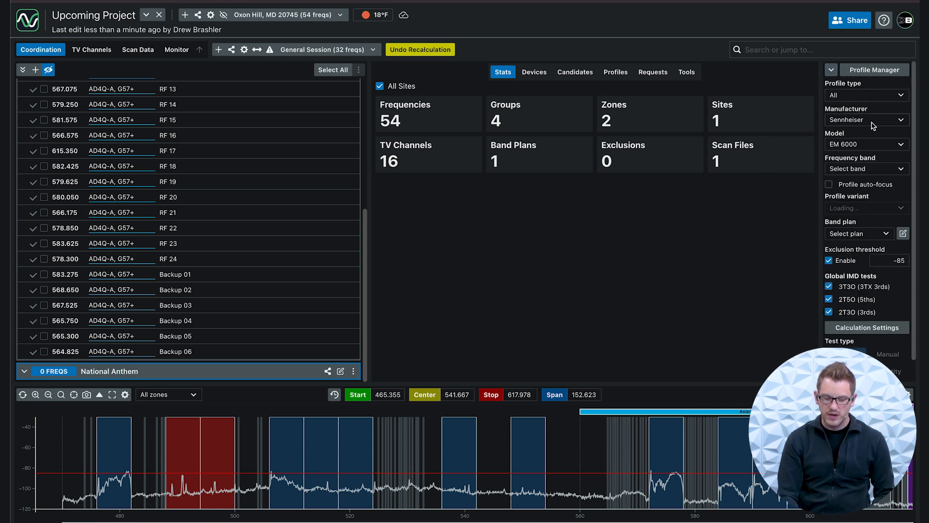
left_click(866, 145)
left_click(854, 147)
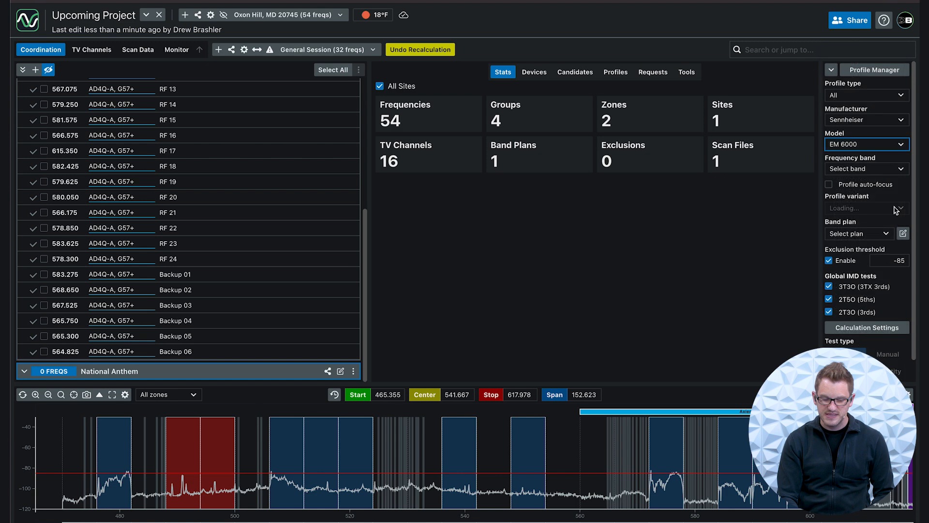
left_click(860, 169)
left_click(834, 183)
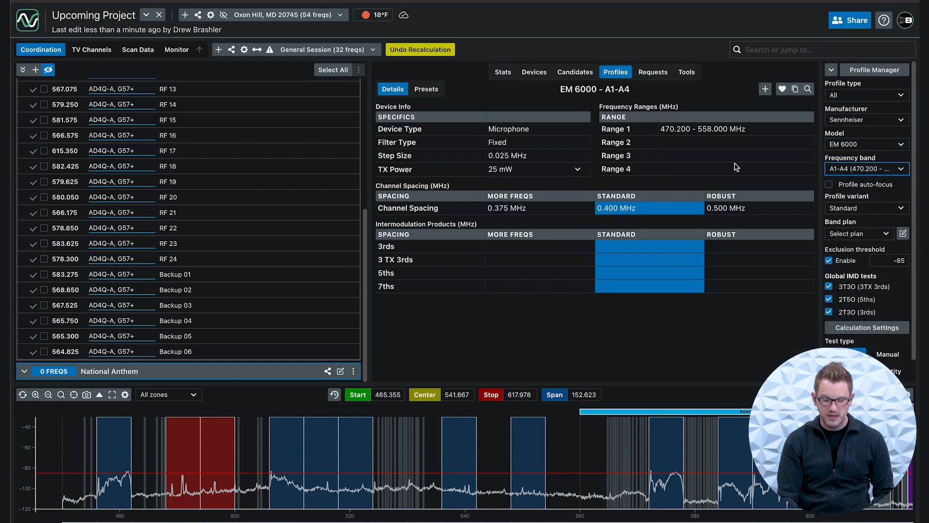
left_click(868, 207)
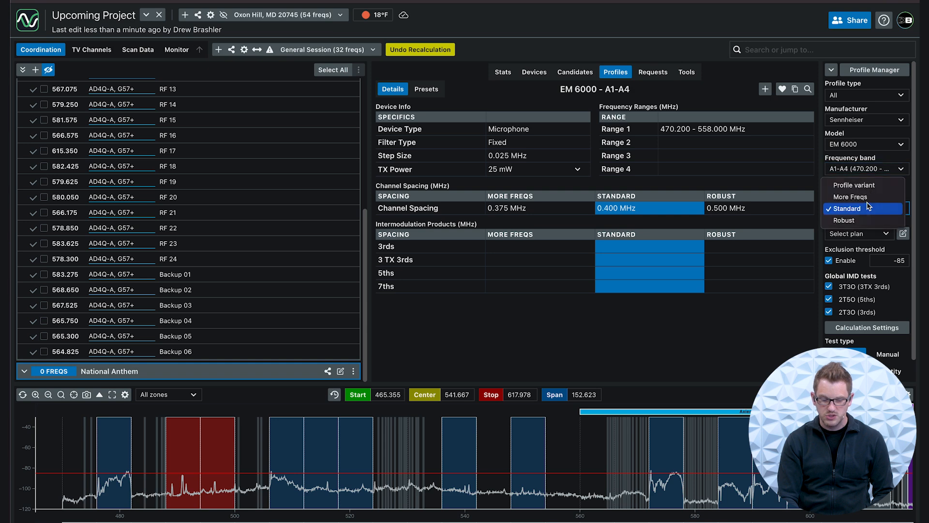
left_click(851, 197)
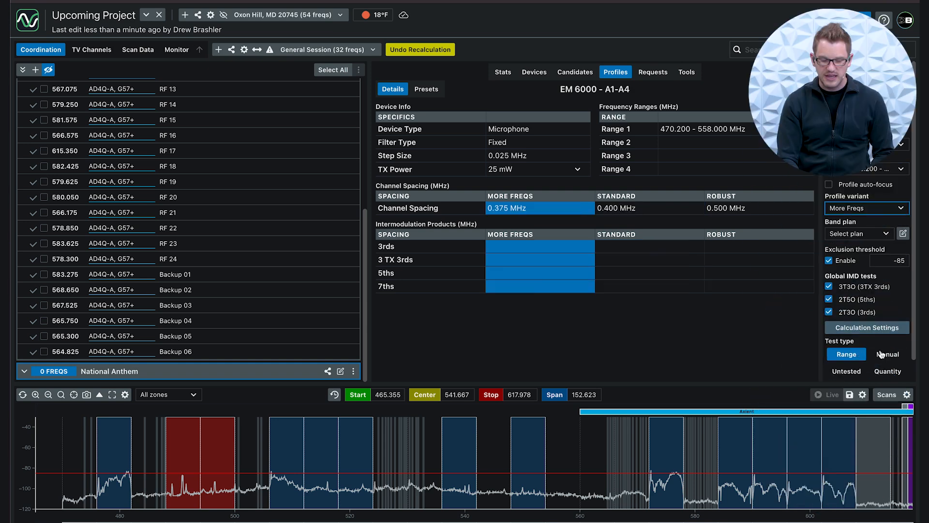
Step: Calculate candidate frequencies for the EM 6000 A1-A4 profile using the Range test type
left_click(850, 355)
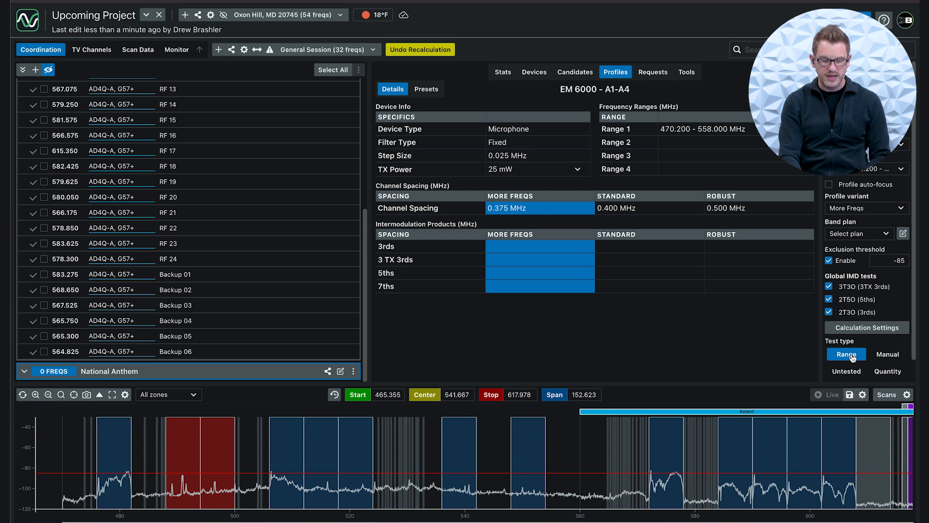
scroll(857, 380, "down", 1)
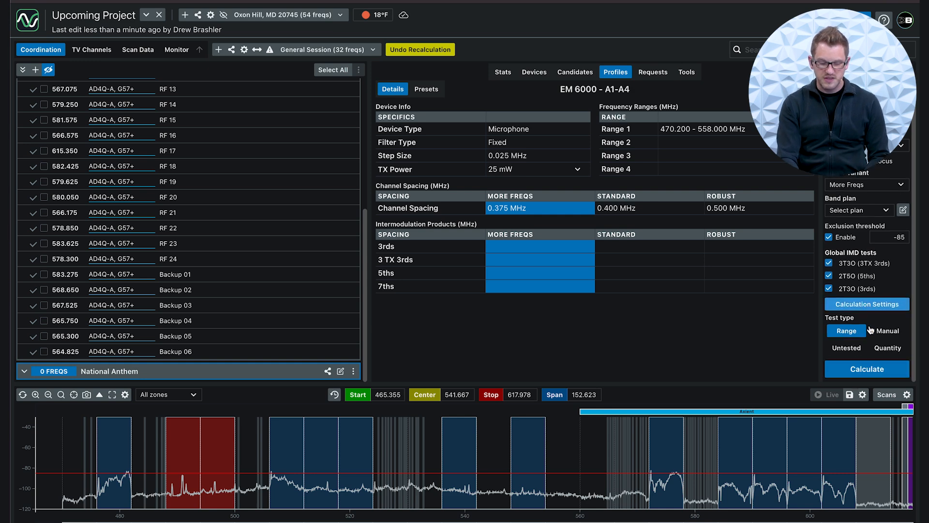
left_click(868, 370)
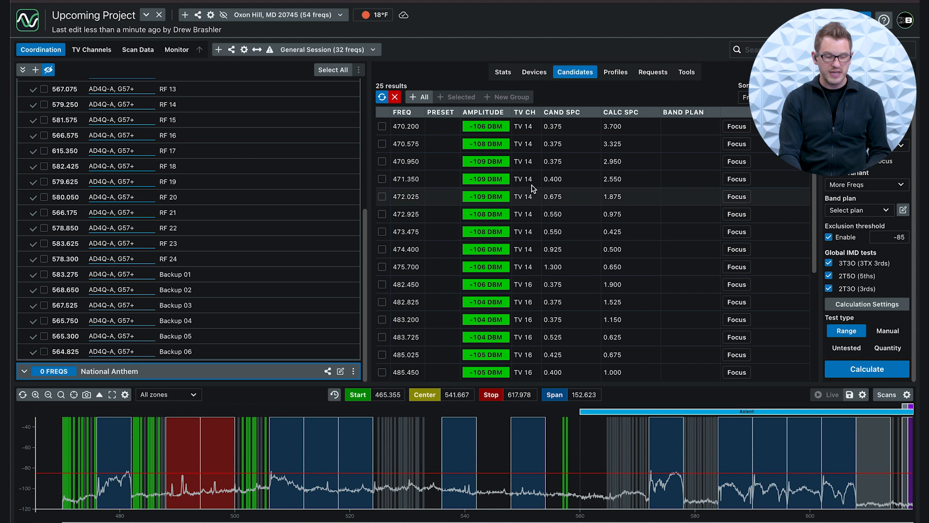
Step: Look through the calculated candidates and add 470.950 MHz to the National Anthem group
scroll(483, 123, "down", 3)
scroll(487, 232, "down", 4)
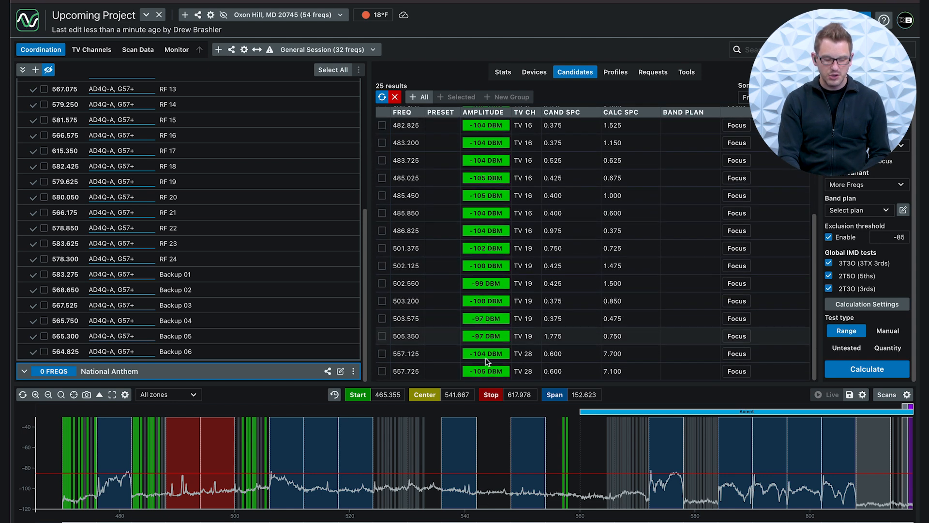
scroll(495, 210, "up", 7)
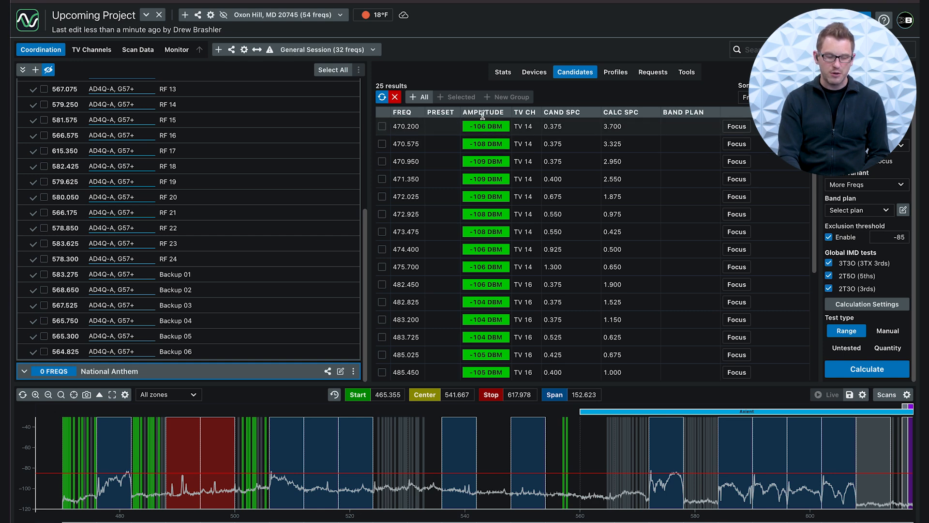
scroll(485, 281, "down", 3)
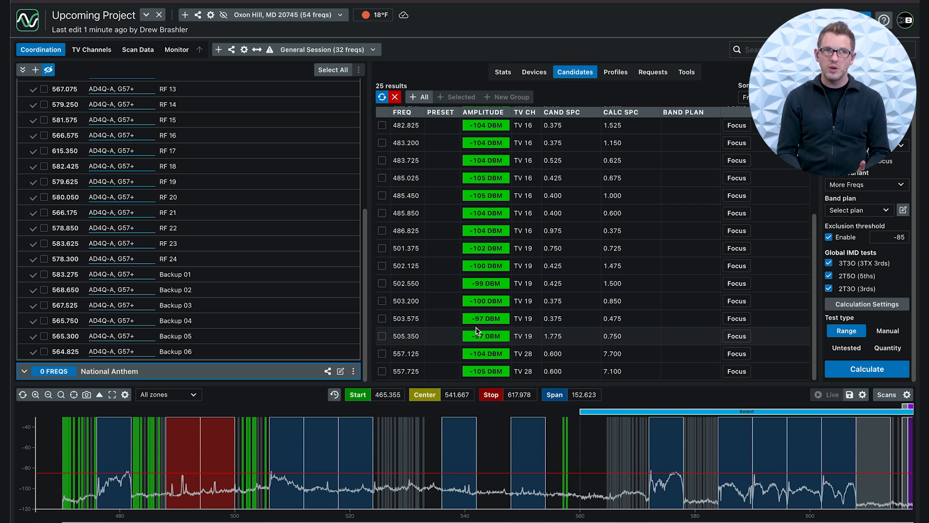
scroll(523, 192, "up", 3)
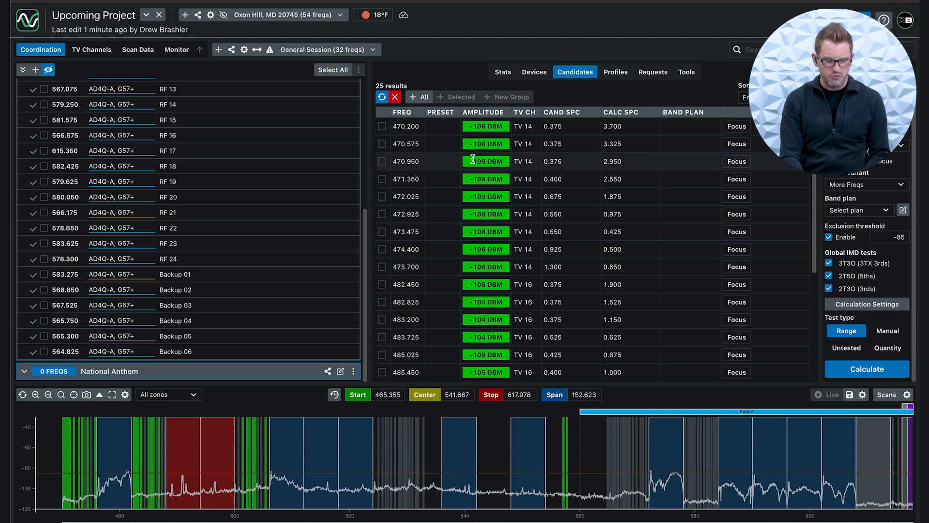
left_click(381, 163)
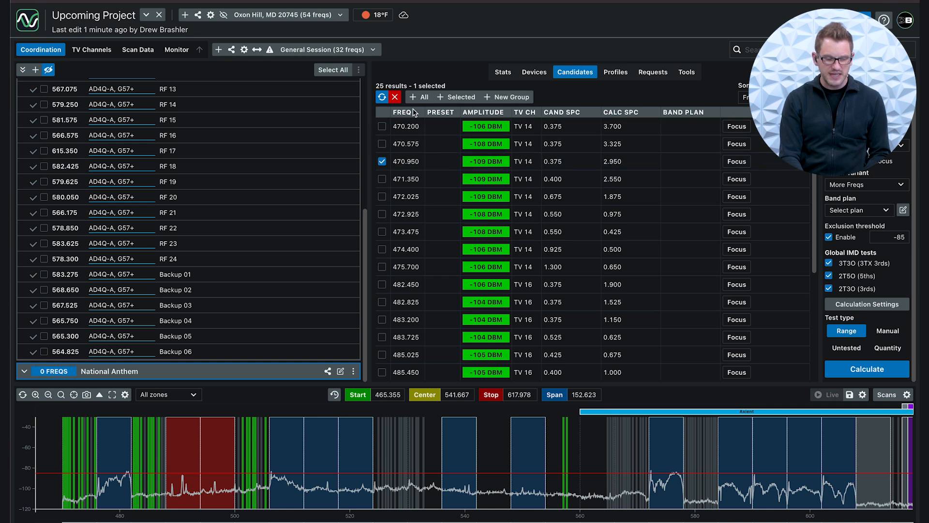
left_click(460, 97)
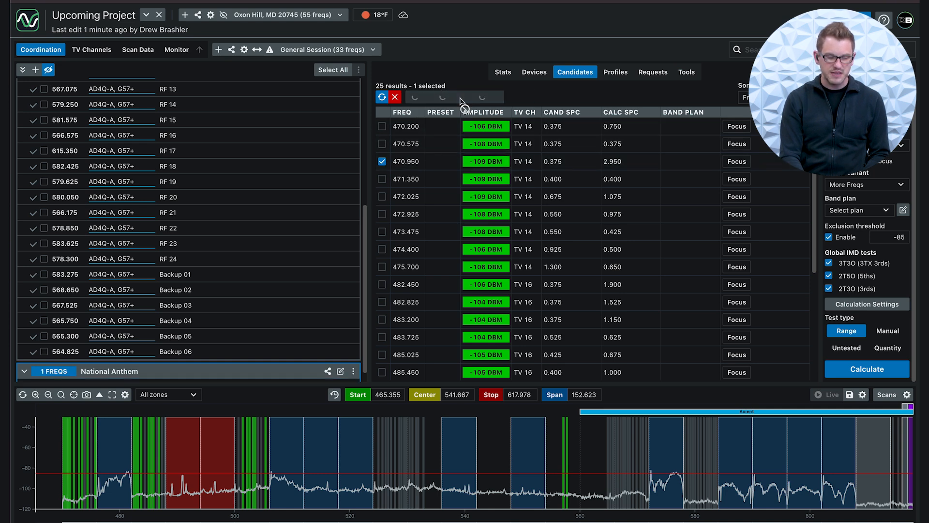
Step: Name the 470.950 MHz frequency in the National Anthem group "National Anthem Singer"
left_click(180, 371)
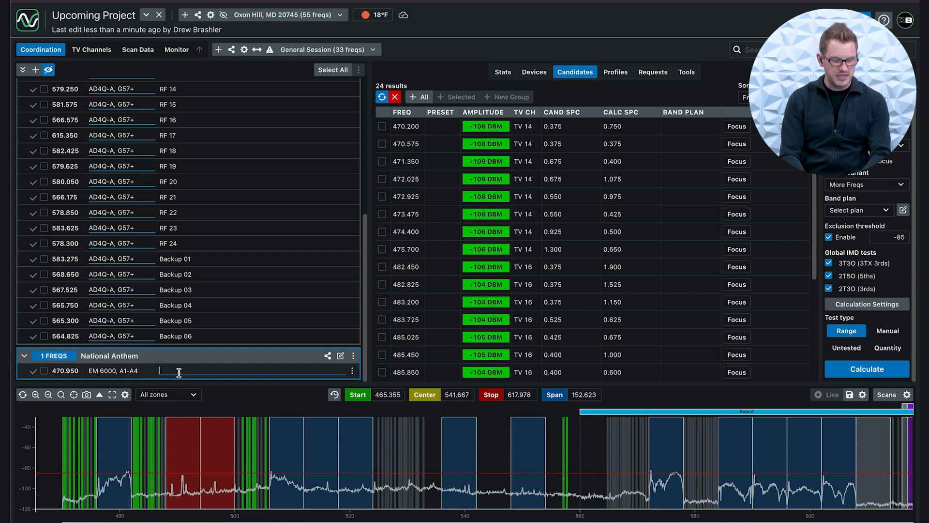
type("National Anthem Singer")
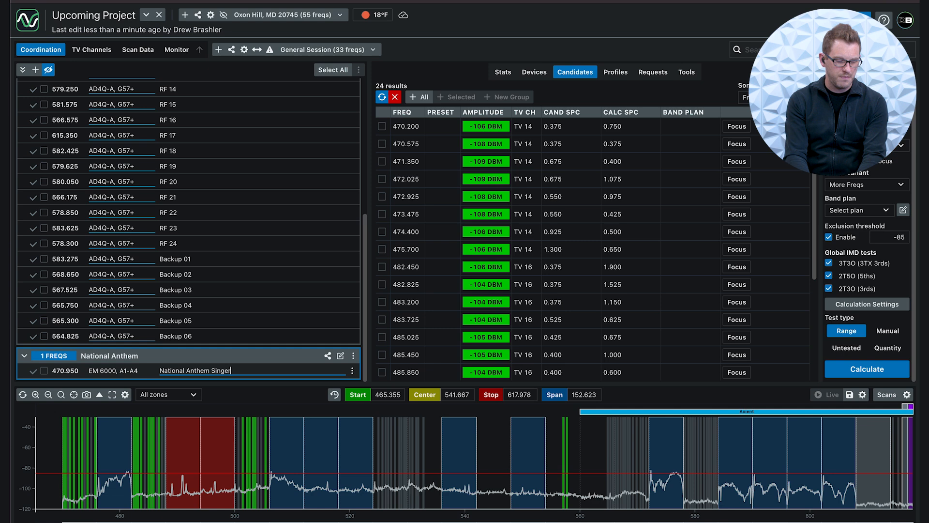
key("Return")
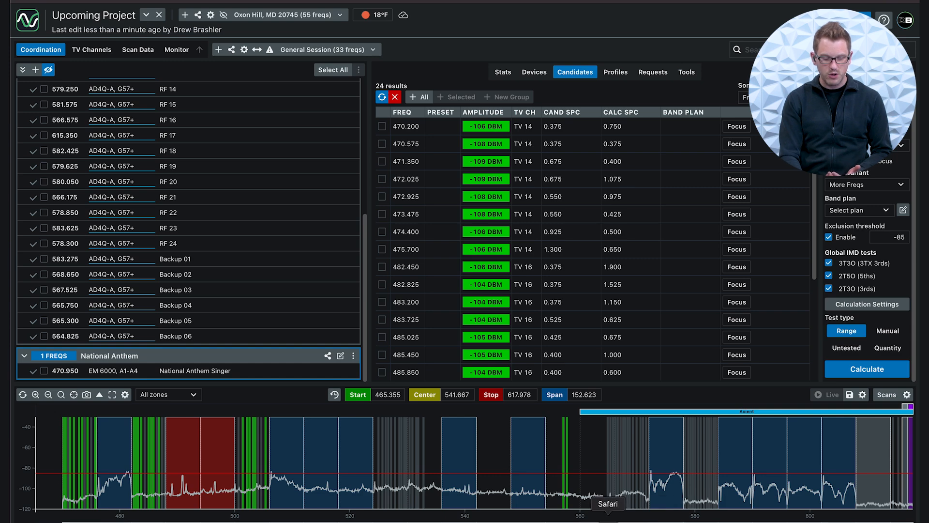
Step: Switch to the real-time report in Safari, expand General Session / National Anthem, and mark National Anthem Singer as deployed
left_click(608, 520)
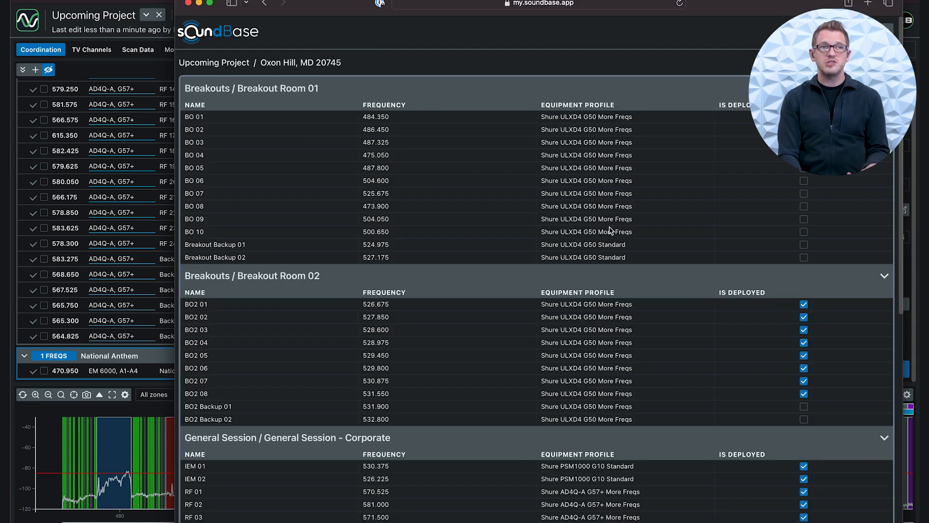
scroll(611, 230, "down", 8)
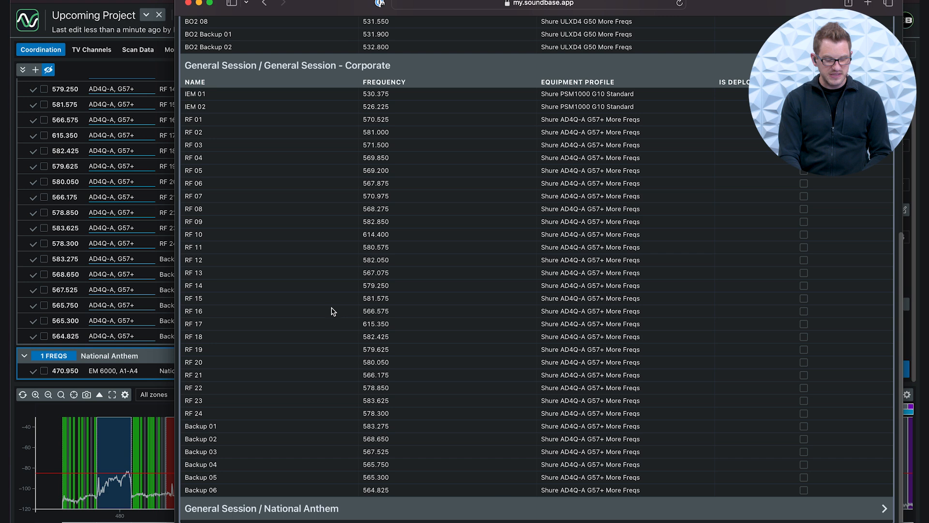
left_click(884, 509)
scroll(704, 386, "down", 1)
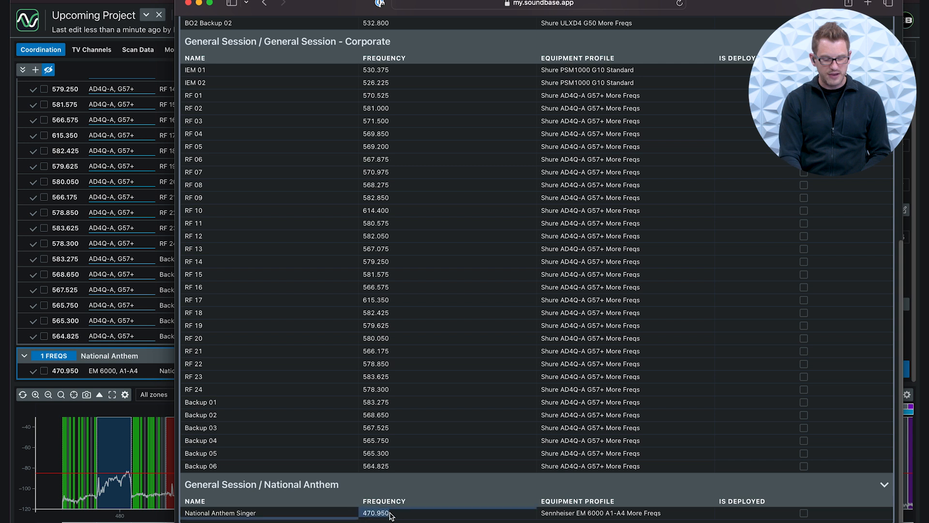
left_click(804, 513)
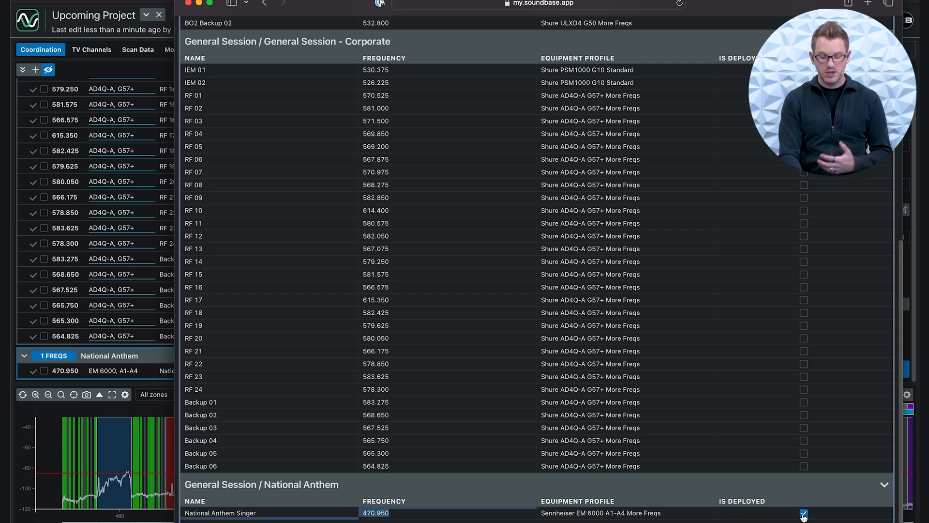